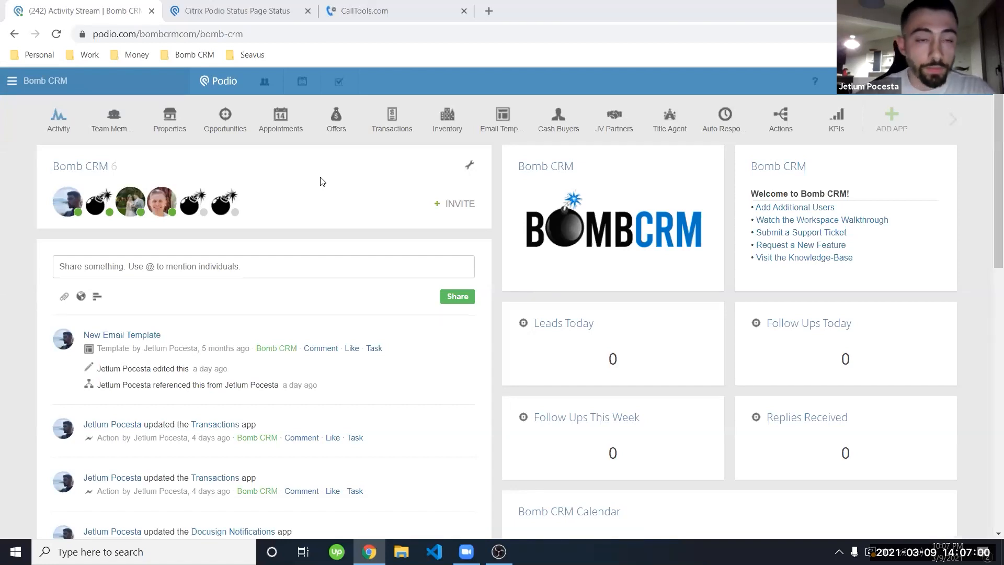
Step: Add the note 'These are testing notes' to the prospect's CallTools contact and send it to Podio
left_click(360, 11)
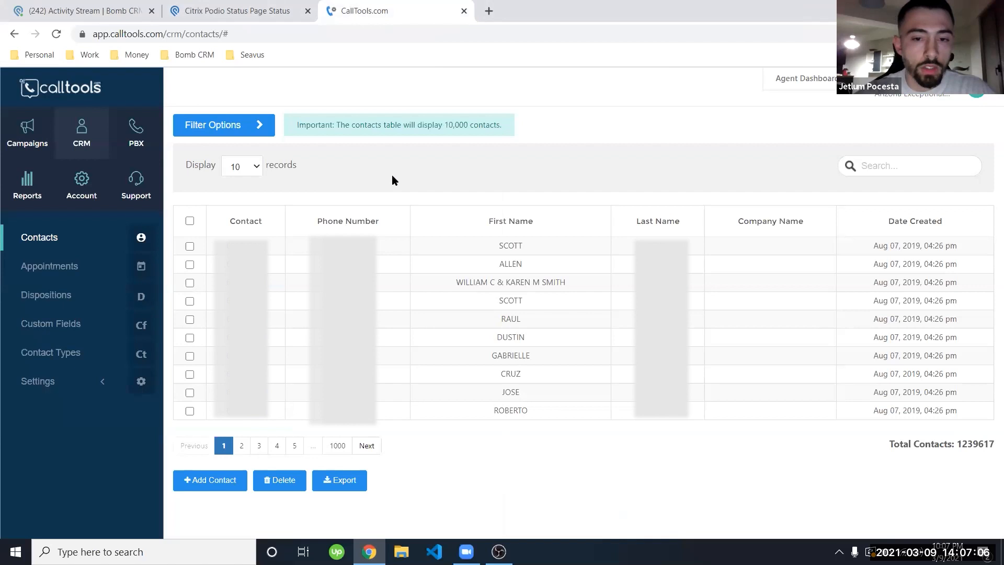
left_click(245, 246)
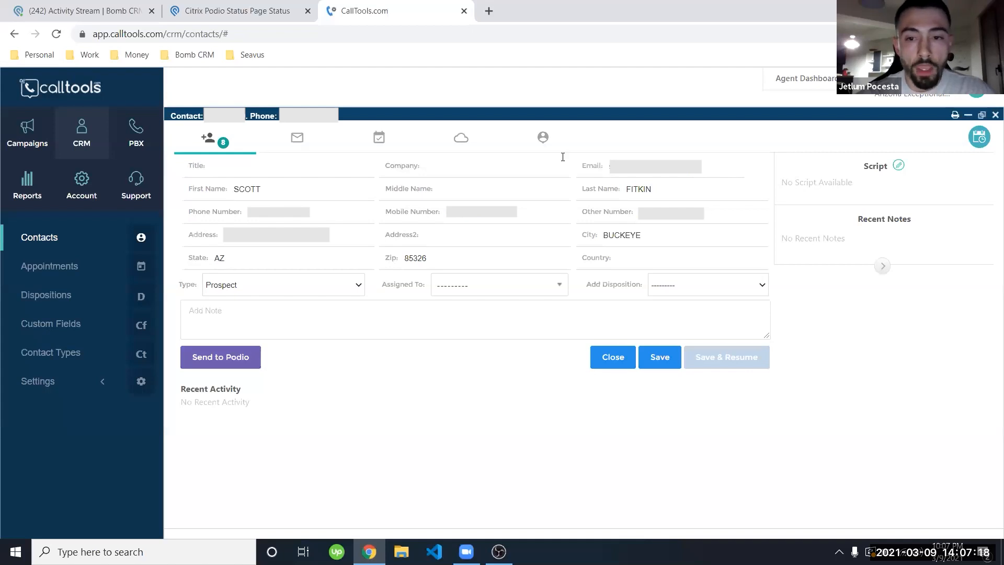
left_click(492, 311)
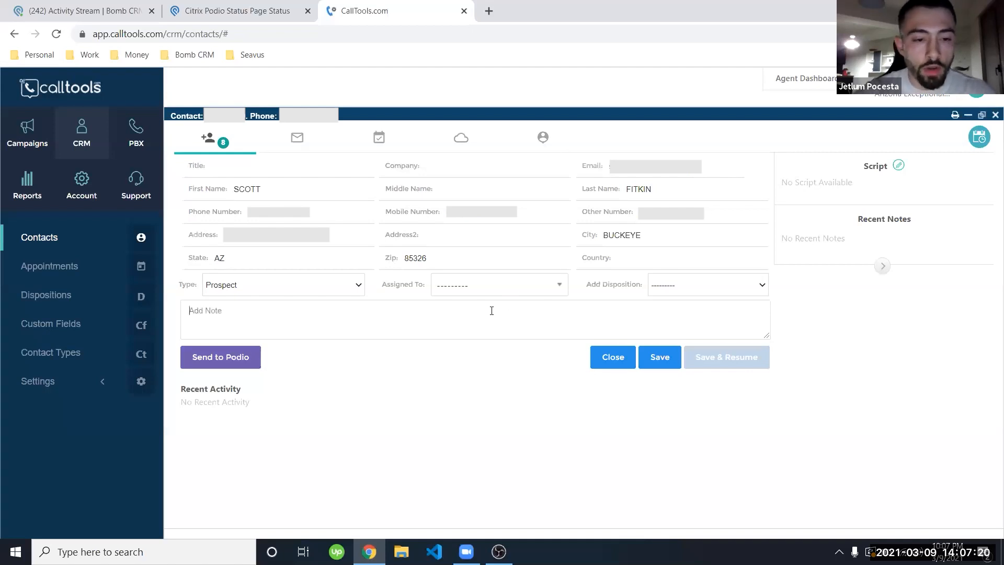
type("These ar")
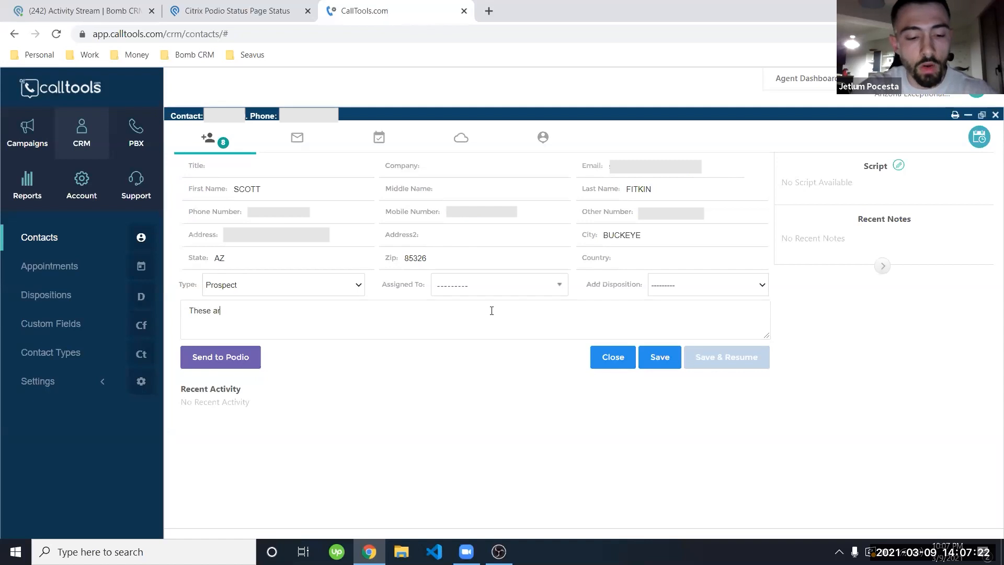
type("e testing notes")
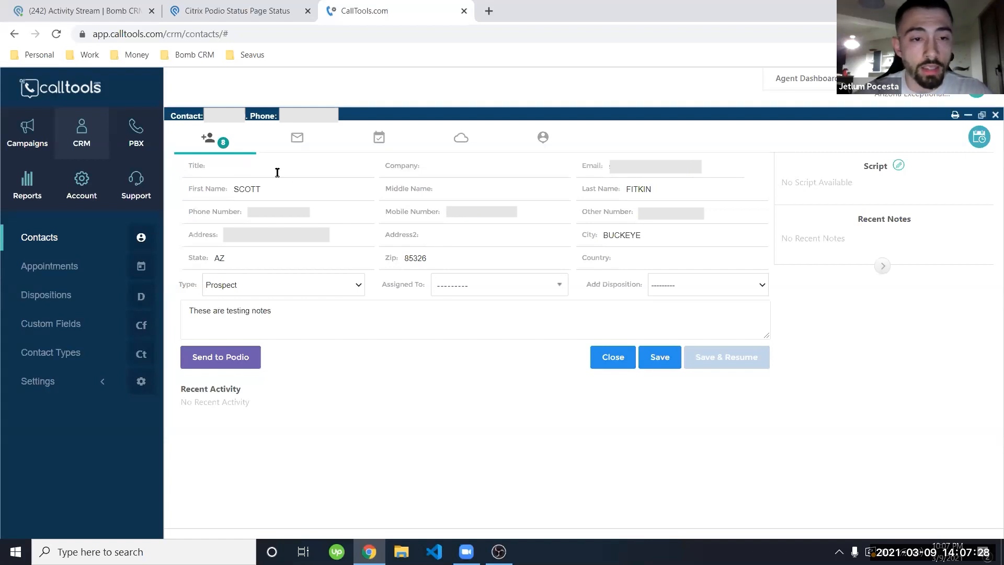
left_click(215, 365)
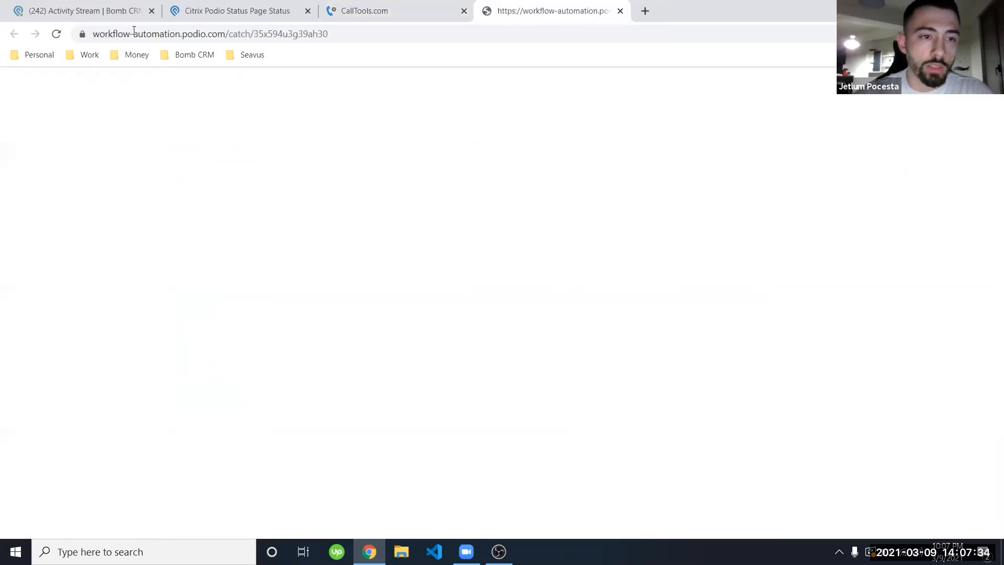
Step: Close the automation page and load the new Property and Opportunity posts into the Bomb CRM stream
left_click(621, 11)
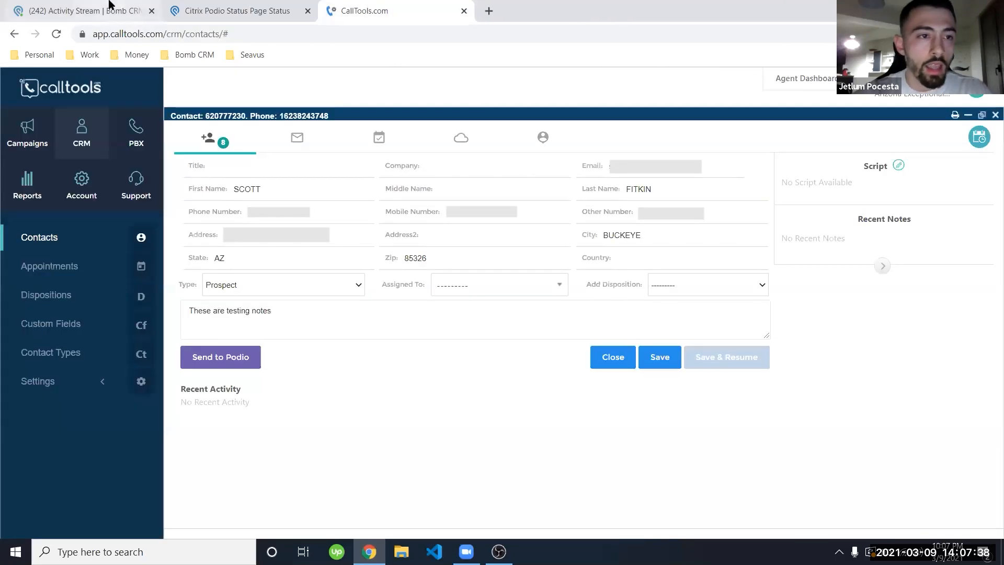
left_click(110, 6)
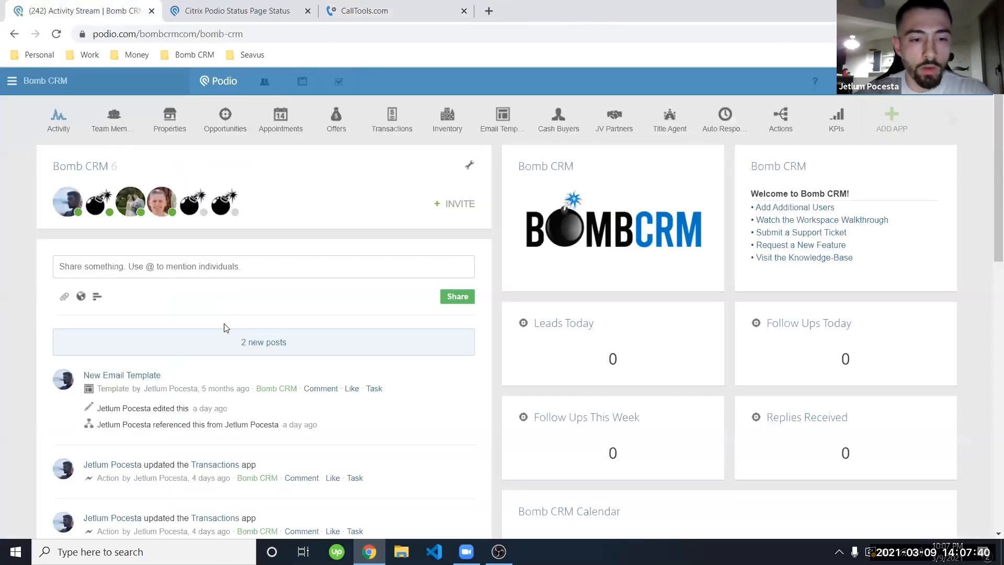
scroll(246, 324, "down", 1)
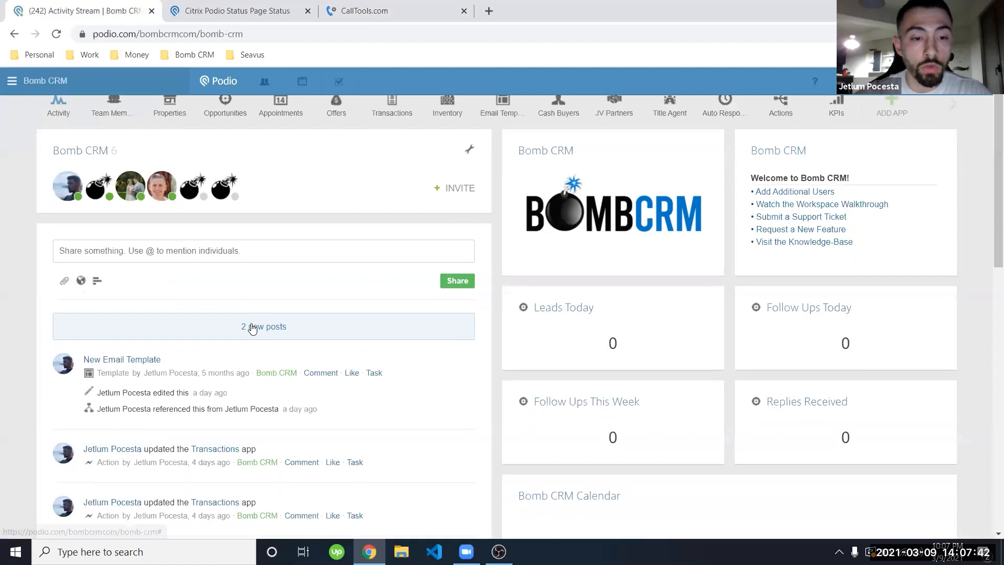
left_click(251, 327)
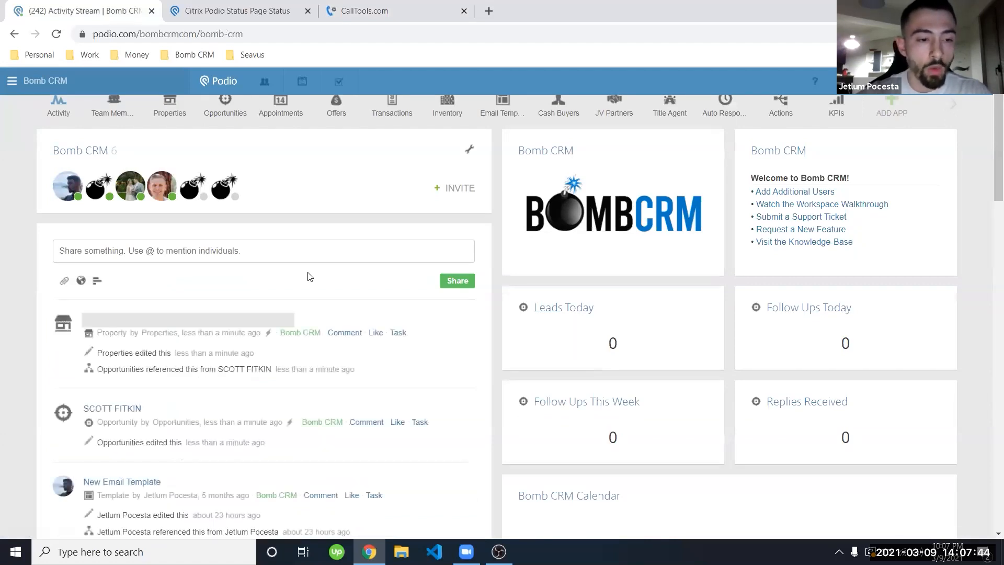
scroll(366, 276, "down", 1)
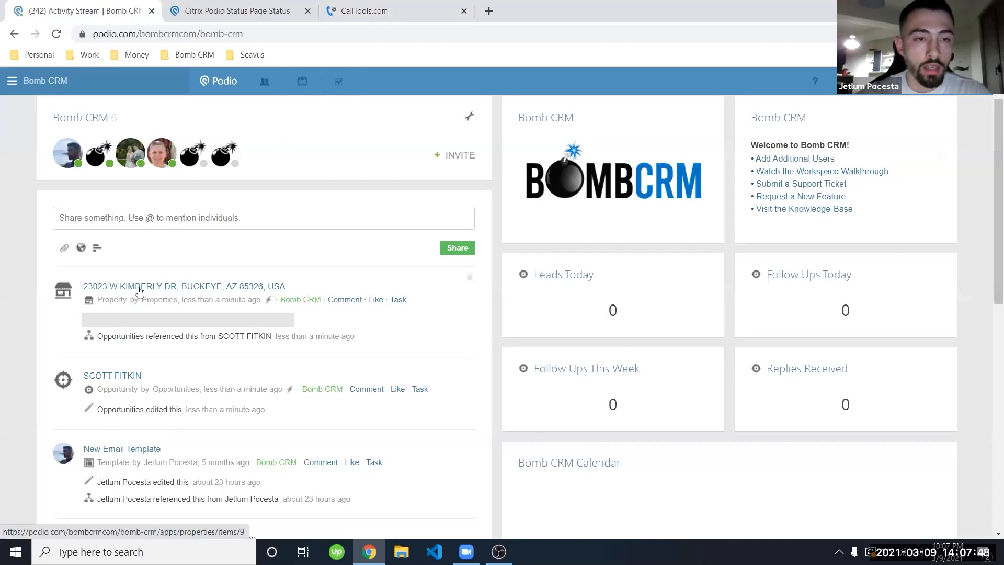
scroll(138, 291, "up", 1)
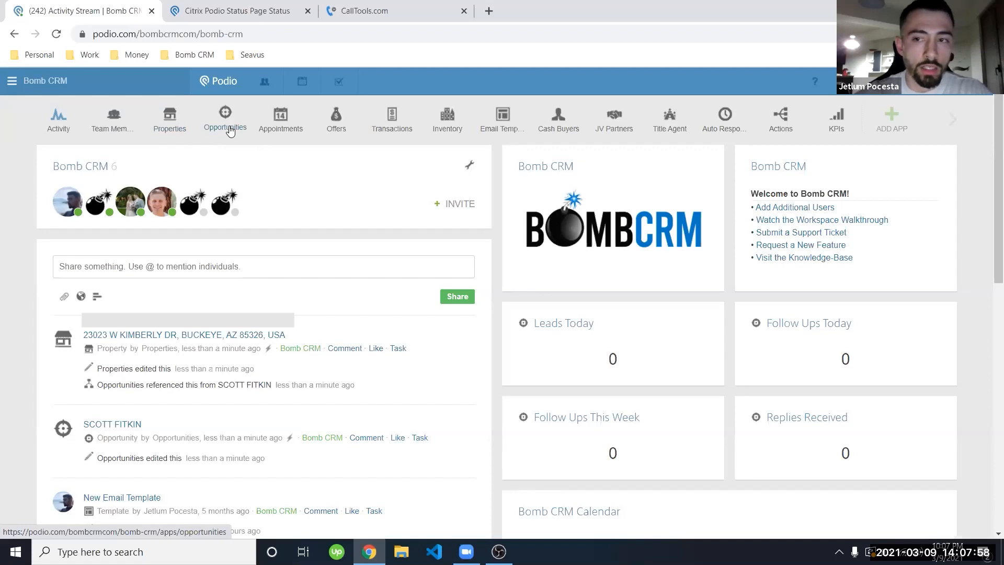
Step: Open the new opportunity's linked property and review its map, street view and valuation fields
left_click(131, 425)
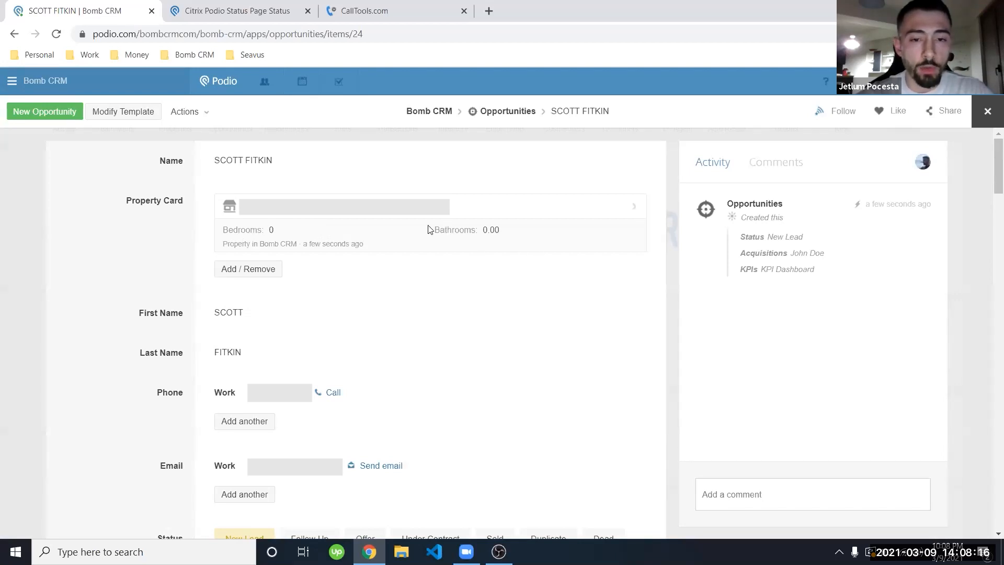
left_click(368, 218)
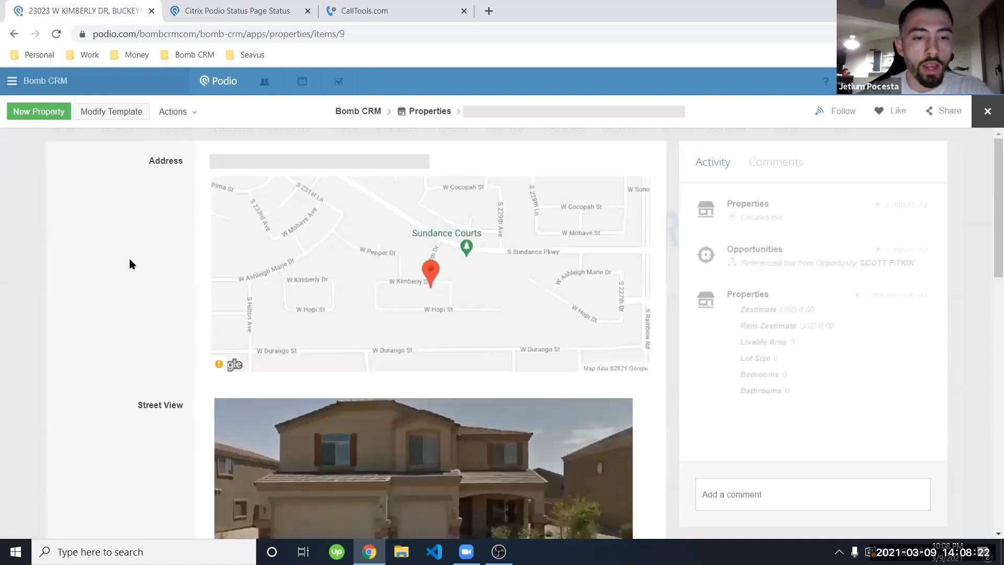
scroll(130, 261, "down", 3)
scroll(130, 258, "down", 5)
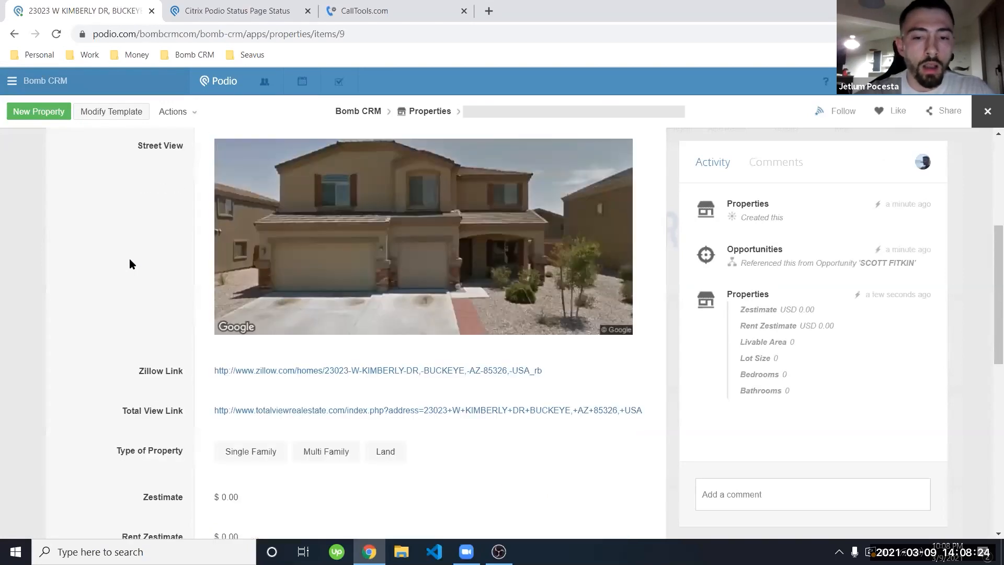
scroll(130, 259, "down", 4)
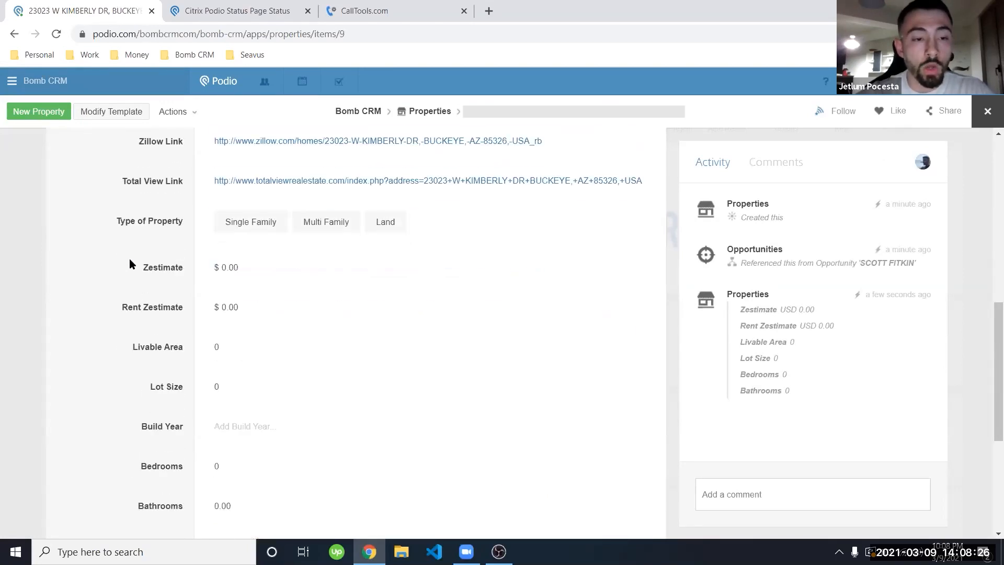
scroll(131, 260, "up", 3)
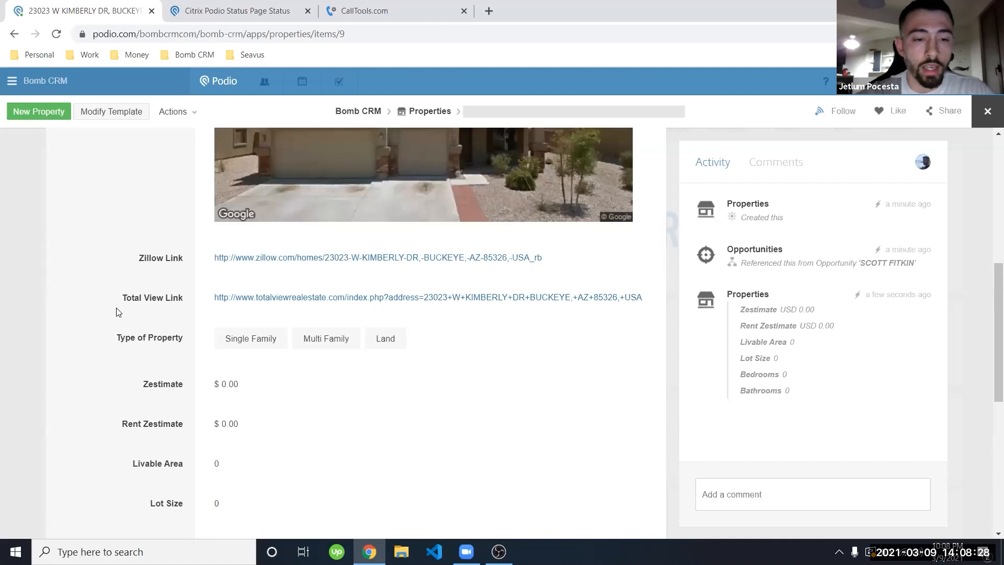
scroll(128, 293, "down", 3)
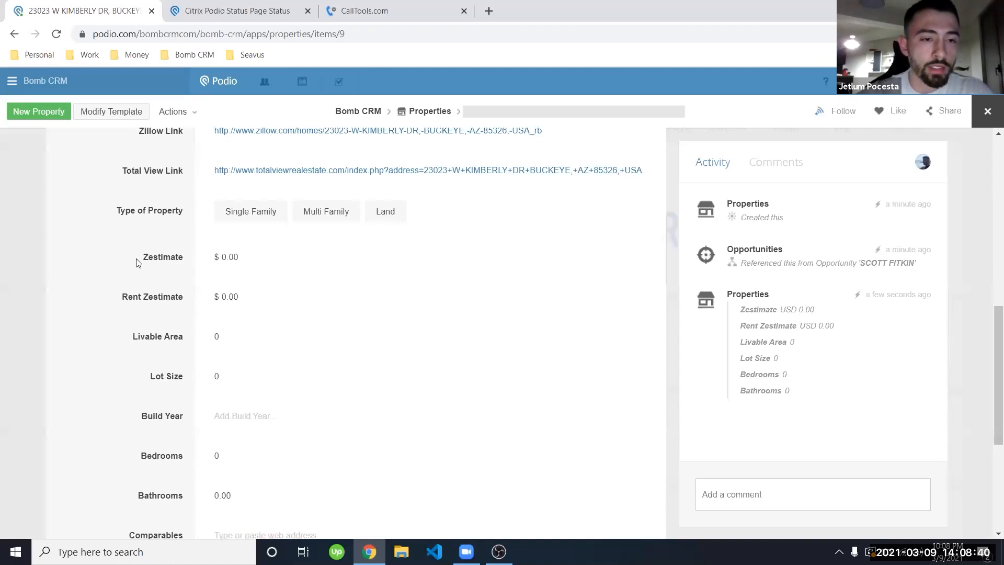
scroll(136, 262, "up", 1)
scroll(136, 262, "up", 2)
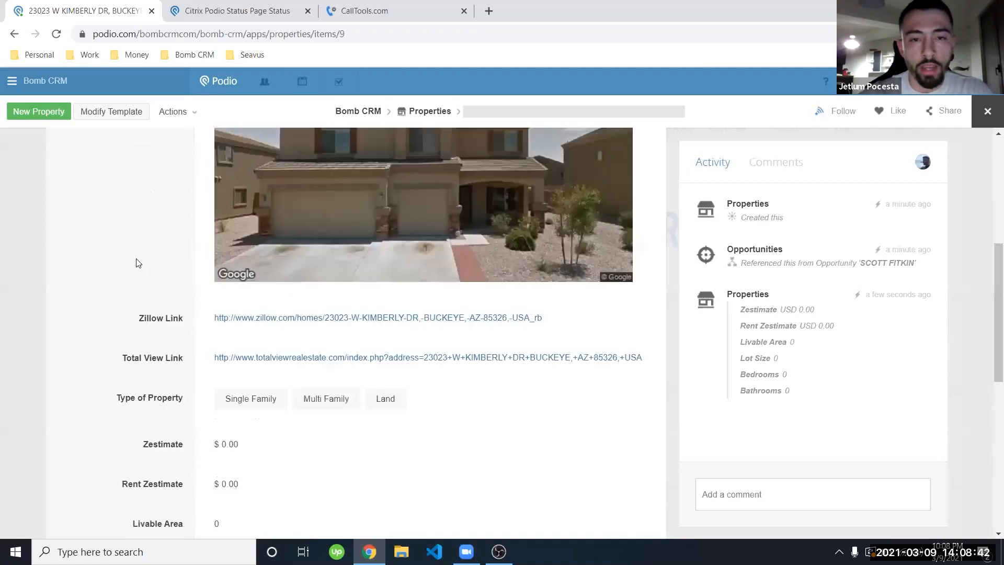
scroll(136, 262, "up", 4)
scroll(136, 262, "down", 7)
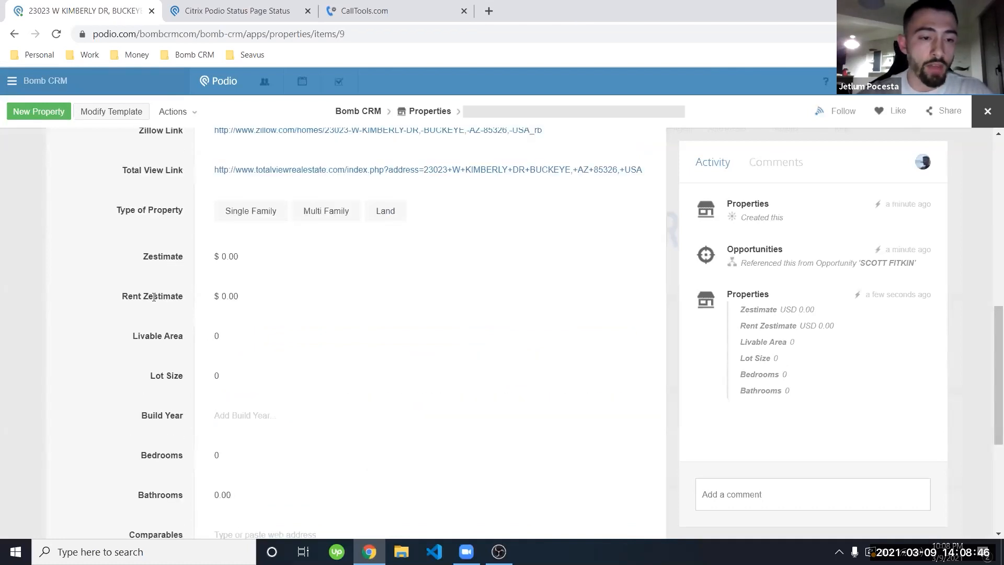
scroll(153, 300, "down", 3)
scroll(153, 301, "up", 11)
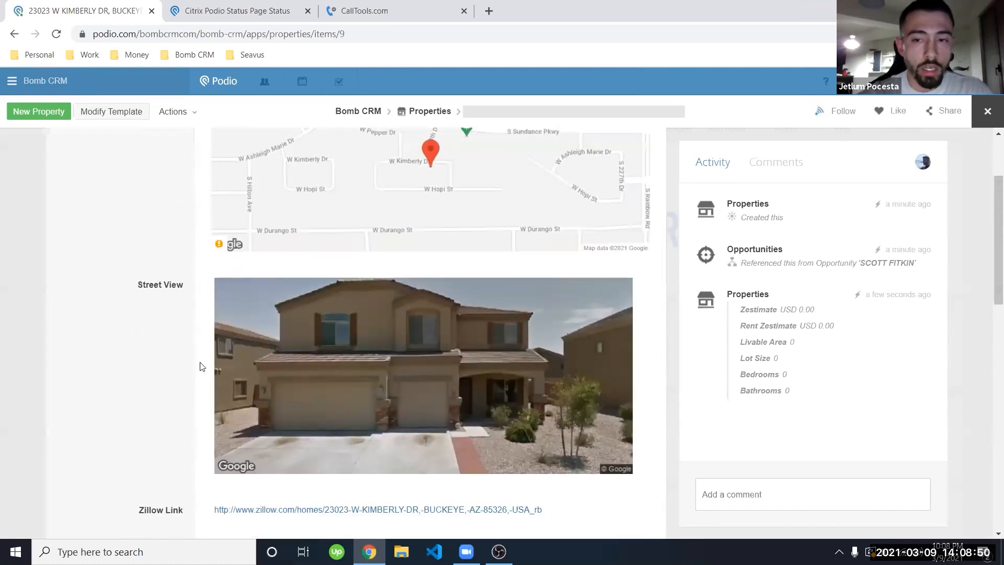
scroll(166, 361, "down", 3)
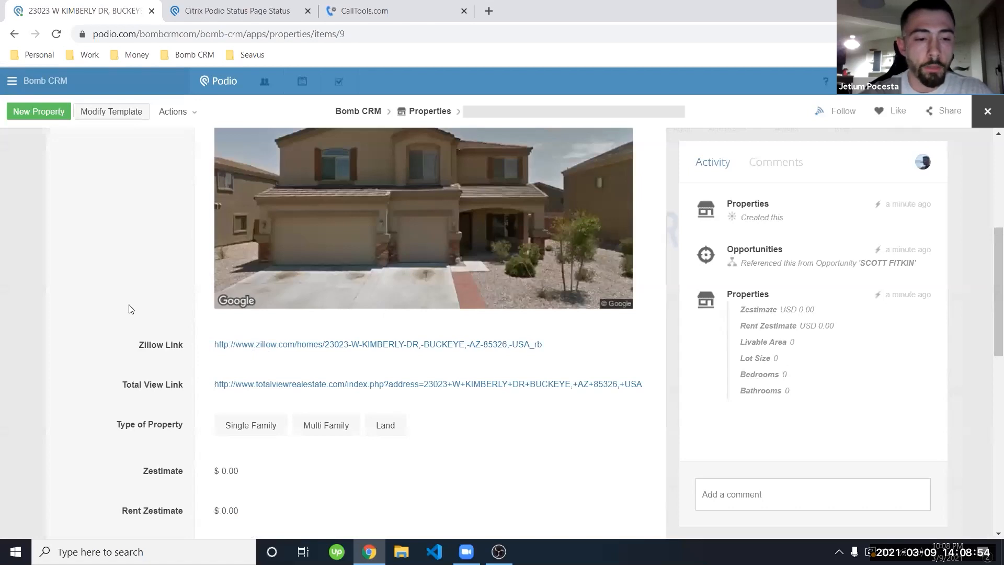
scroll(131, 309, "down", 4)
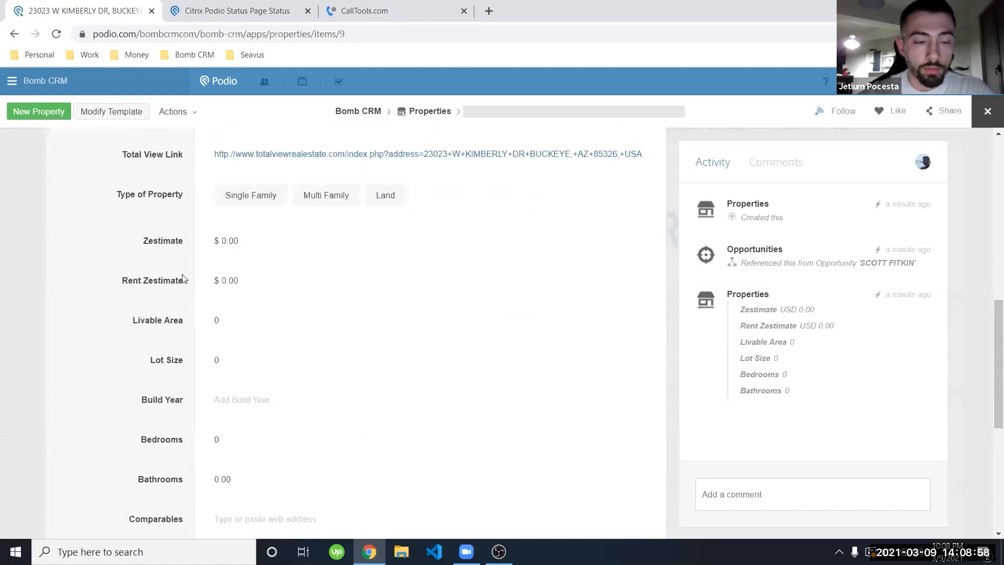
scroll(183, 278, "down", 1)
scroll(183, 278, "up", 5)
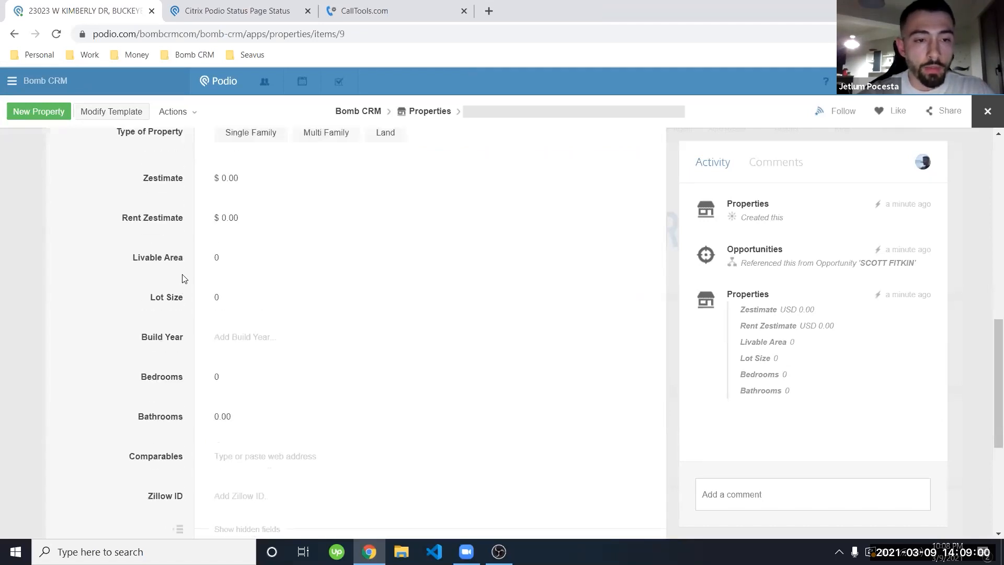
scroll(183, 279, "up", 5)
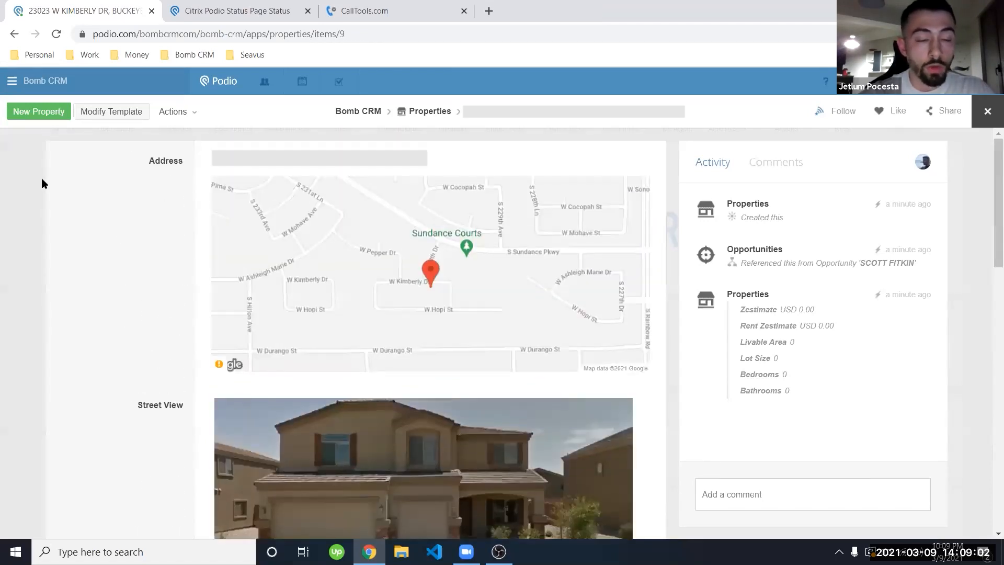
key("Escape")
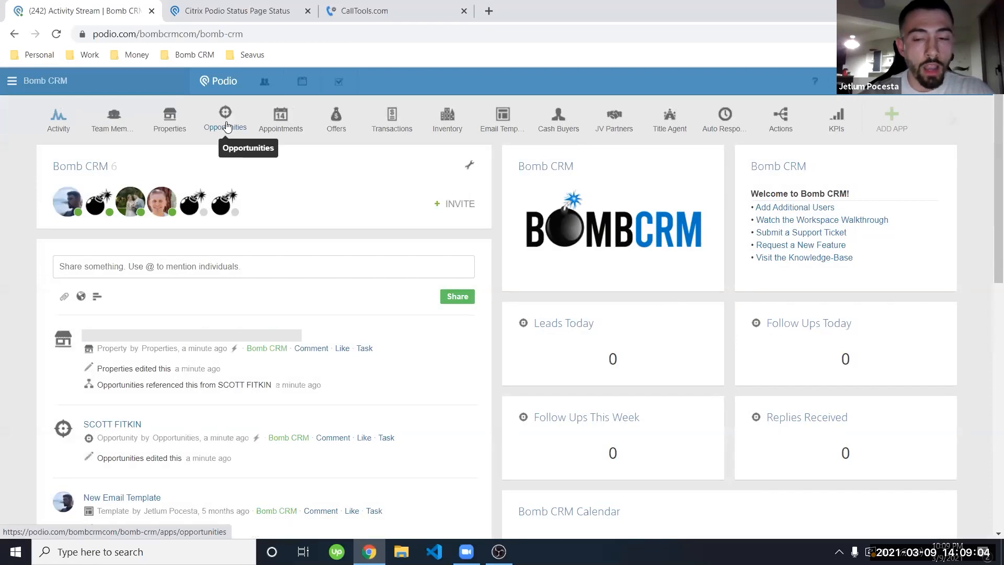
left_click(226, 126)
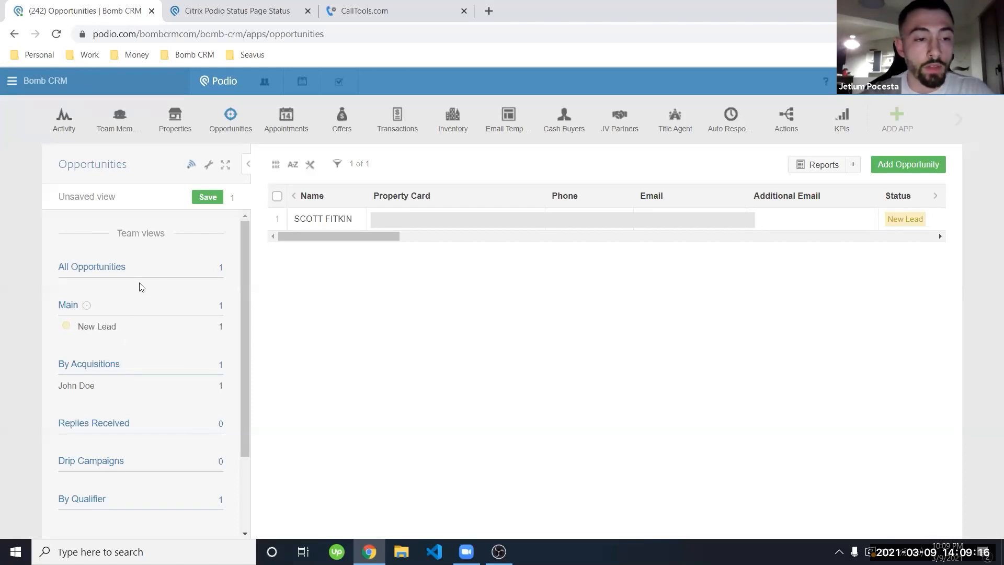
scroll(139, 287, "down", 2)
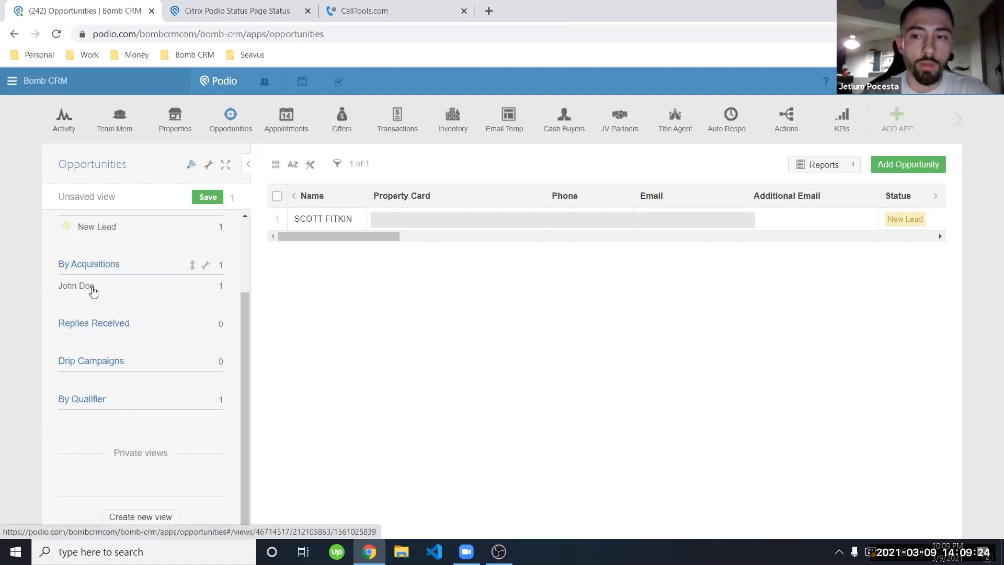
left_click(94, 291)
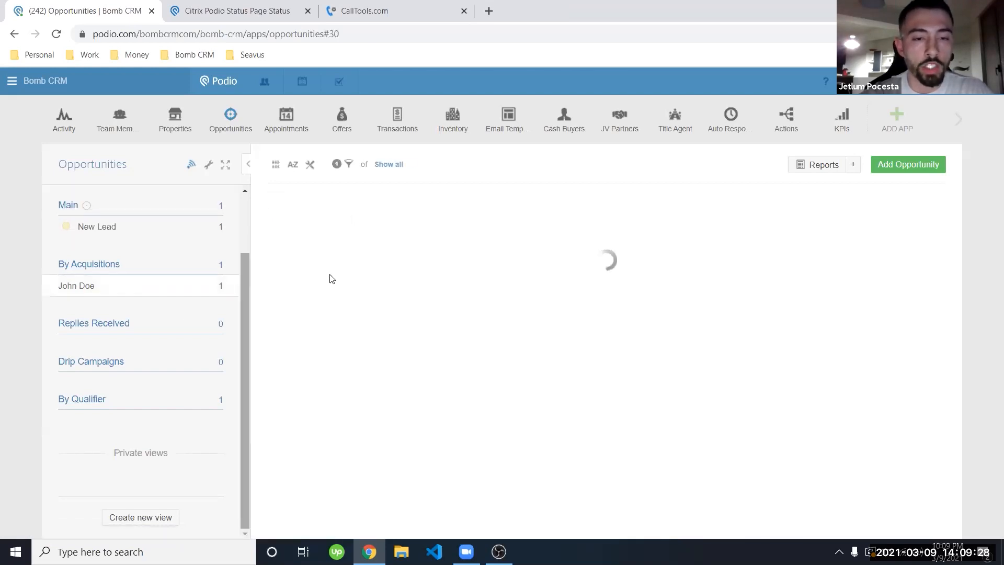
left_click(364, 221)
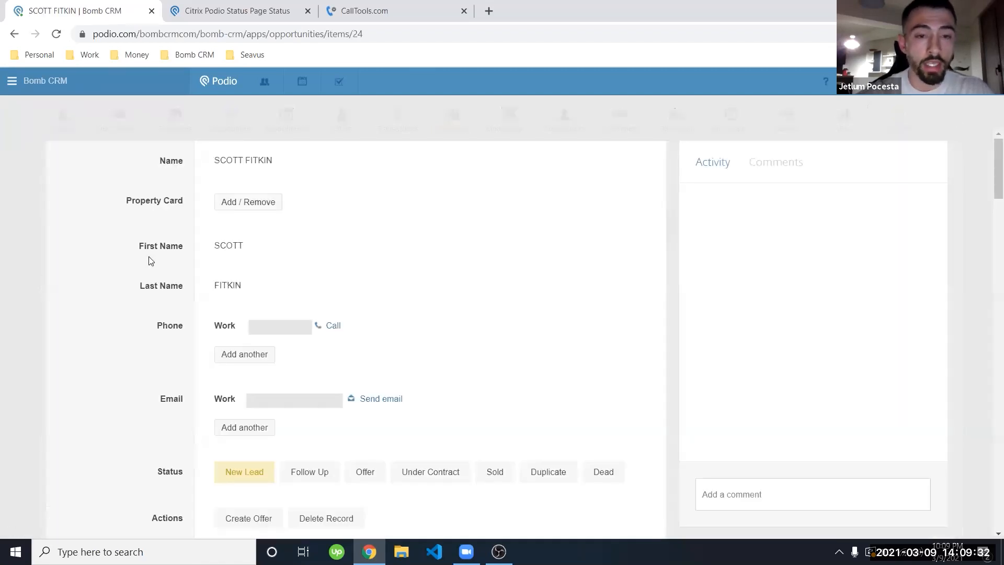
scroll(151, 261, "down", 2)
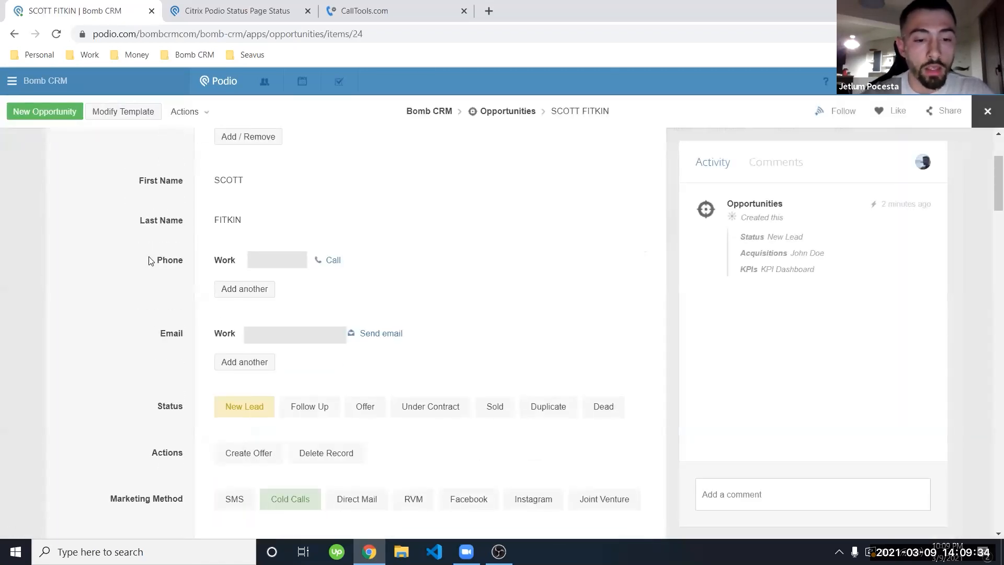
scroll(151, 260, "down", 2)
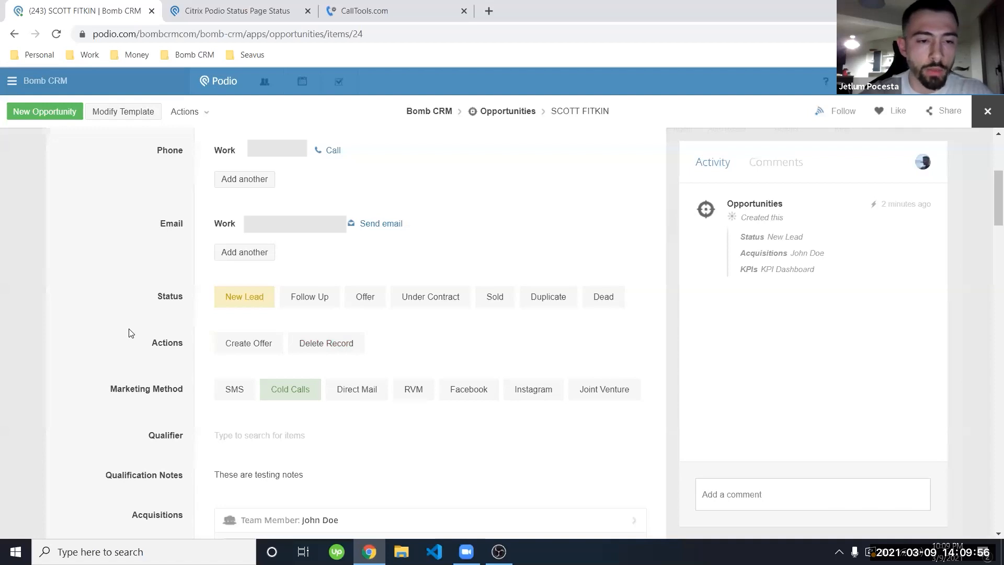
Step: Set the opportunity's Actions field to Delete Record, triggering a delete-confirmation warning
left_click(329, 348)
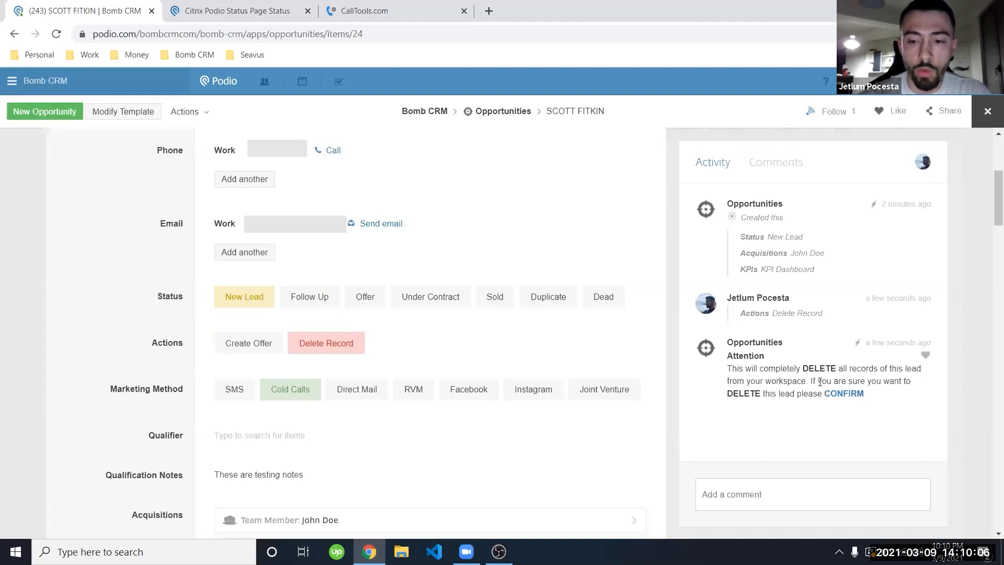
left_click(468, 389)
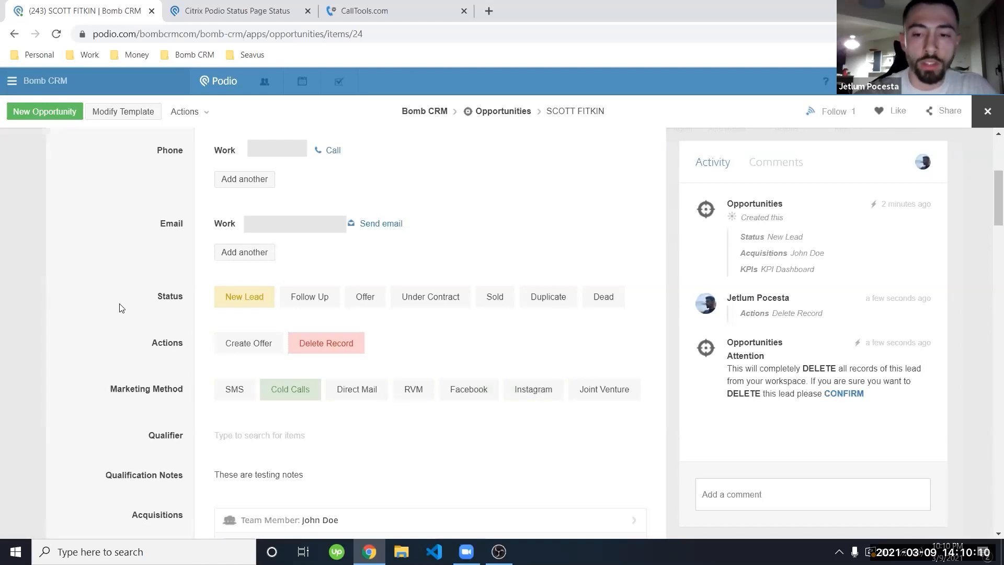
scroll(119, 308, "down", 3)
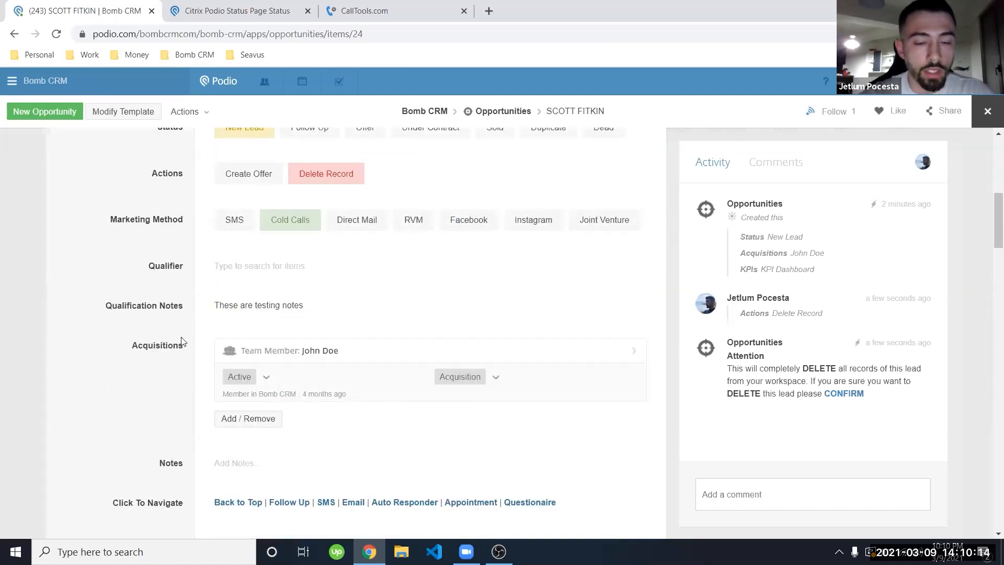
scroll(182, 342, "down", 1)
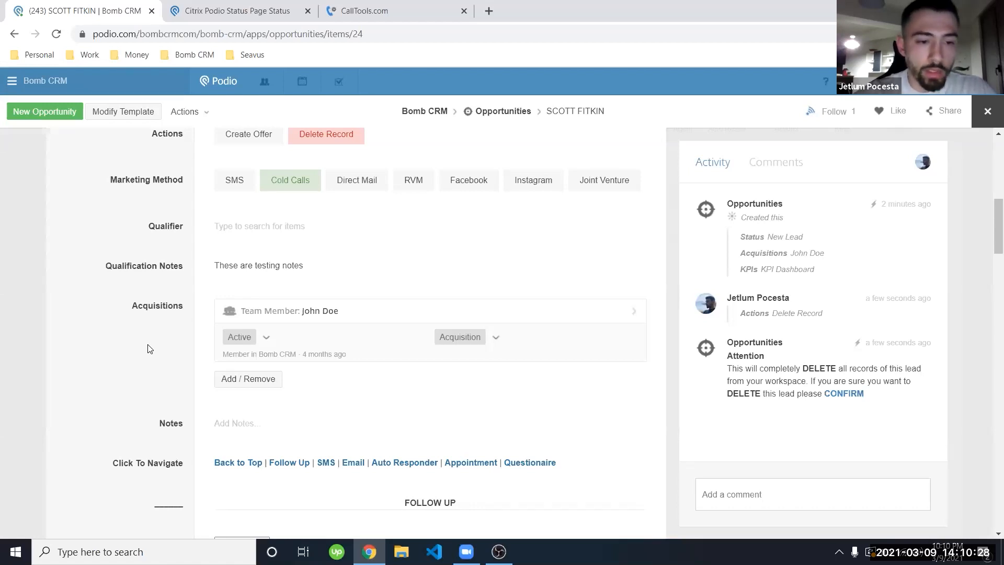
scroll(148, 349, "down", 1)
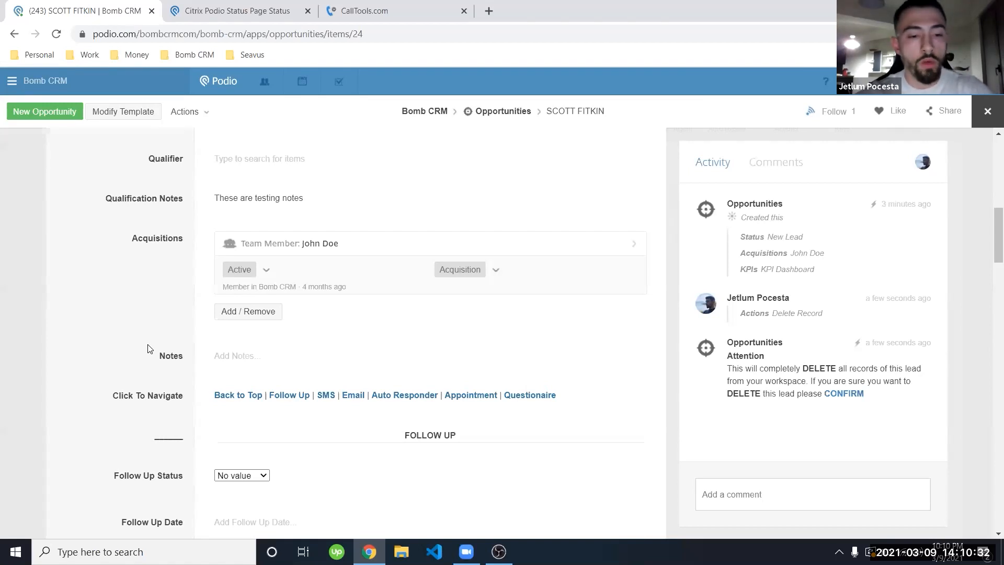
scroll(181, 373, "down", 1)
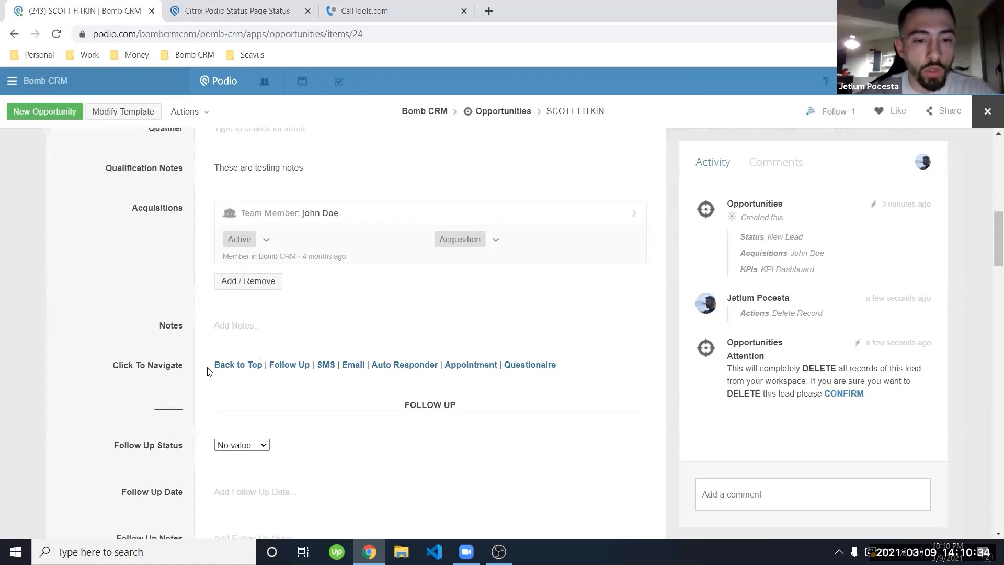
left_click(276, 365)
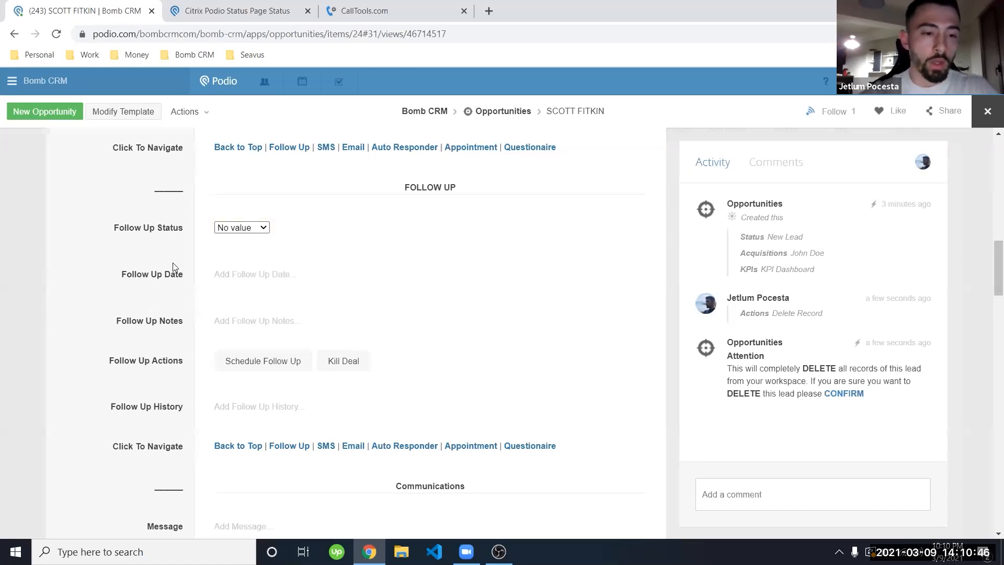
Step: Schedule a follow-up for 03/10/2021 10:00 AM with the note 'He told me to call back tomorrow'
left_click(231, 276)
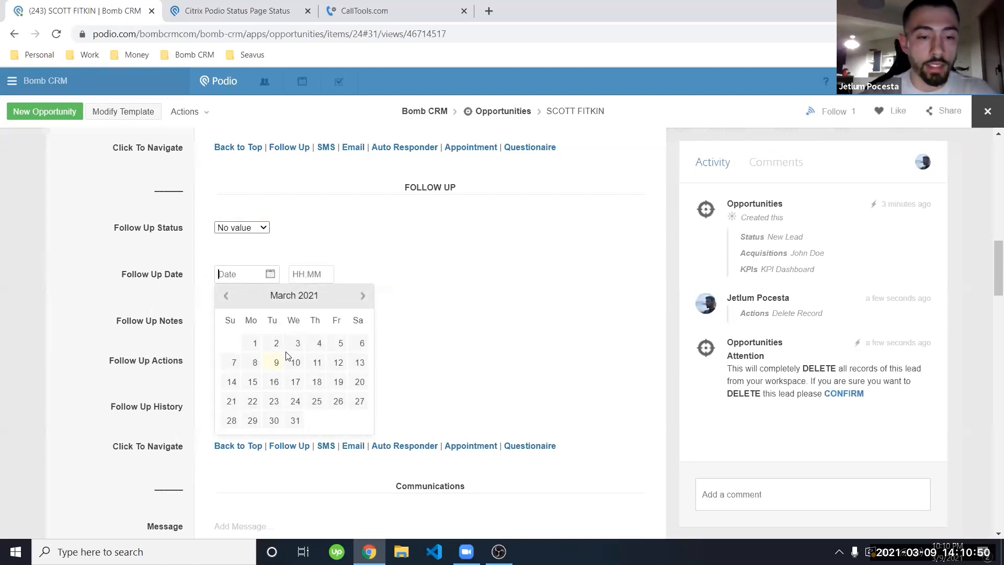
left_click(295, 362)
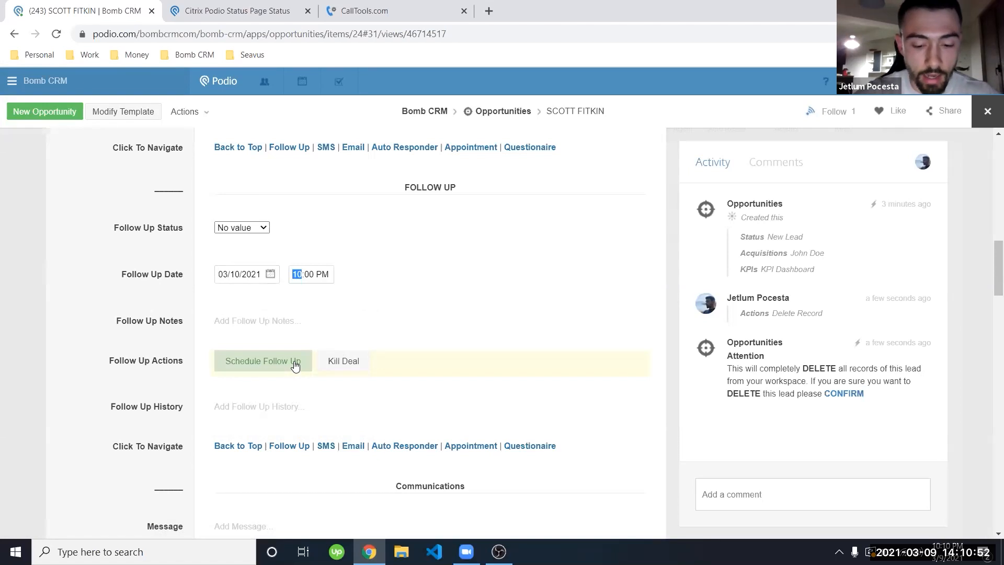
left_click(170, 315)
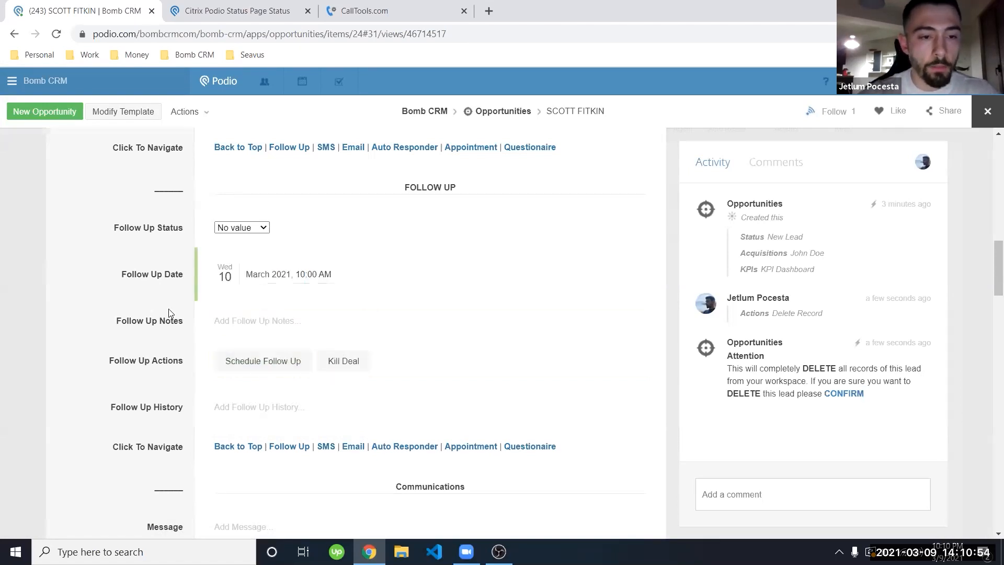
left_click(254, 317)
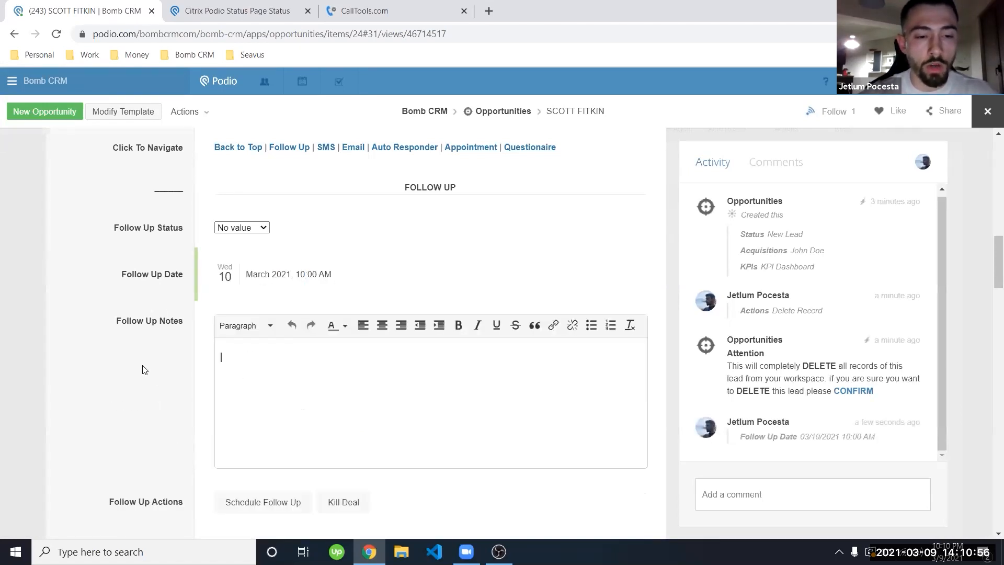
scroll(146, 370, "down", 1)
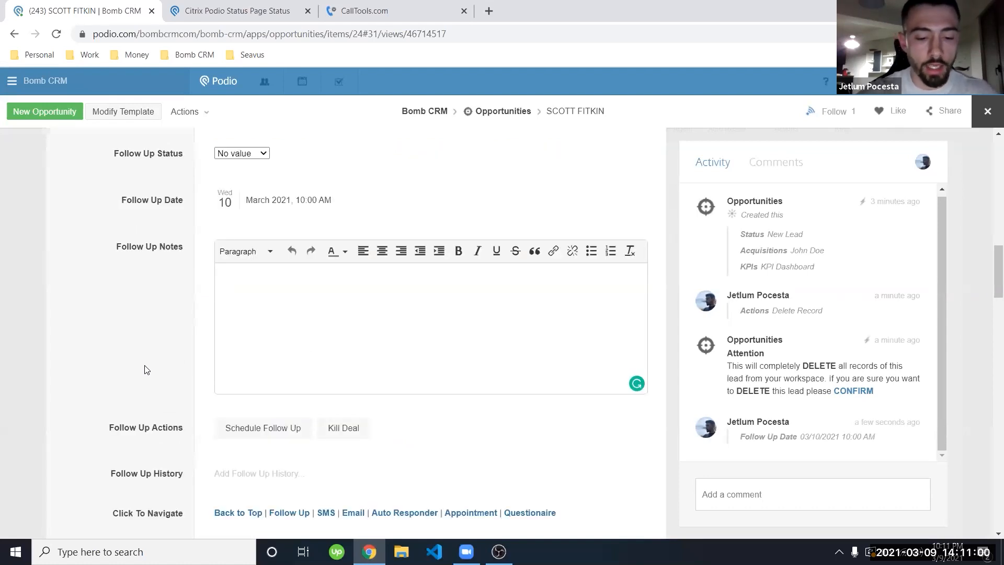
type("He to")
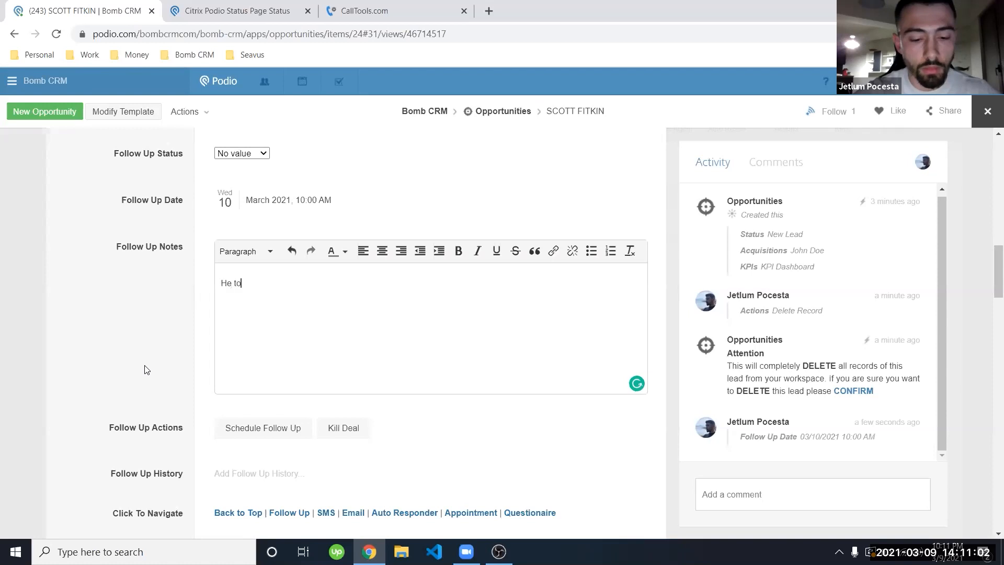
type("ld me to call back")
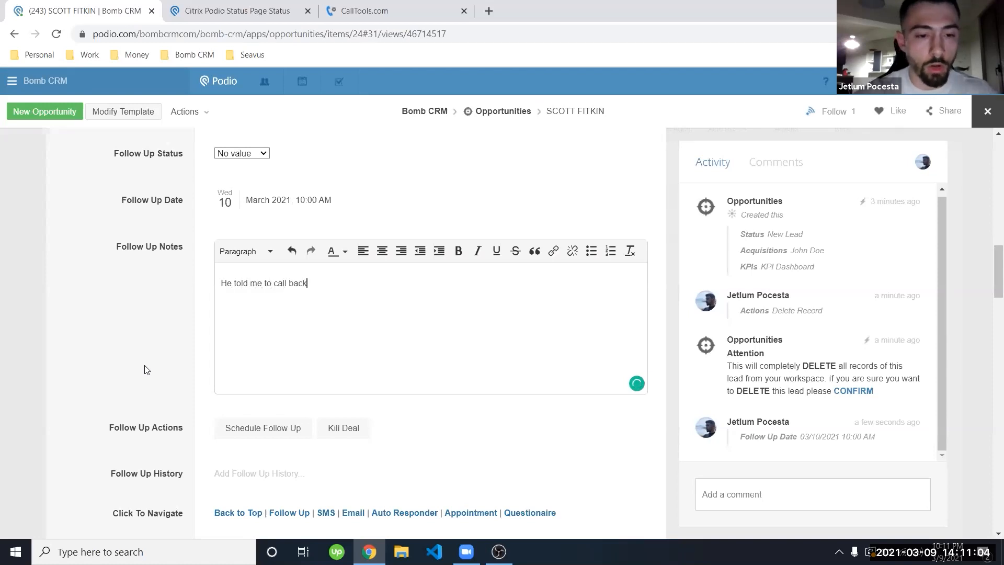
type(" tomorrow")
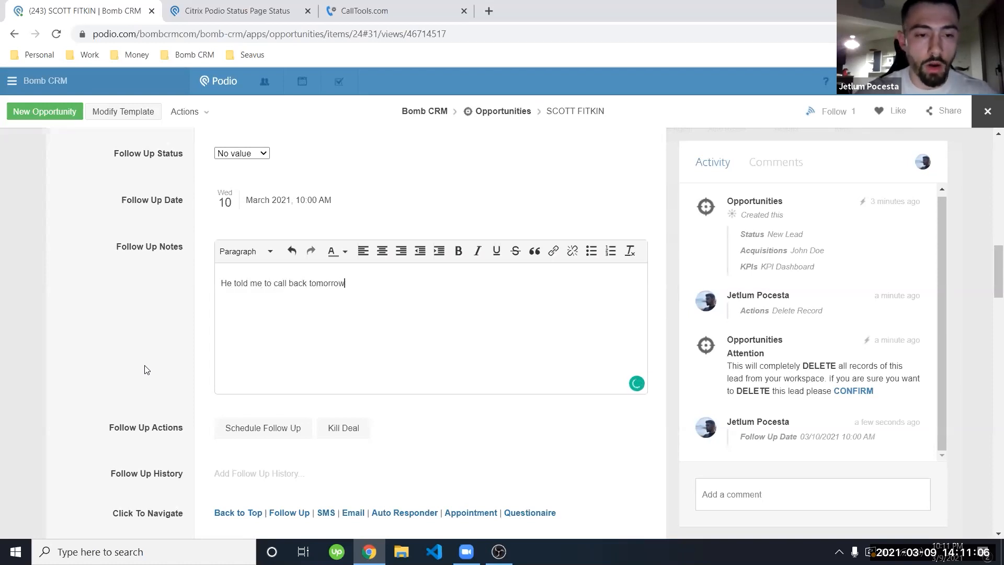
left_click(153, 313)
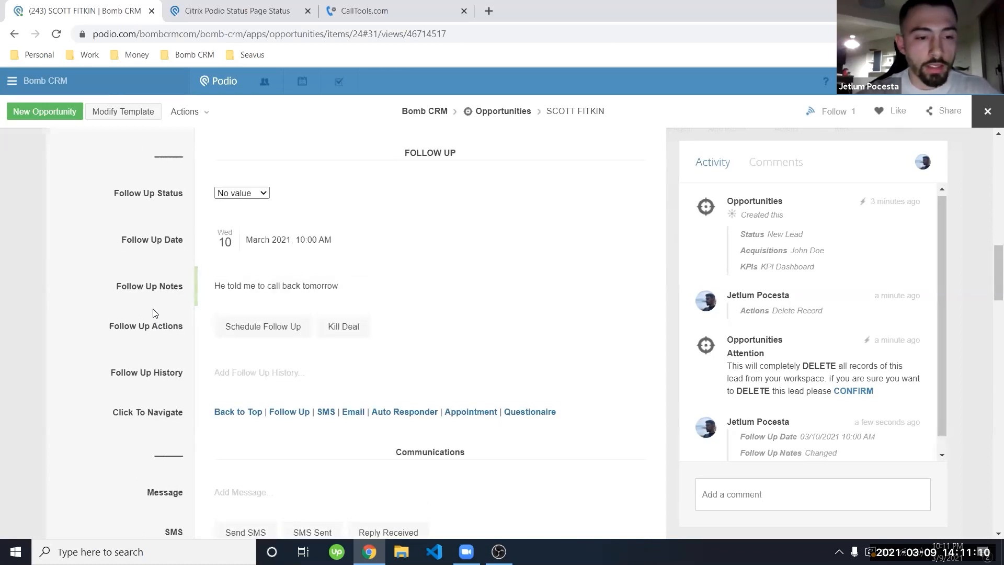
left_click(256, 335)
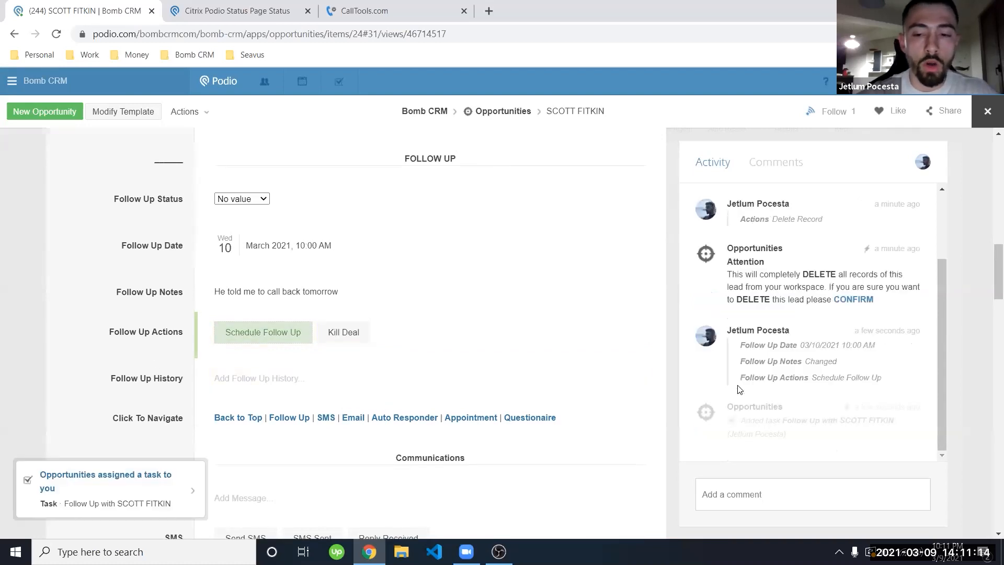
scroll(794, 364, "down", 2)
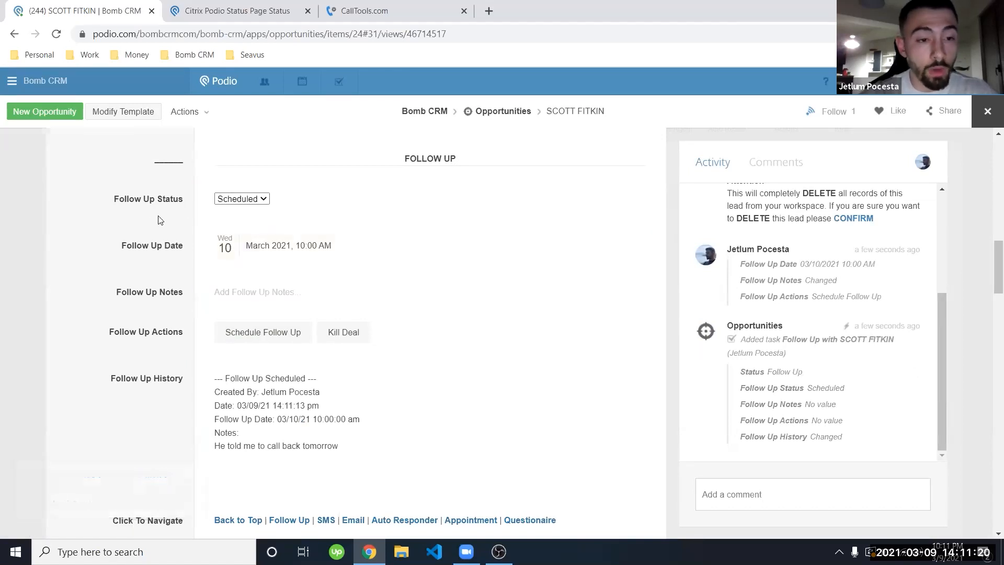
Step: Edit and re-save the Follow Up History so the full scheduled entry remains
scroll(148, 255, "down", 1)
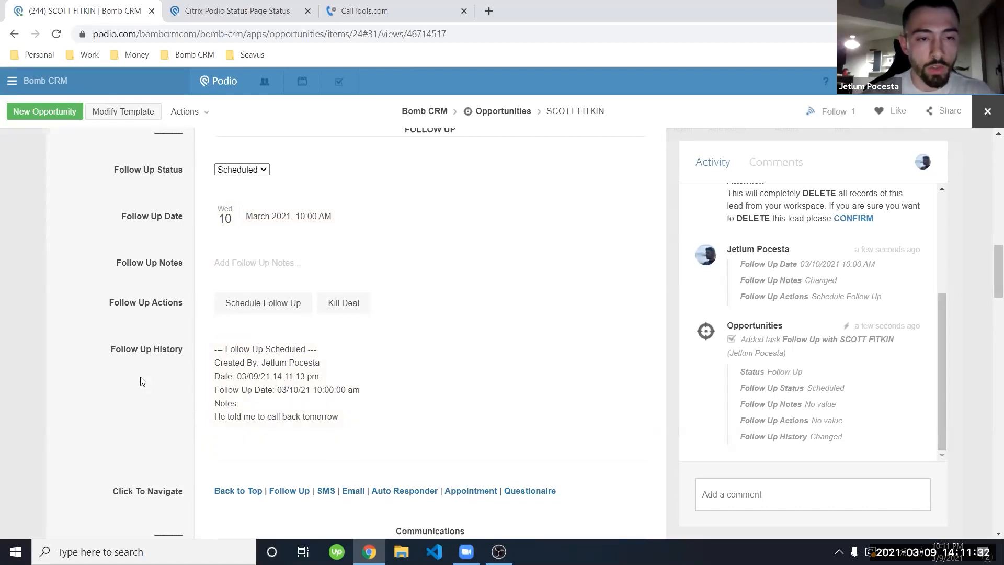
scroll(140, 381, "up", 10)
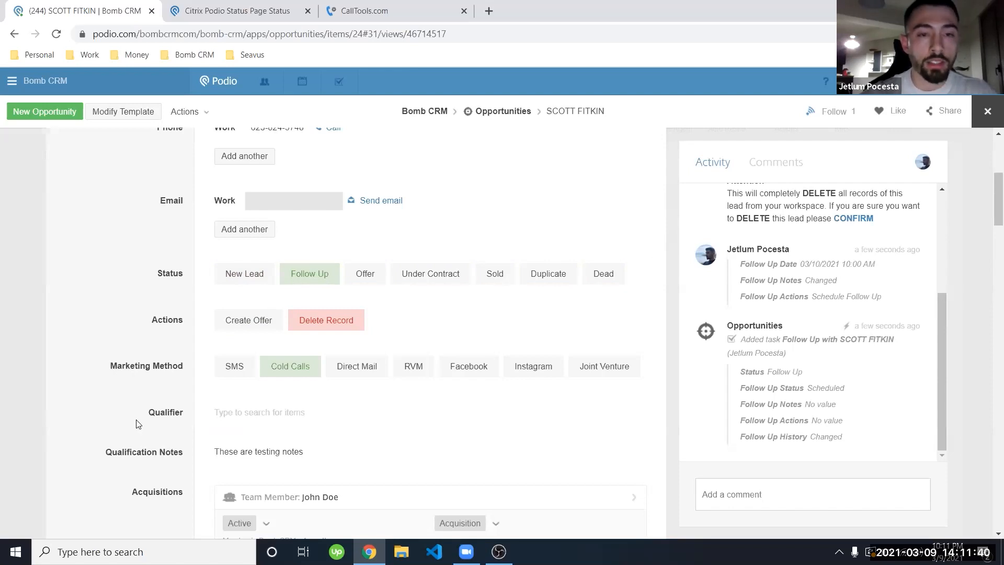
scroll(137, 421, "down", 7)
scroll(137, 422, "down", 5)
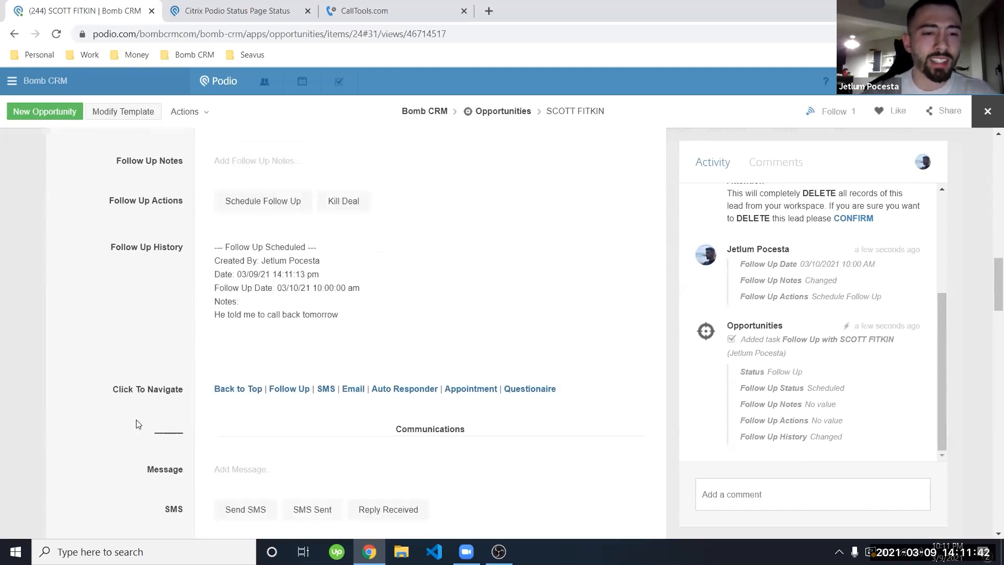
scroll(267, 417, "up", 2)
left_click(359, 433)
left_click_drag(345, 469, 261, 427)
key("BackSpace")
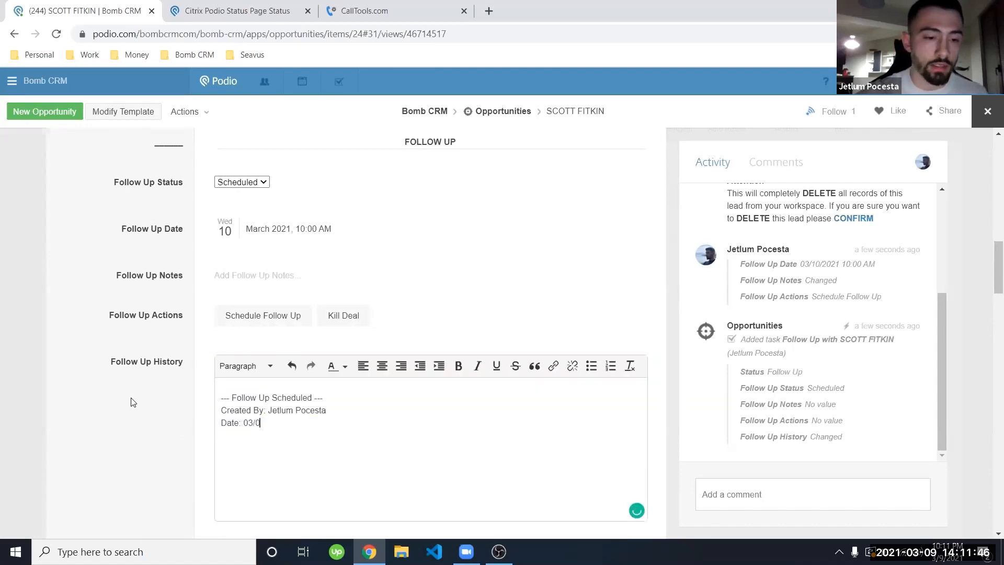
left_click(133, 401)
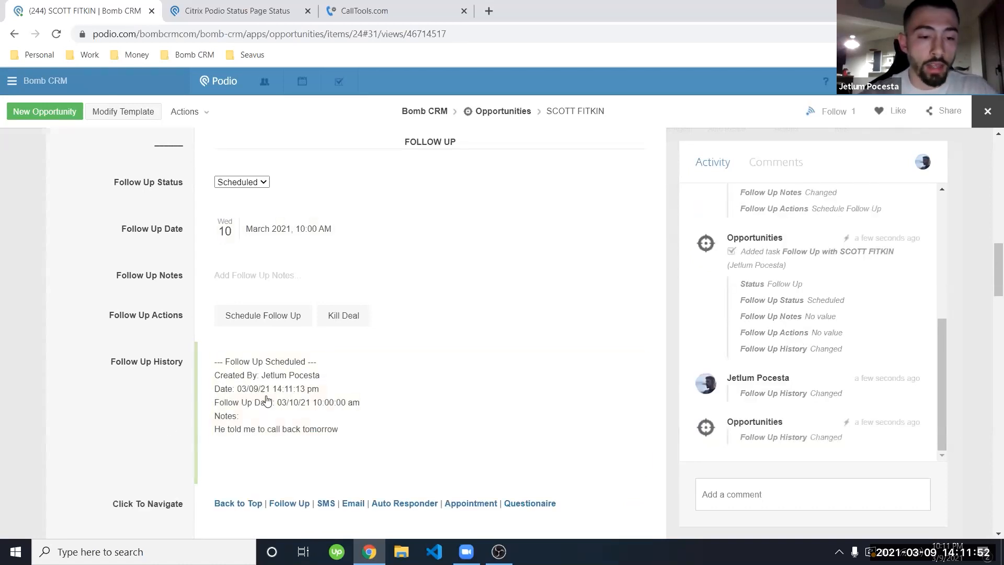
scroll(130, 435, "down", 2)
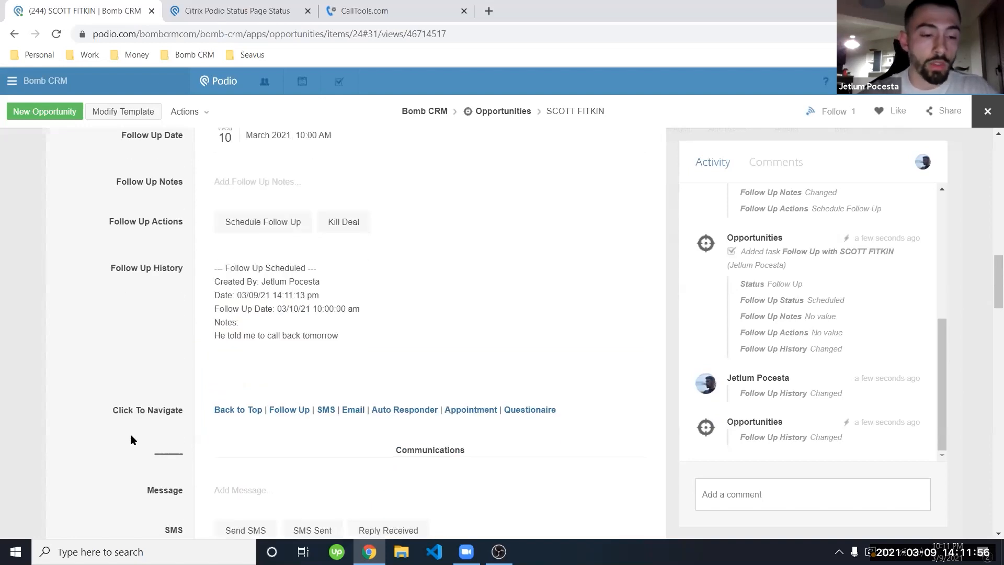
left_click(325, 410)
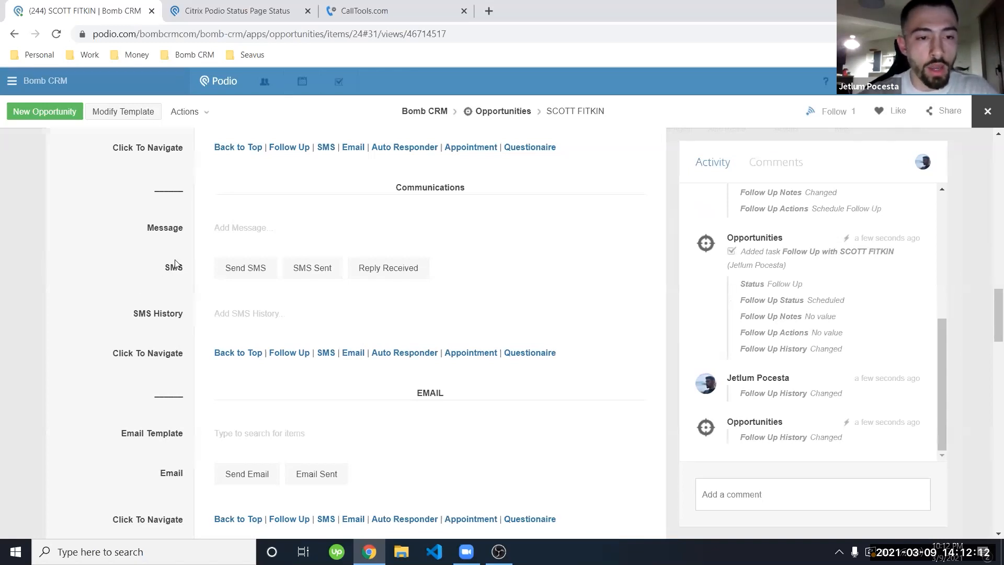
Step: Write the SMS message 'Hey, are you interested in selling your house?' on the record
left_click(249, 224)
type("Hey")
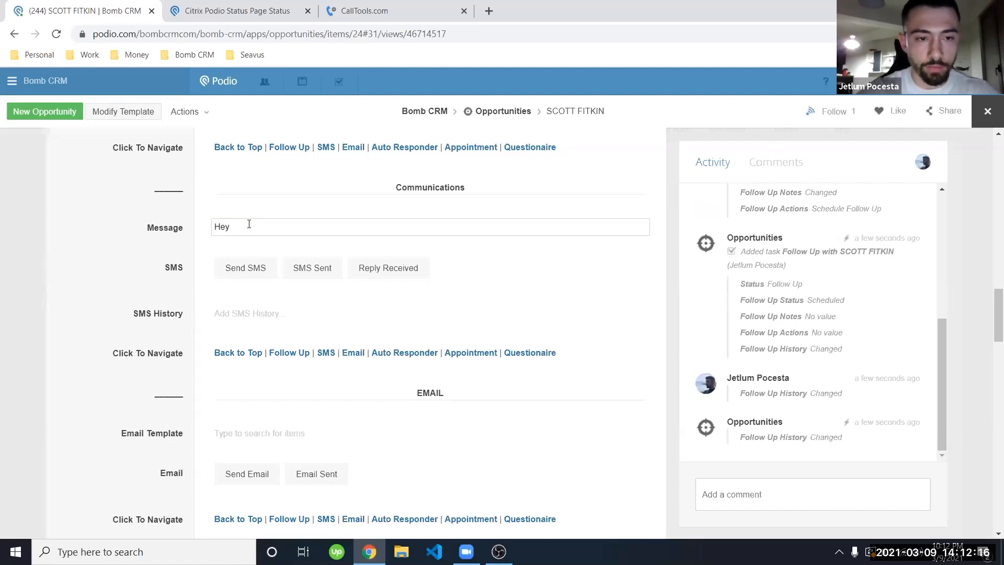
type(", are you in")
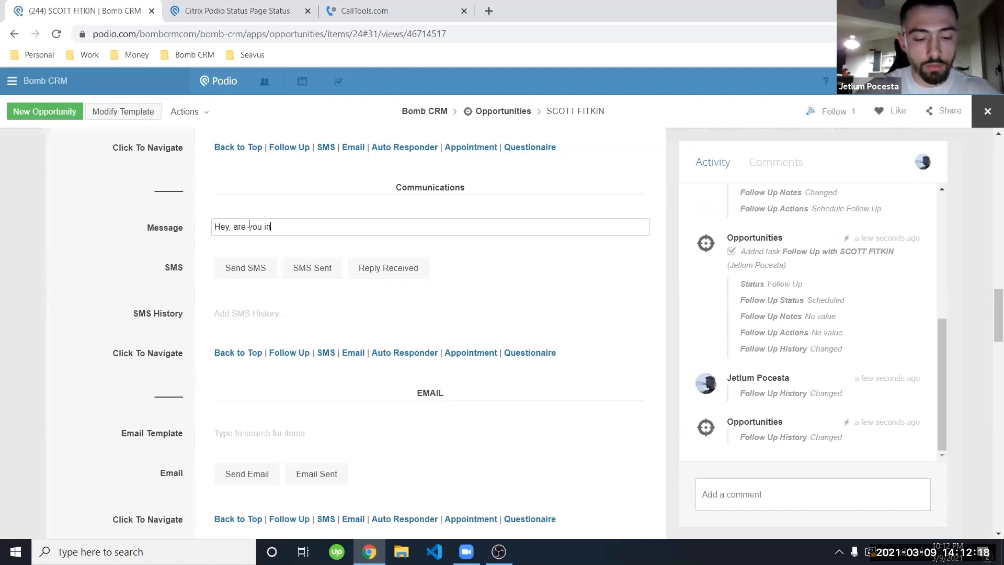
type("terested in selling")
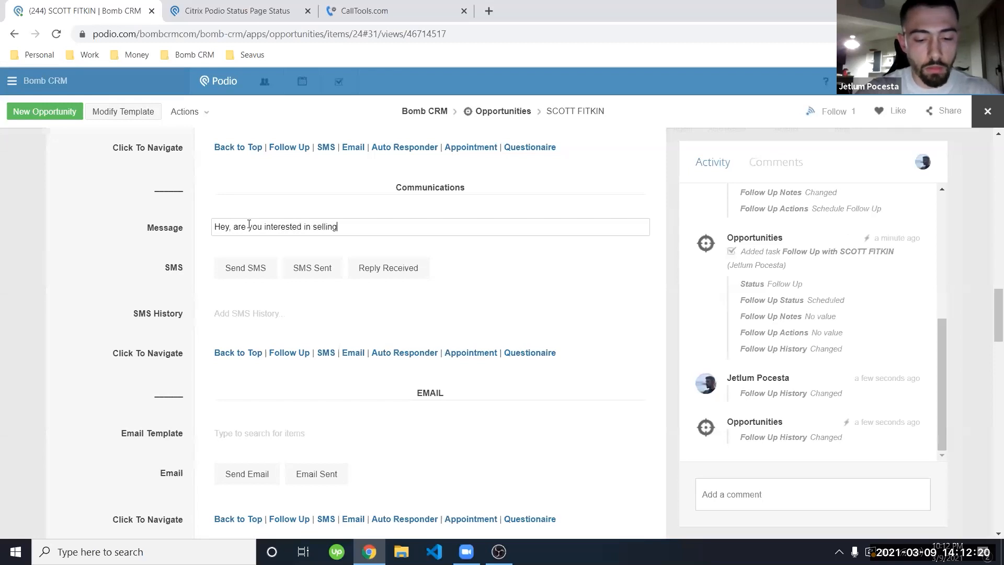
type(" your house")
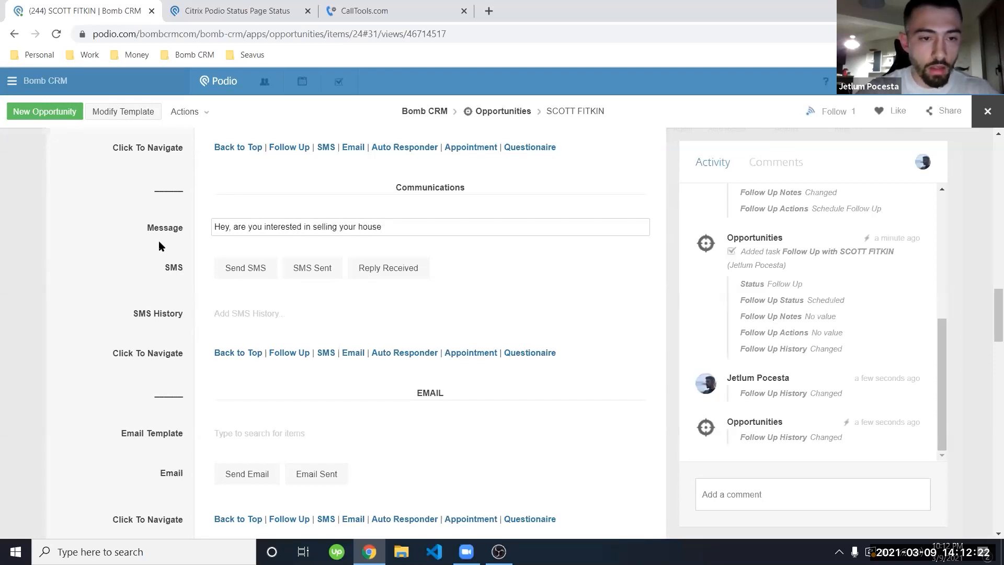
type("?")
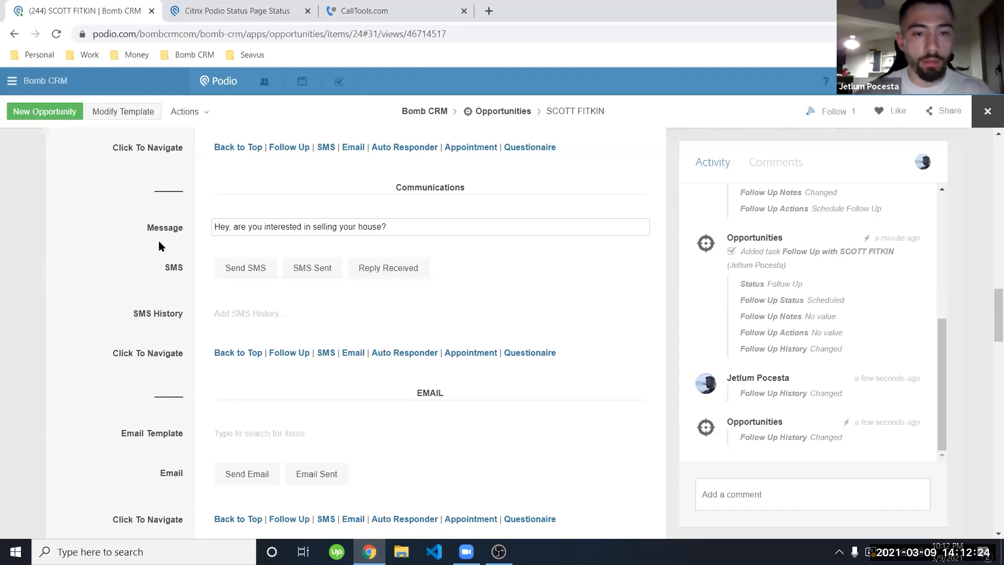
double_click(158, 241)
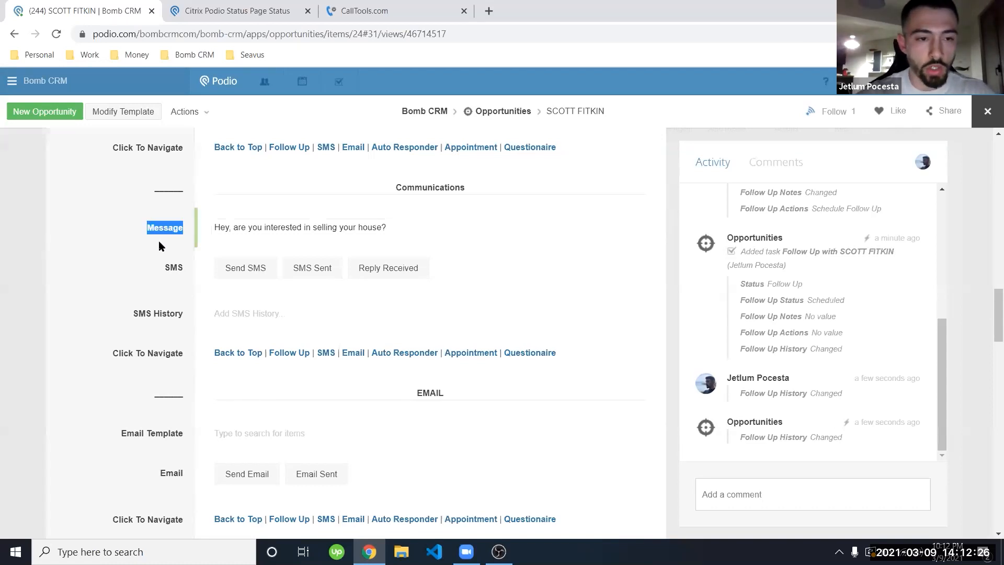
scroll(158, 241, "up", 20)
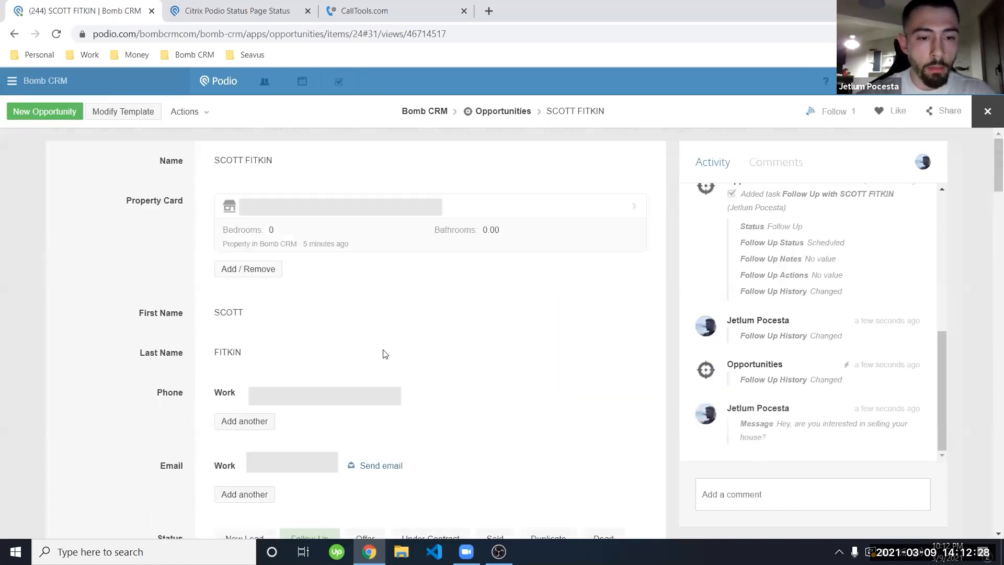
Step: Confirm the seller's phone number and send the SMS, dismissing the incoming notification
left_click(388, 405)
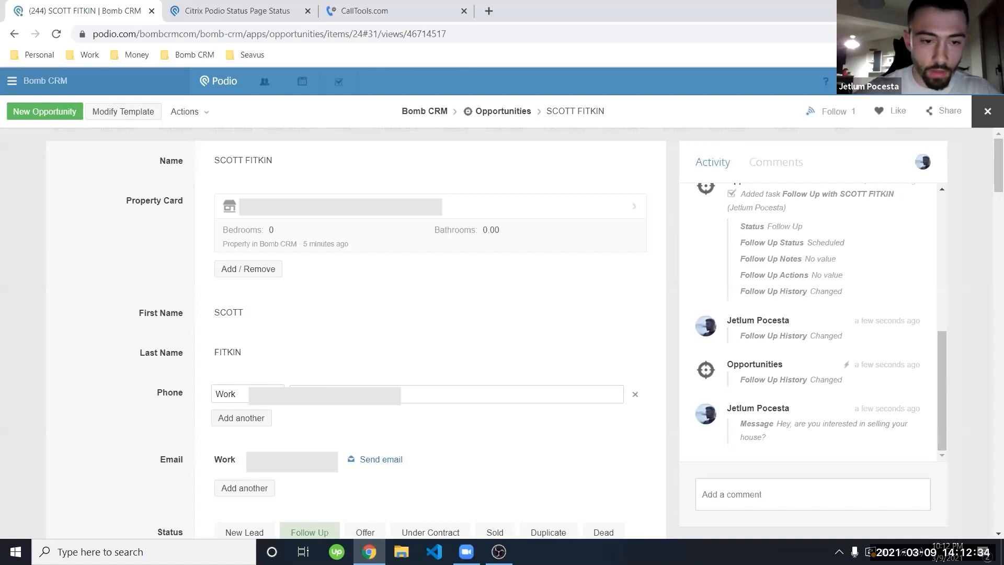
double_click(134, 353)
scroll(134, 411, "down", 10)
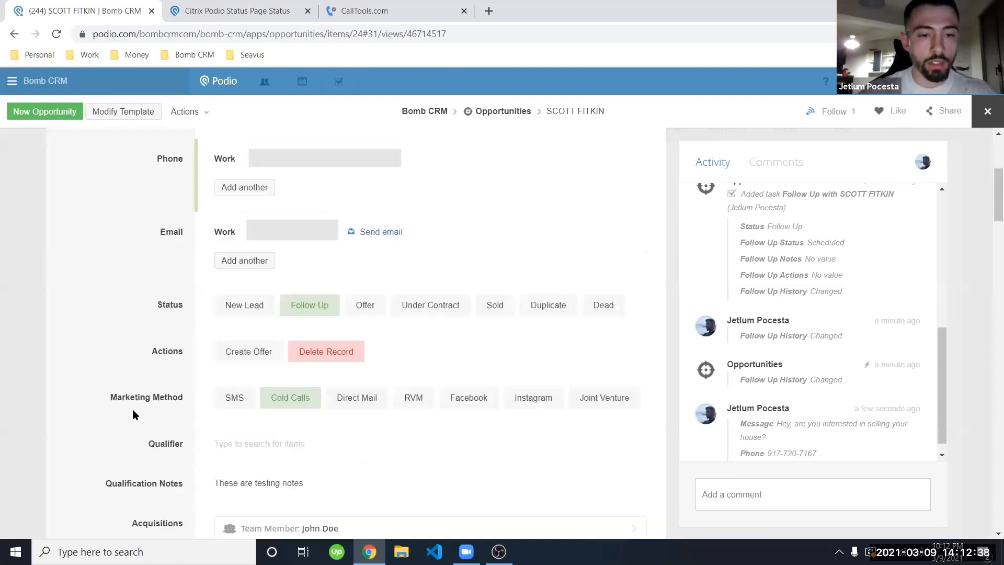
scroll(134, 411, "down", 8)
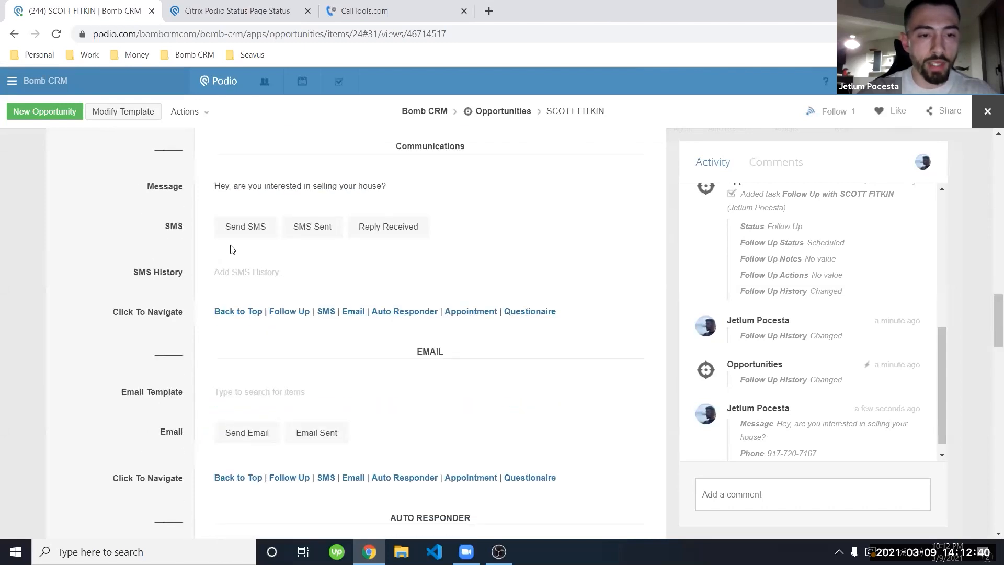
left_click(234, 236)
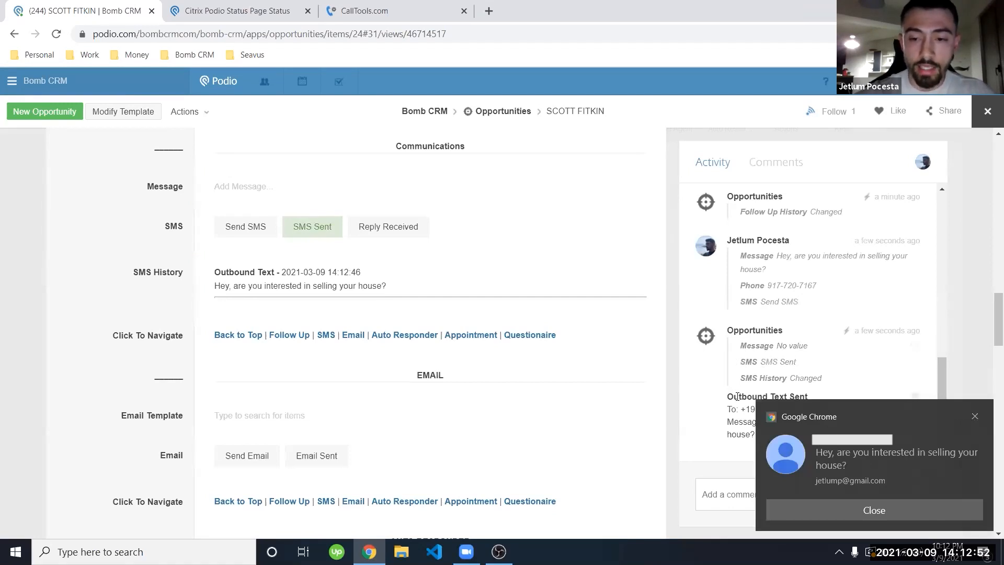
left_click(847, 455)
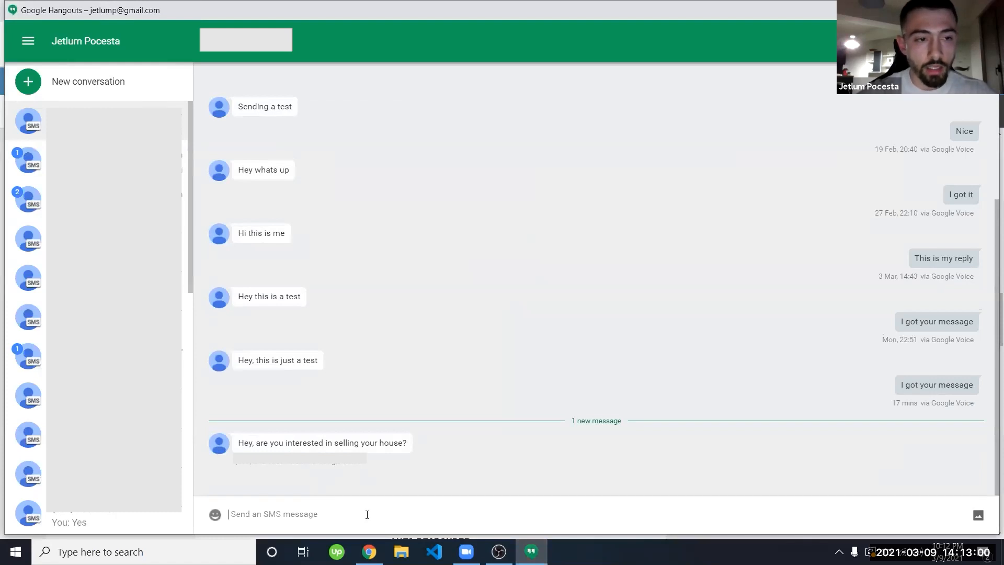
Step: Reply 'Yeah aure, whats your offer?' in Hangouts and return to the Podio record
type("Yeah")
type(", ")
type(" aure")
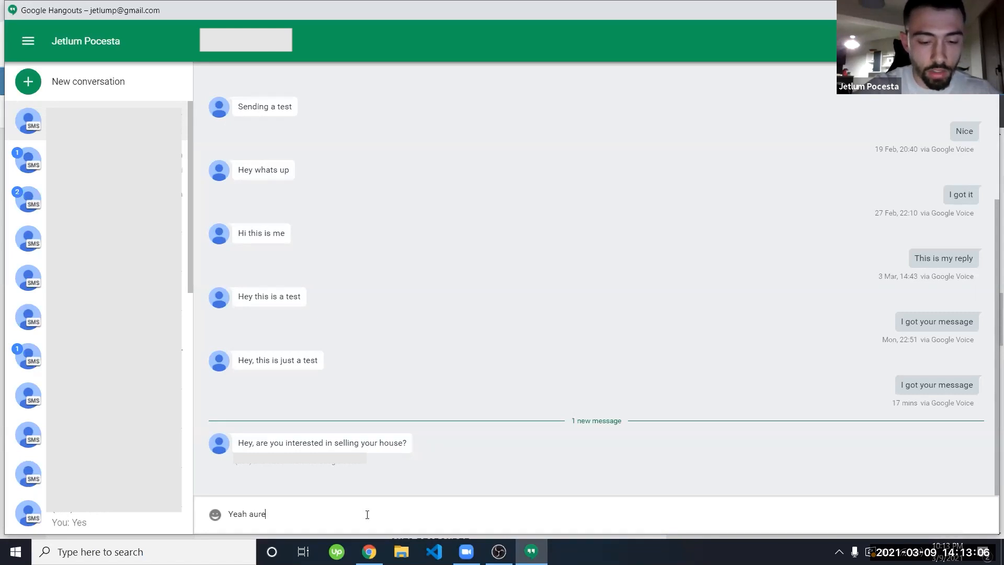
type(", whats your o")
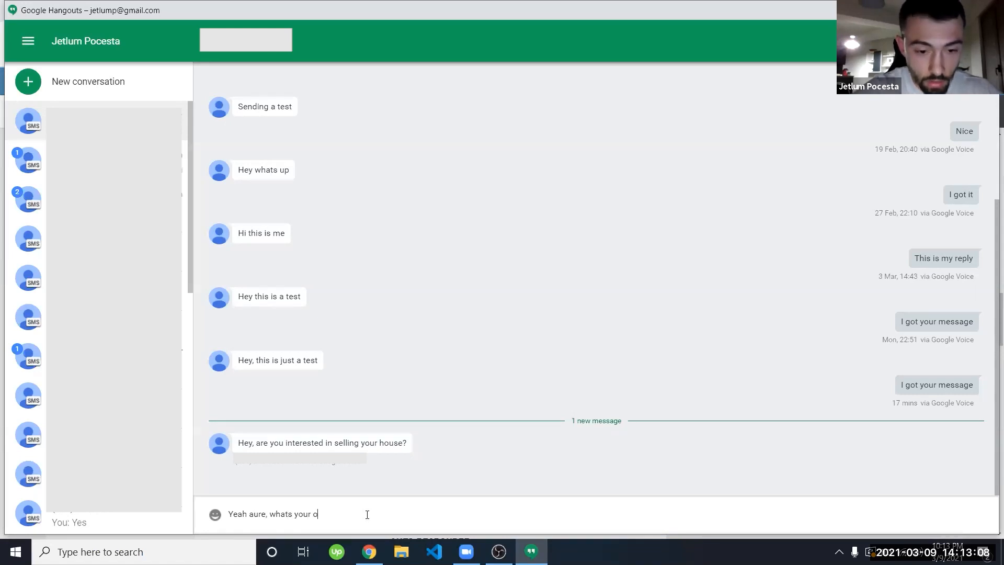
type("offer?")
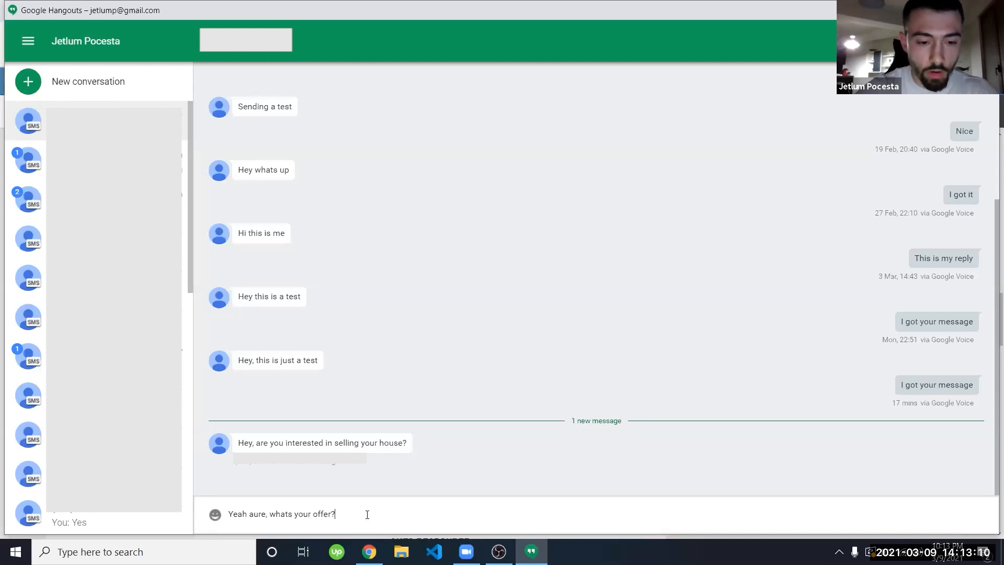
key("Return")
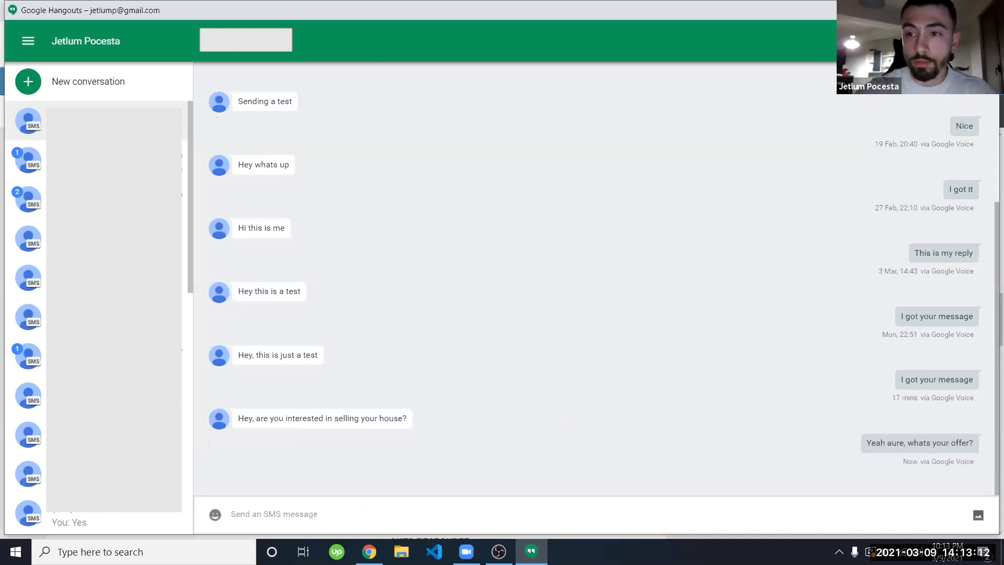
key("alt+Tab")
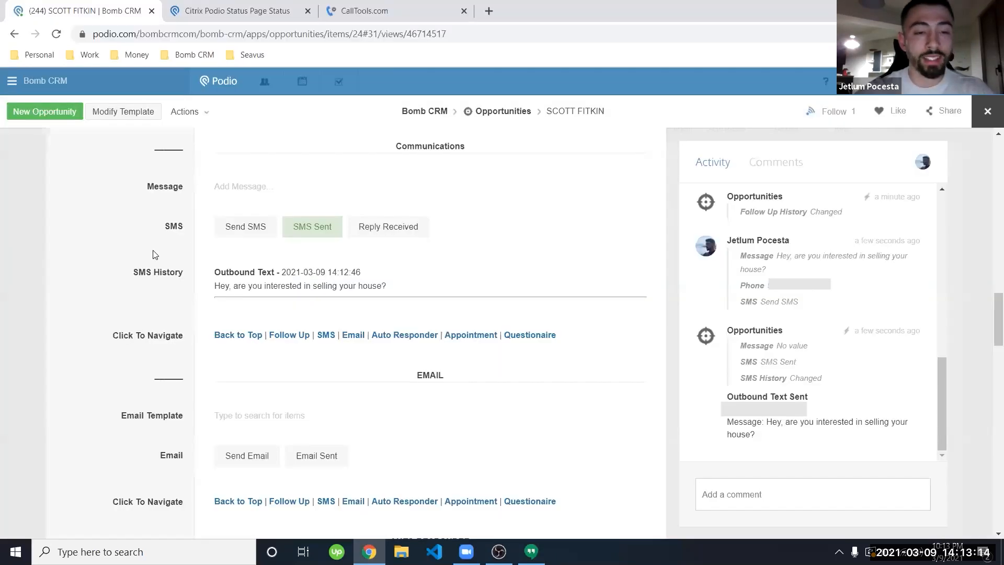
Step: Refresh SMS History so it shows the inbound reply marked Reply Received
scroll(155, 255, "up", 1)
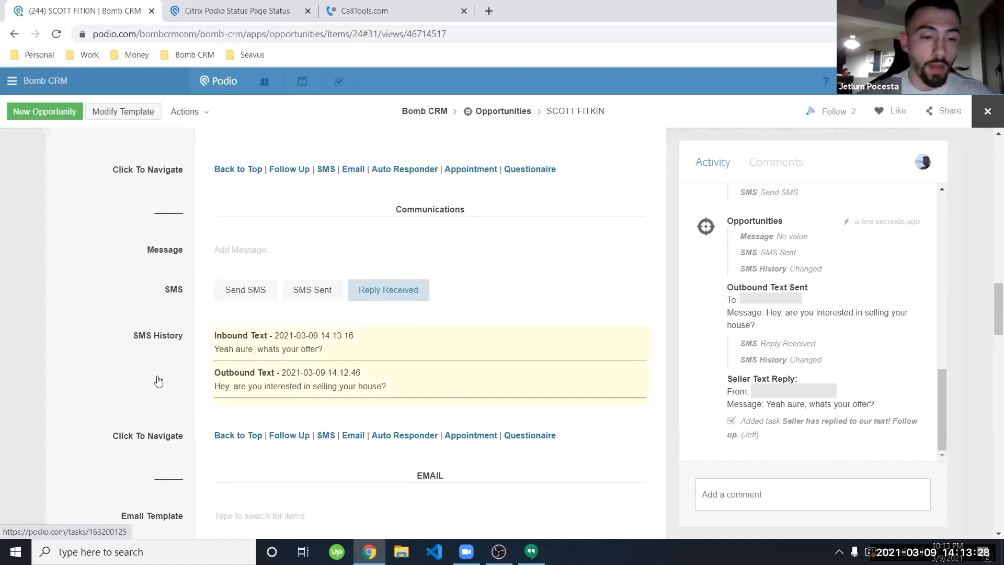
scroll(128, 348, "down", 1)
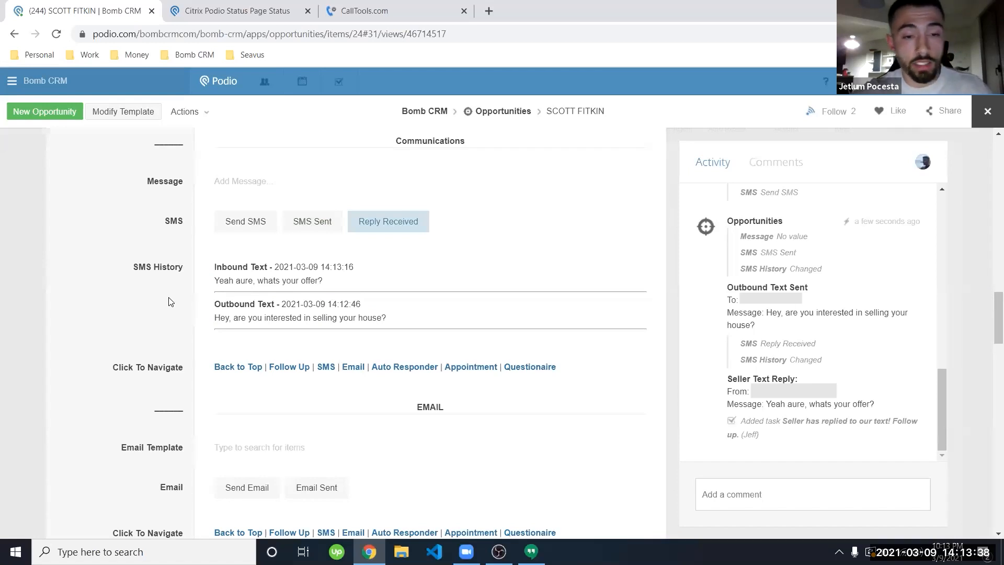
left_click(427, 325)
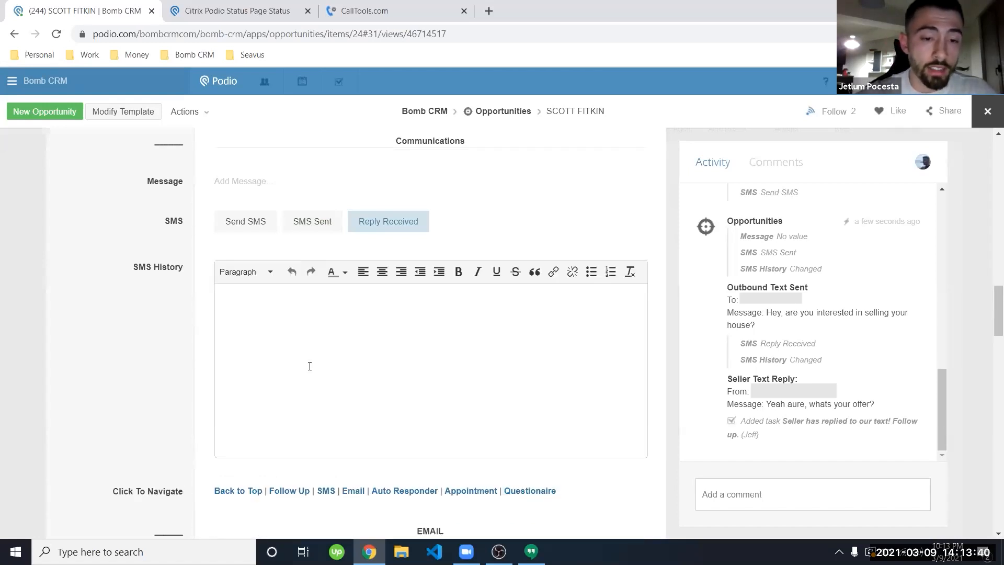
left_click(117, 327)
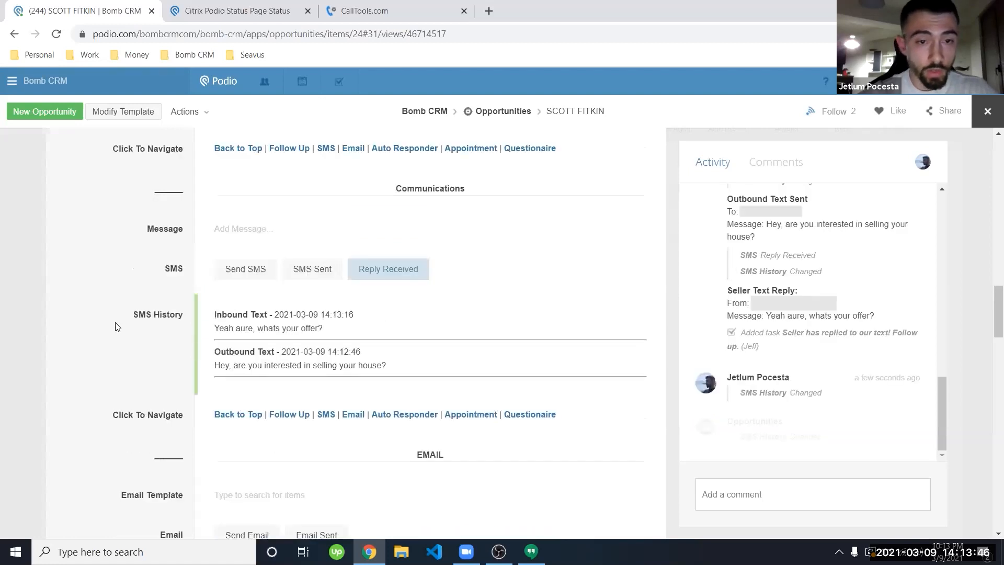
scroll(115, 326, "down", 7)
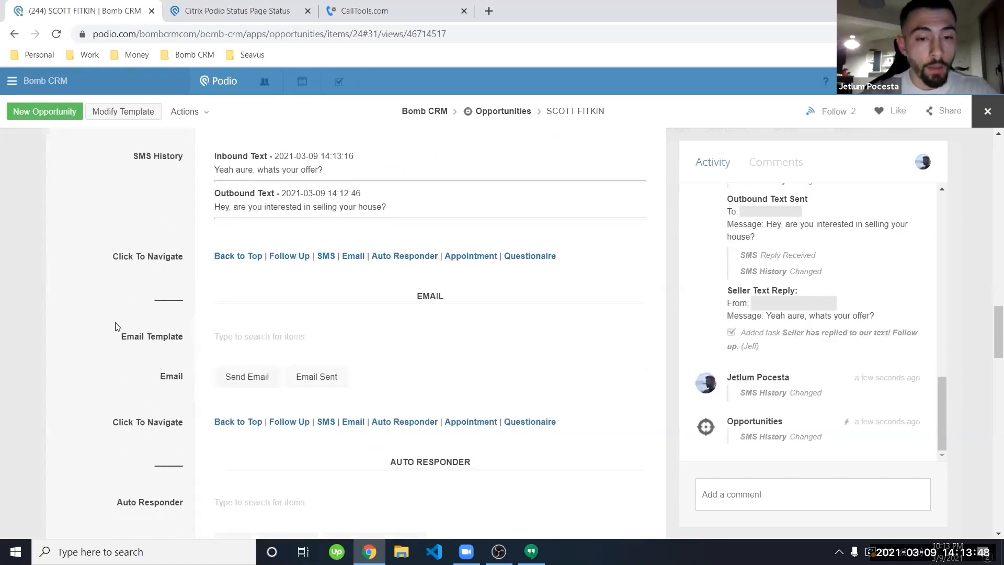
scroll(115, 325, "up", 1)
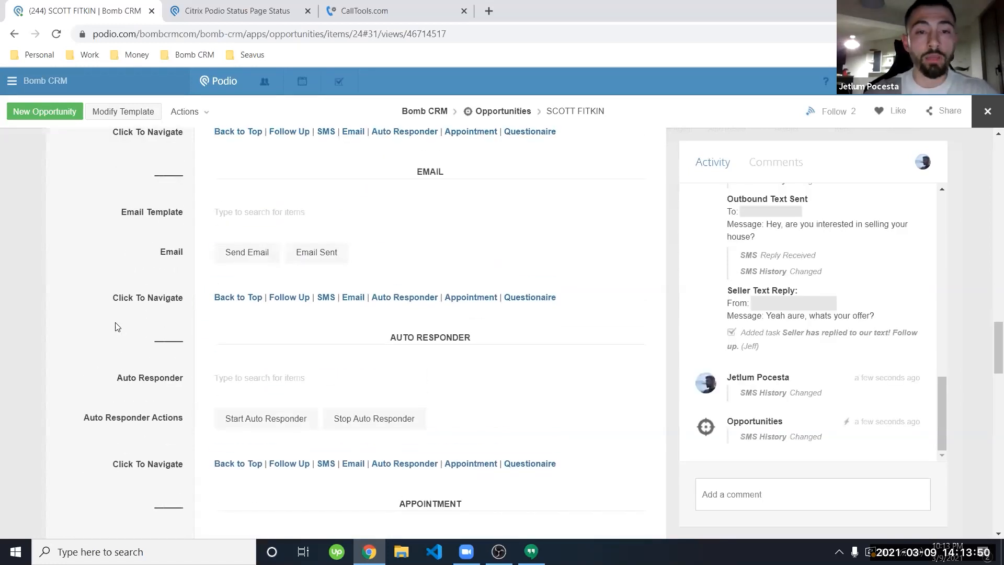
left_click(244, 216)
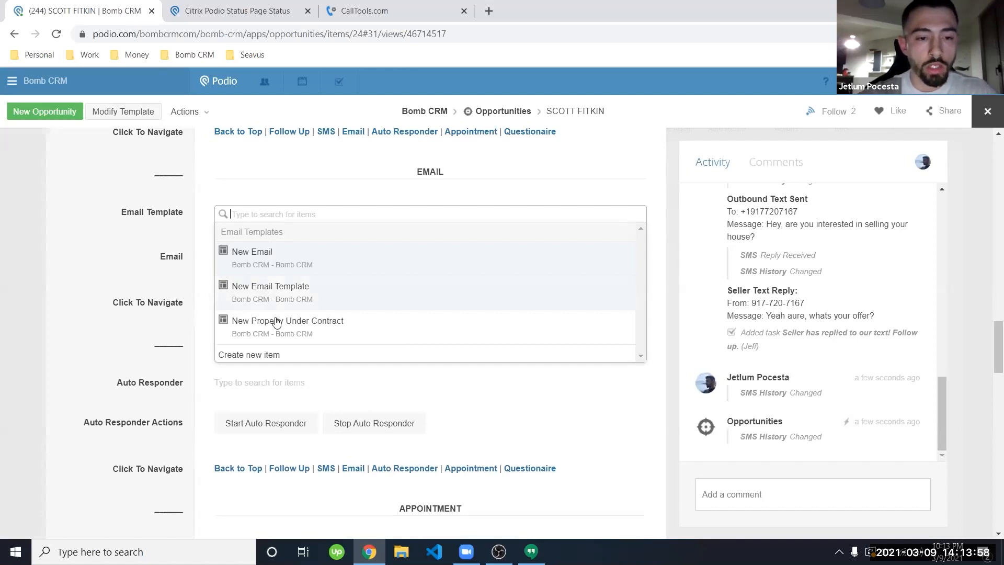
Step: Create a new email template named 'New Email' sending from 'Jets Company'
left_click(285, 355)
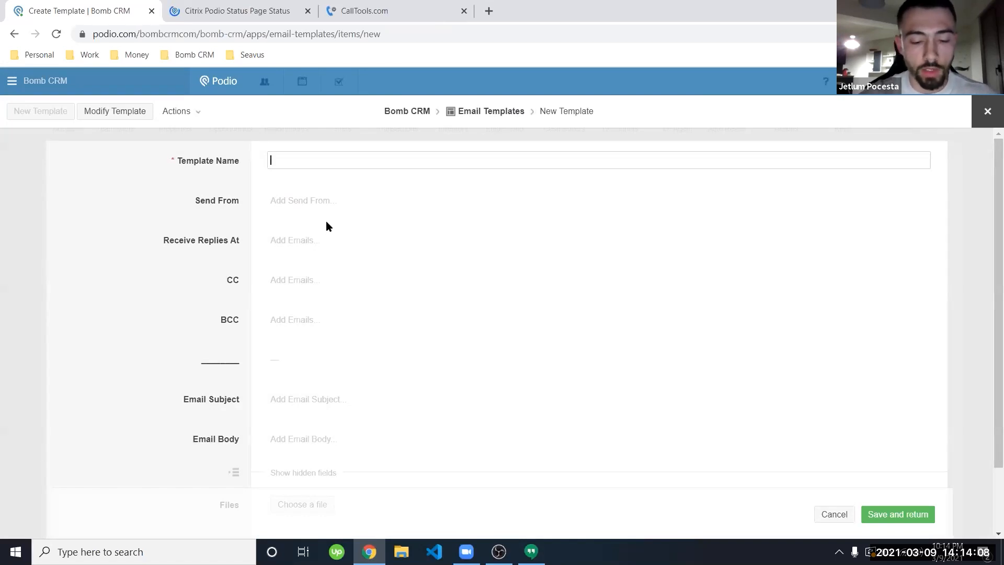
type("New Email")
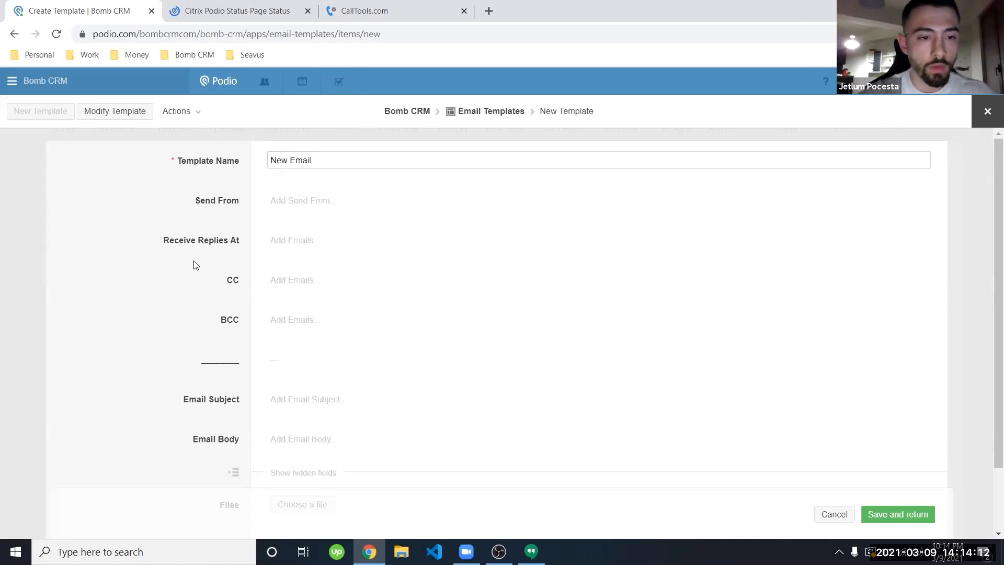
left_click(309, 202)
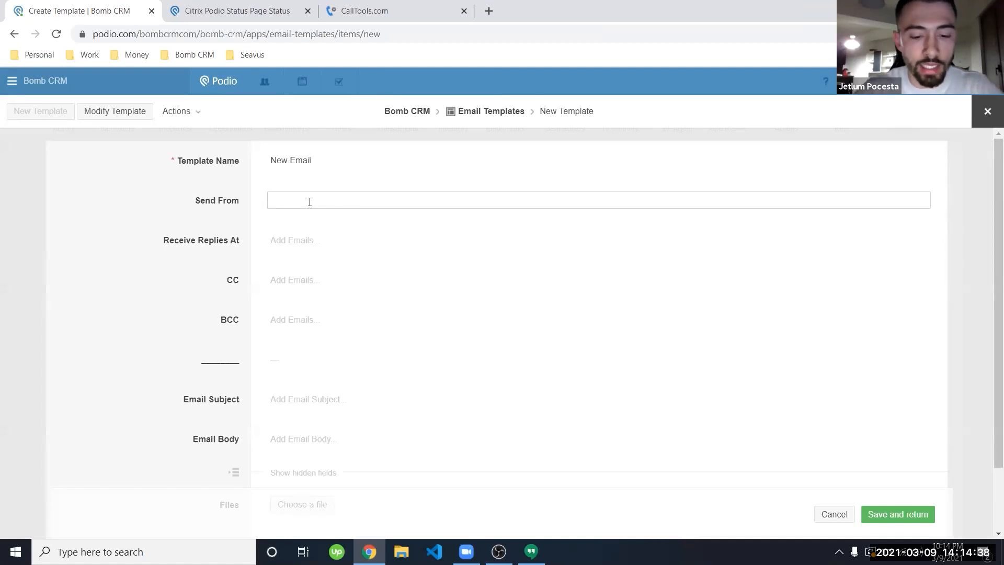
type("Bomb")
key("BackSpace")
key("BackSpace")
key("BackSpace")
key("BackSpace")
type("Jets")
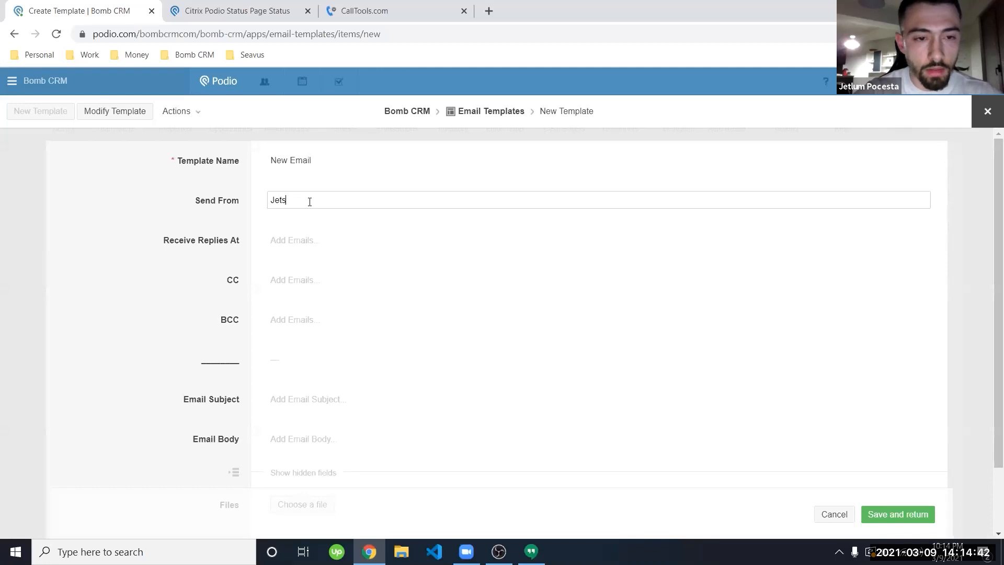
type(" Company")
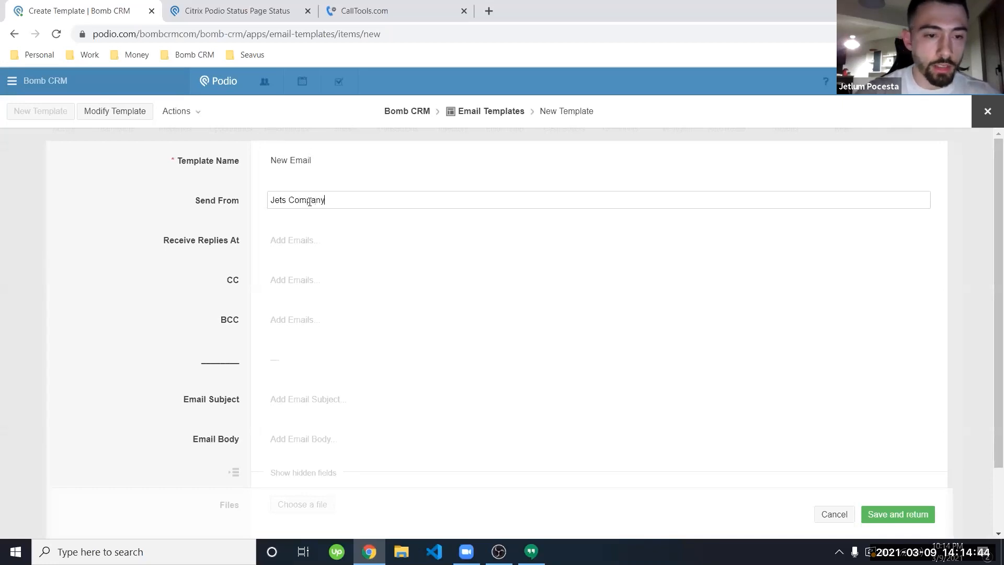
Step: Add a Work reply-to email address to the template
left_click(321, 238)
scroll(172, 254, "down", 1)
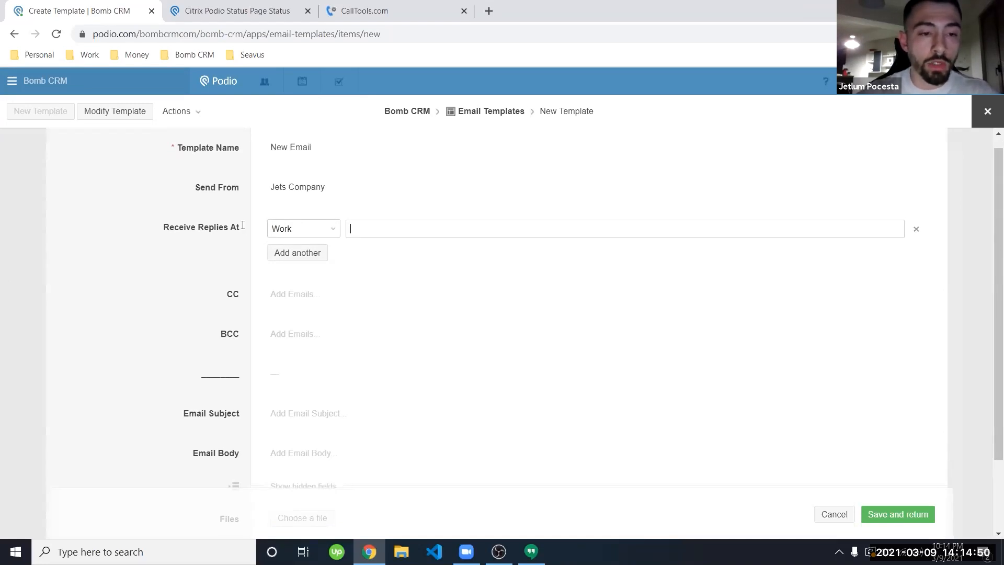
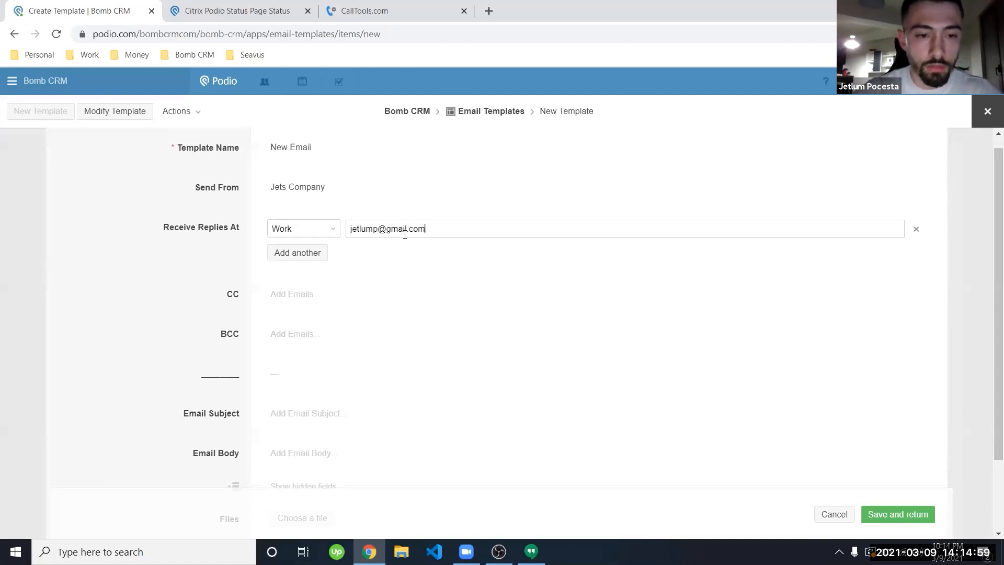
left_click(201, 268)
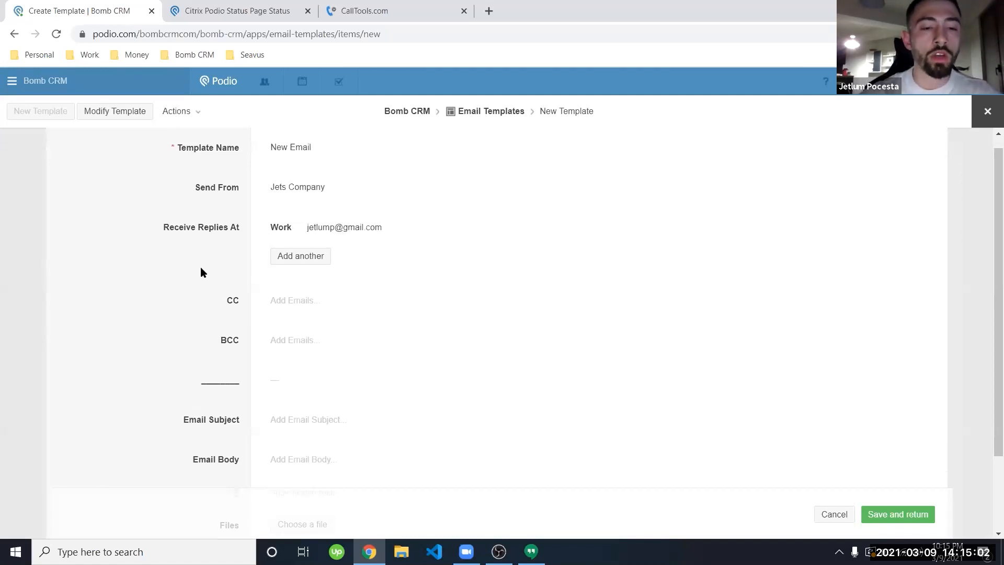
scroll(201, 268, "down", 2)
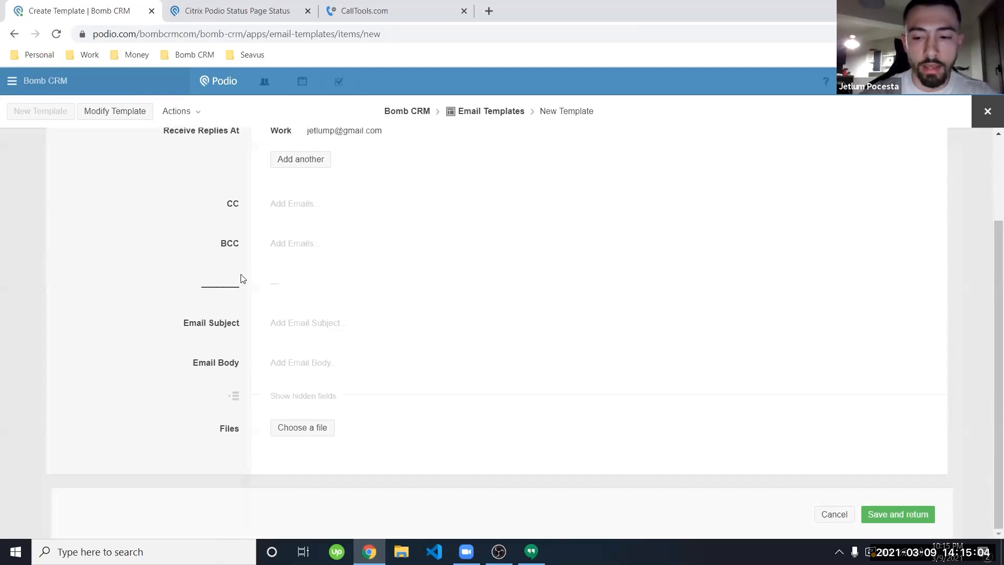
scroll(199, 240, "up", 2)
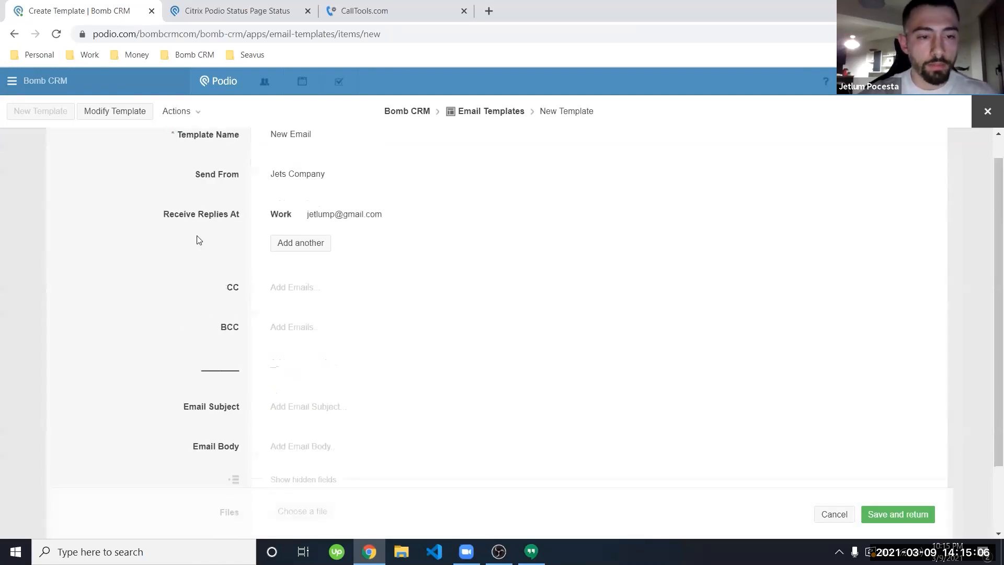
scroll(204, 287, "down", 2)
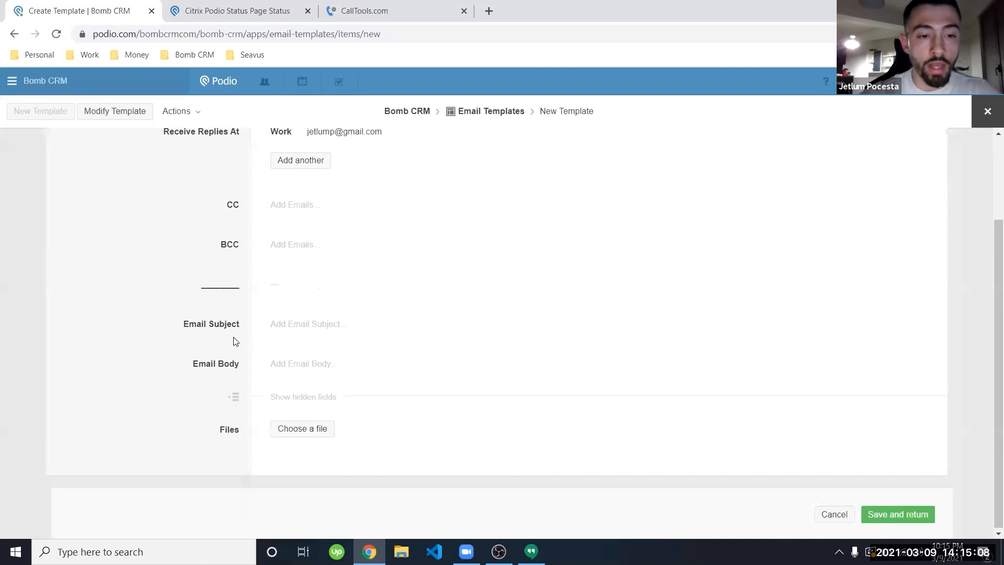
left_click(293, 321)
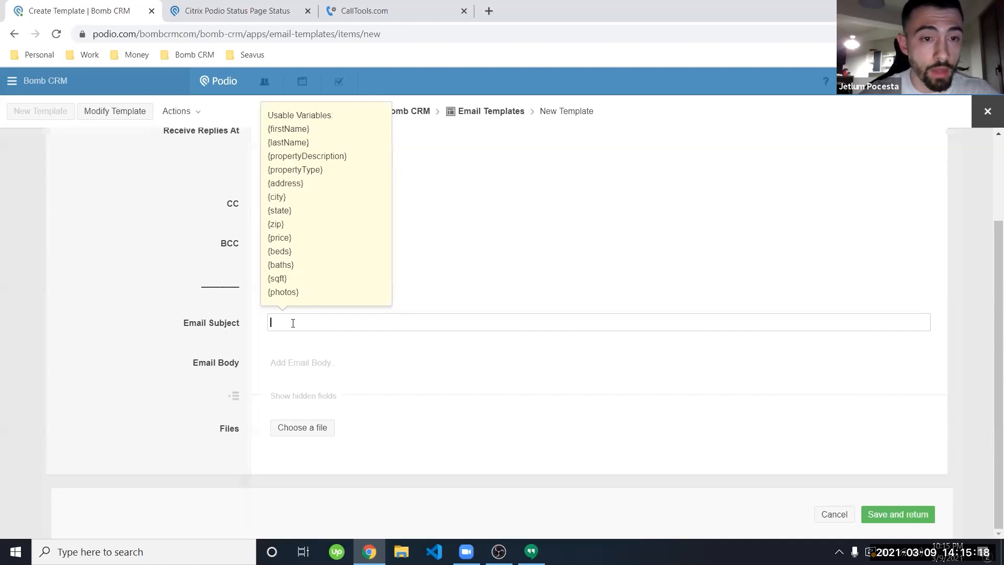
Step: Set the new email template's subject to 'Are you selling?'
type("Hey")
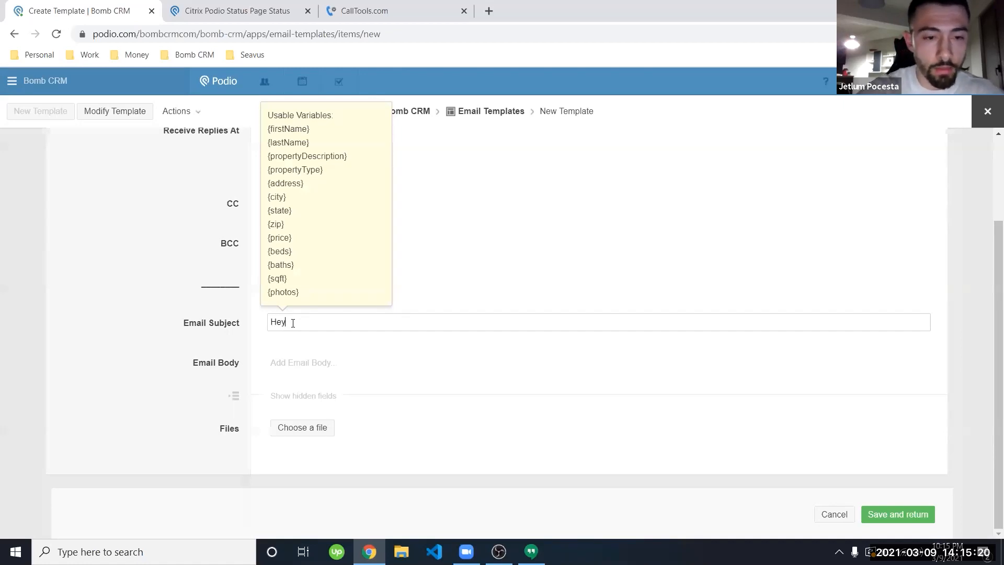
type(" {firstName{")
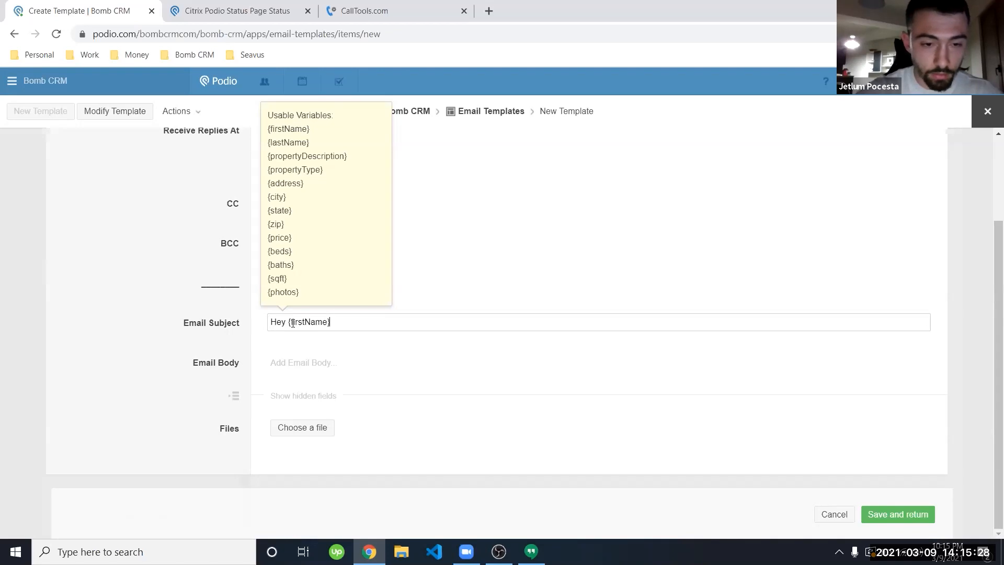
key("BackSpace")
key("BackSpace")
key("BackSpace")
key("BackSpace")
key("BackSpace")
key("BackSpace")
key("BackSpace")
key("BackSpace")
key("BackSpace")
key("BackSpace")
key("BackSpace")
key("BackSpace")
key("BackSpace")
key("BackSpace")
key("BackSpace")
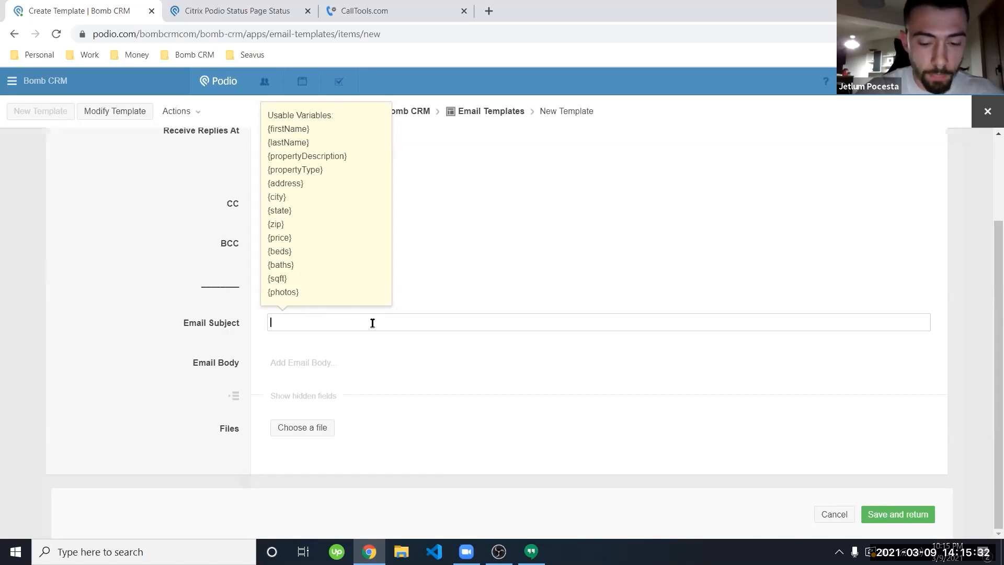
type("Are you selling?")
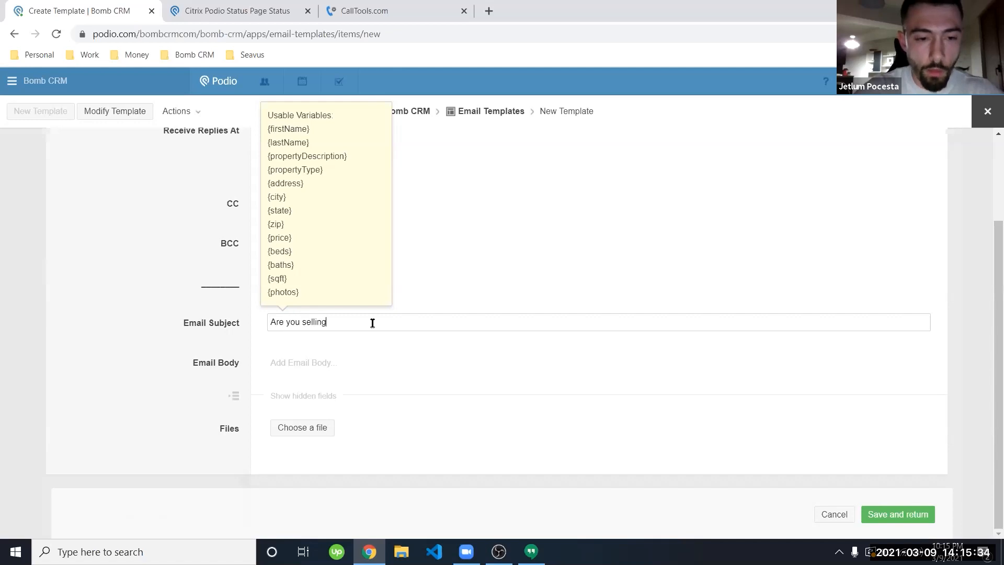
Step: Write the body 'Hey {firstName}, Are you interested in selling {address}?' and save the template
left_click(337, 368)
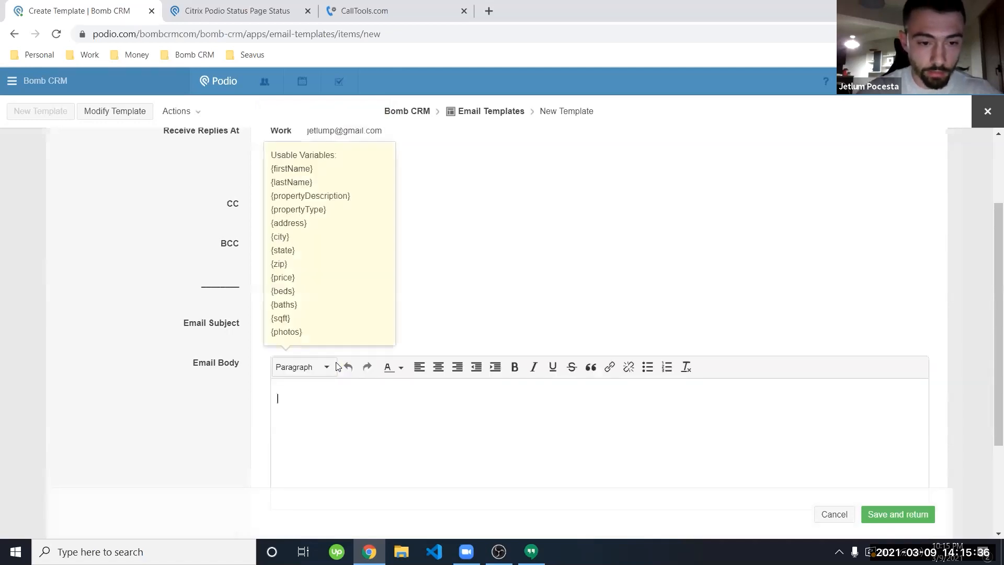
type("Hey {firstName")
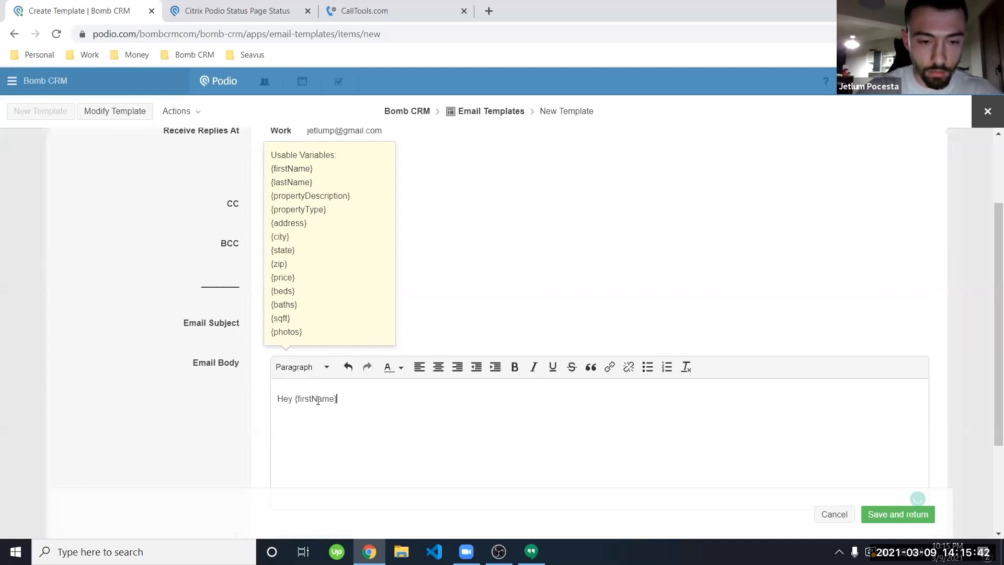
type("},")
key("Return")
key("Return")
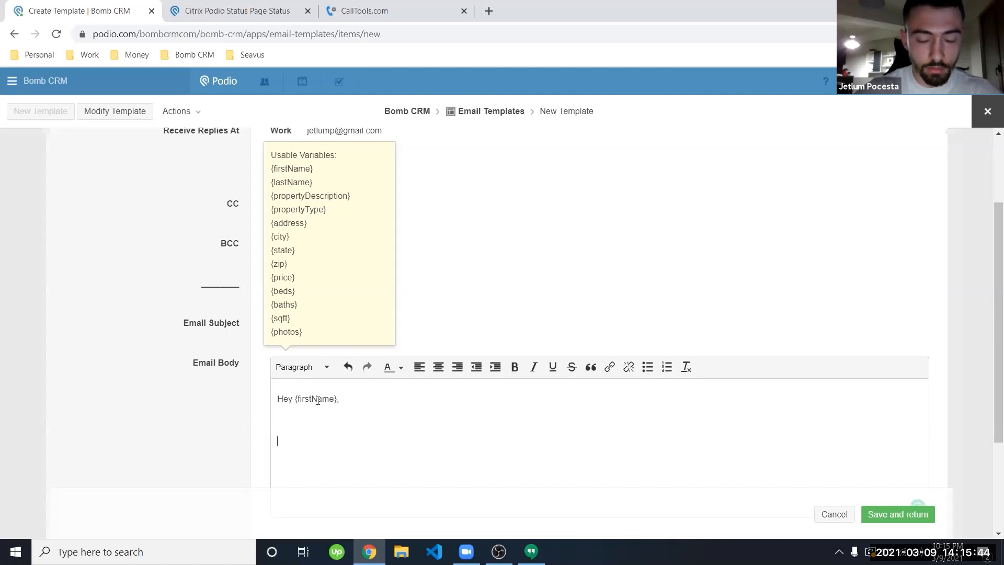
type("Are you intere")
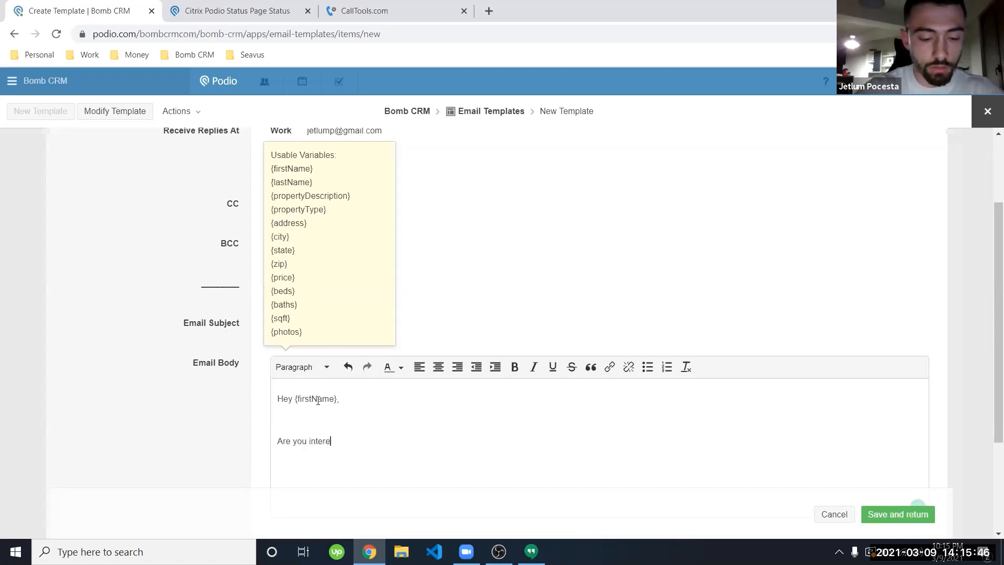
type("sted in selling ")
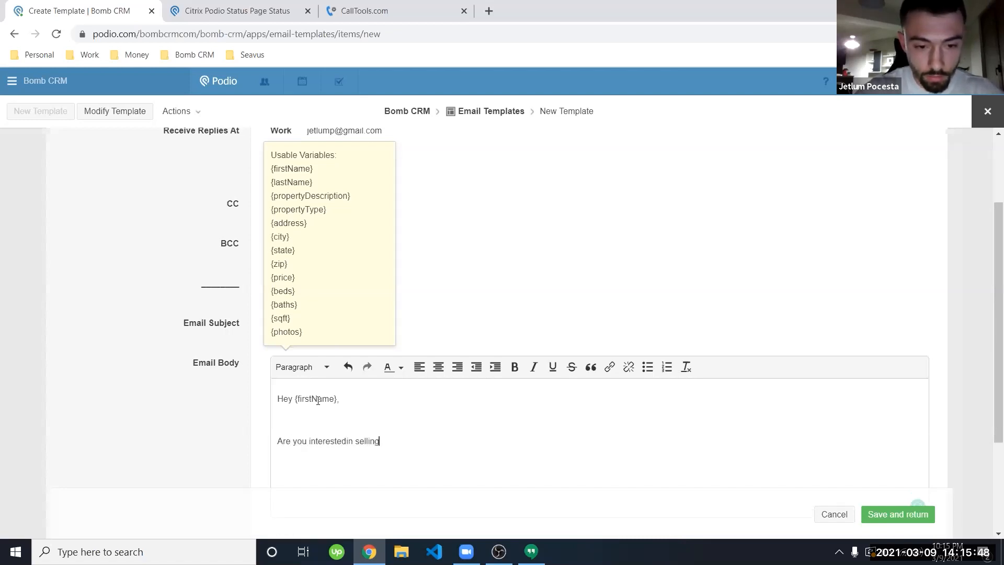
type("{address")
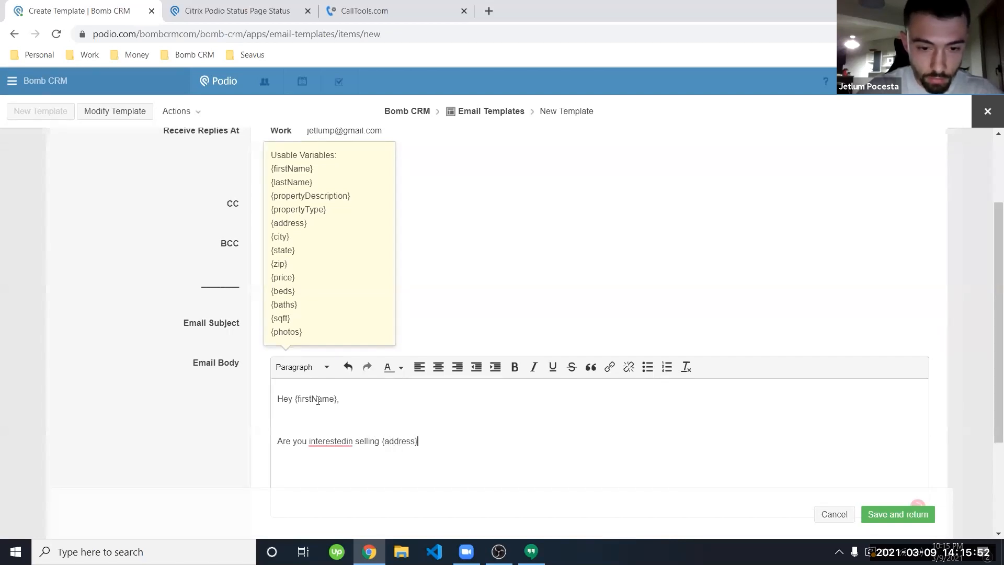
type("}?")
left_click(347, 441)
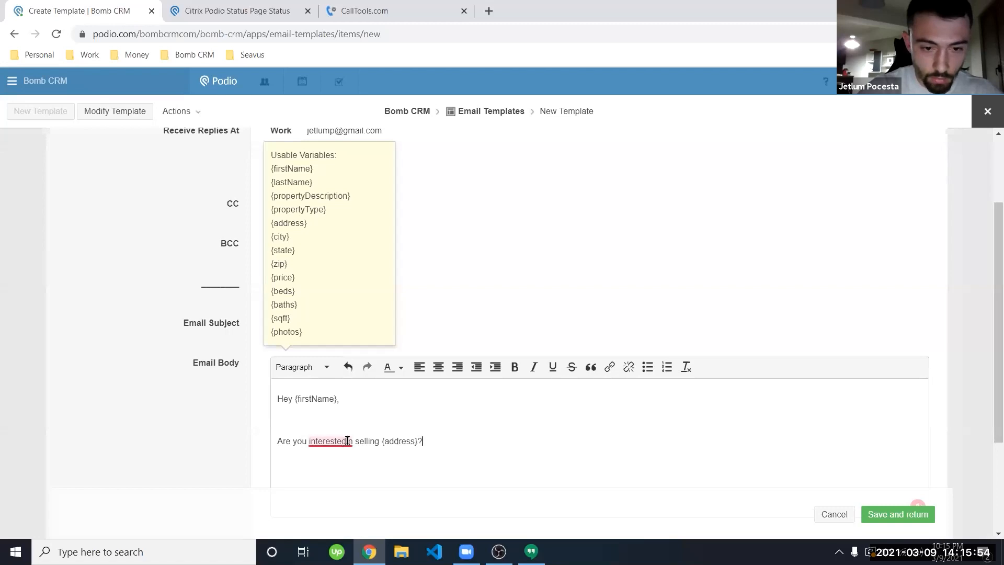
left_click(203, 419)
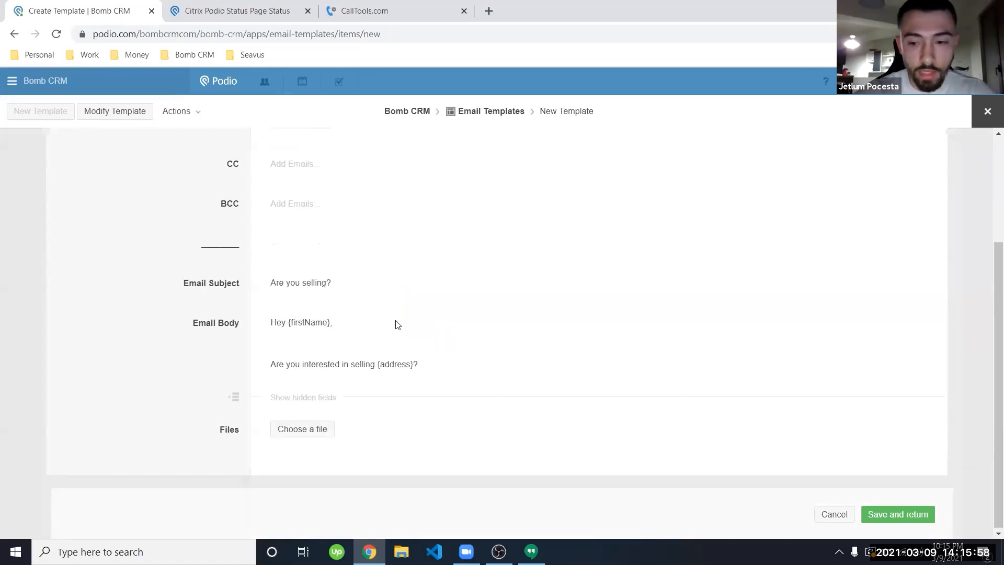
left_click(908, 515)
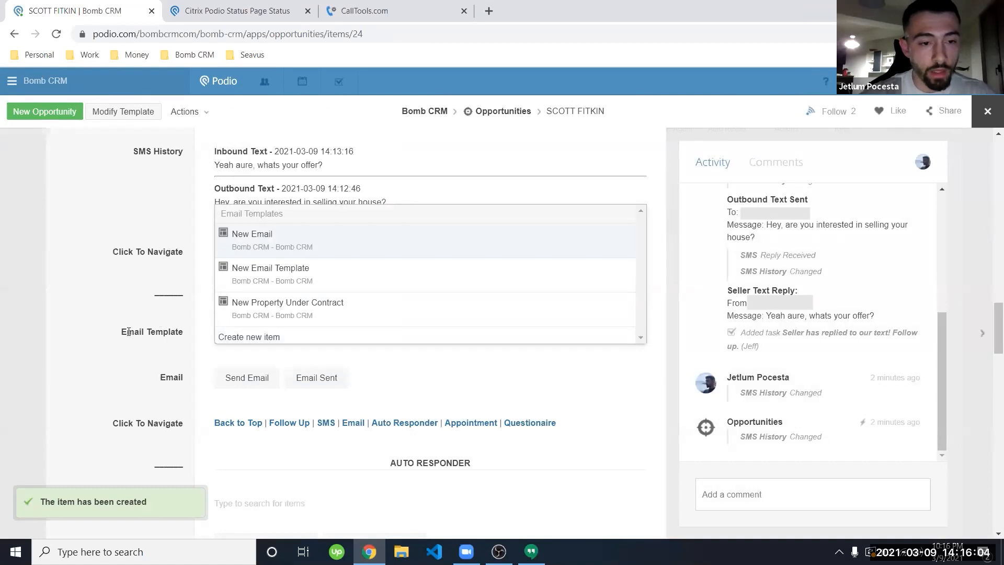
Step: Keep New Email as the record's template and open the Opportunities app in a second tab
left_click(129, 332)
scroll(269, 261, "down", 2)
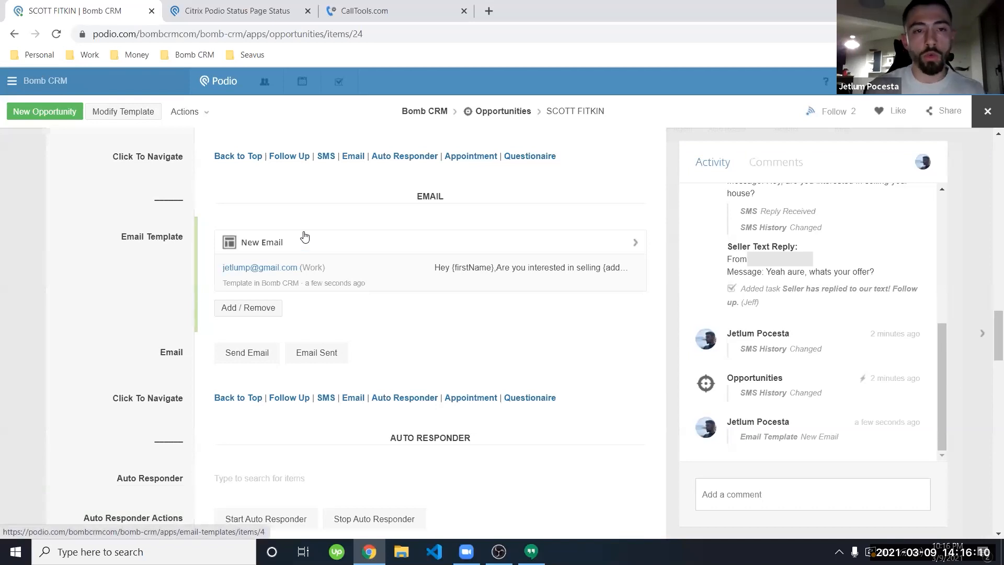
middle_click(506, 115)
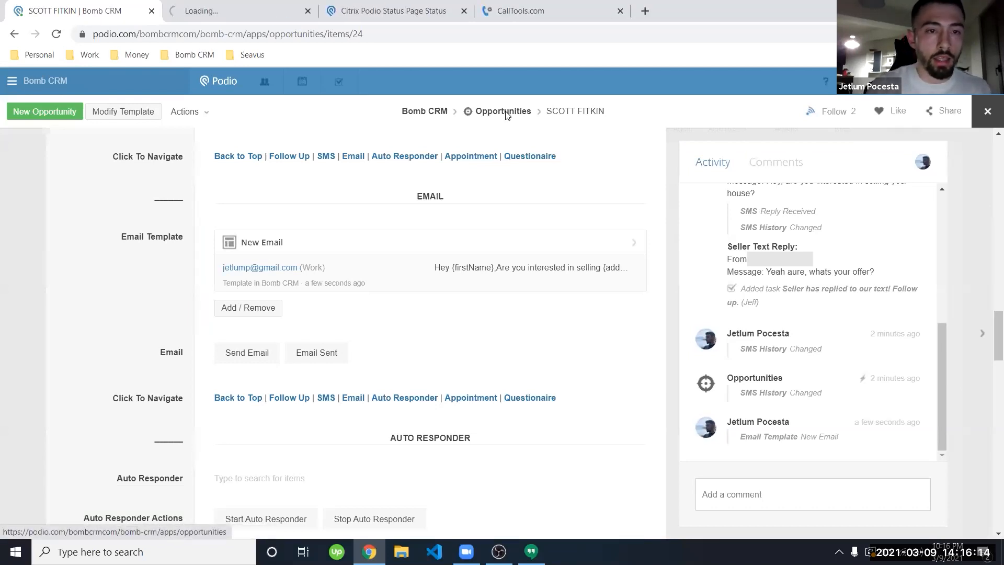
left_click(237, 4)
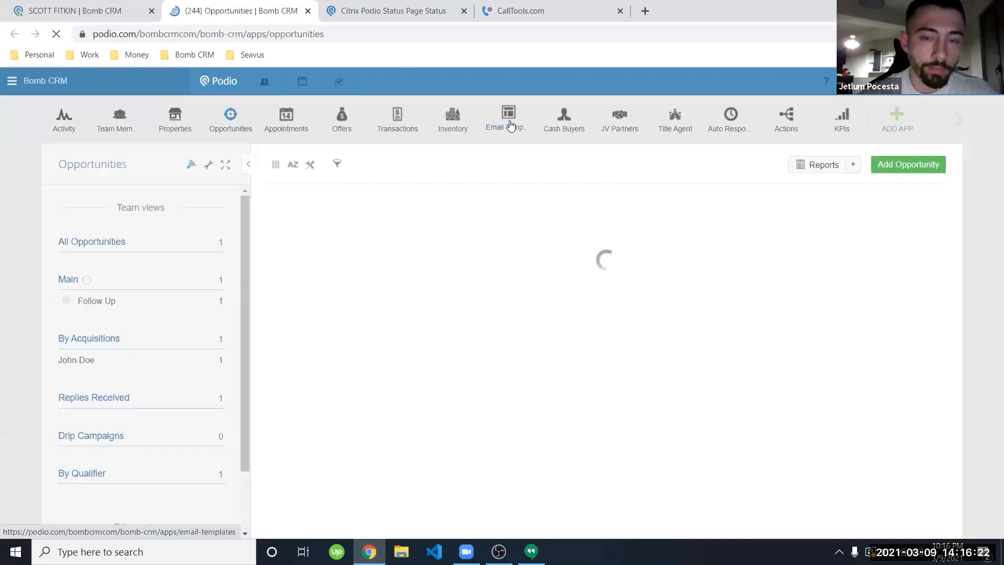
Step: View the four email templates in the second tab, then add New Property Under Contract to the seller's record
left_click(510, 126)
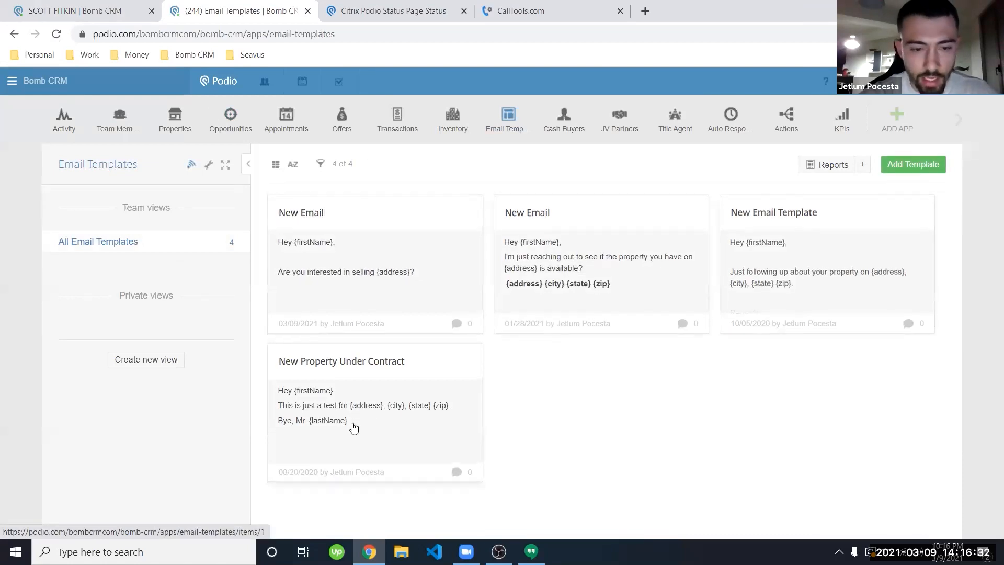
left_click(78, 10)
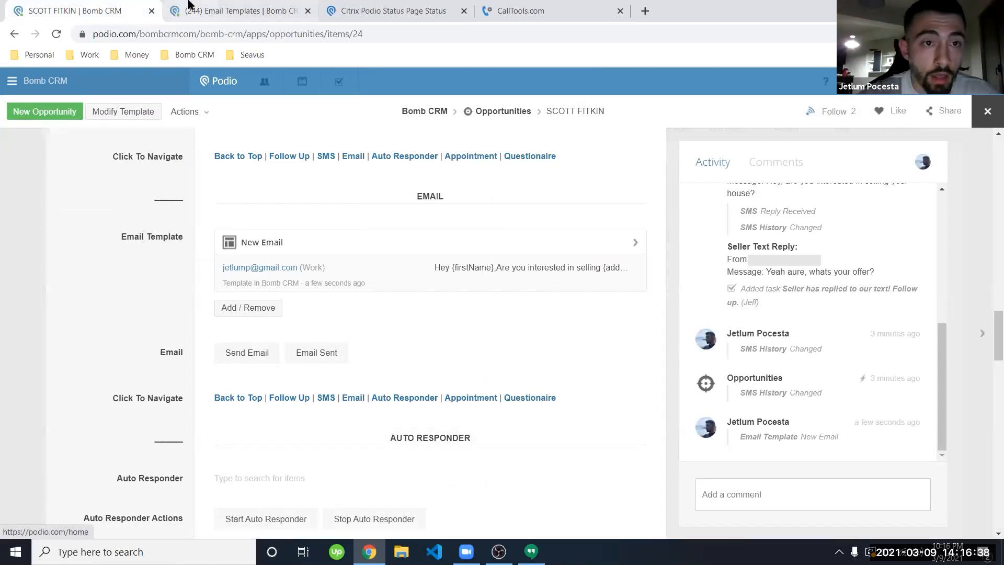
key("ctrl+Tab")
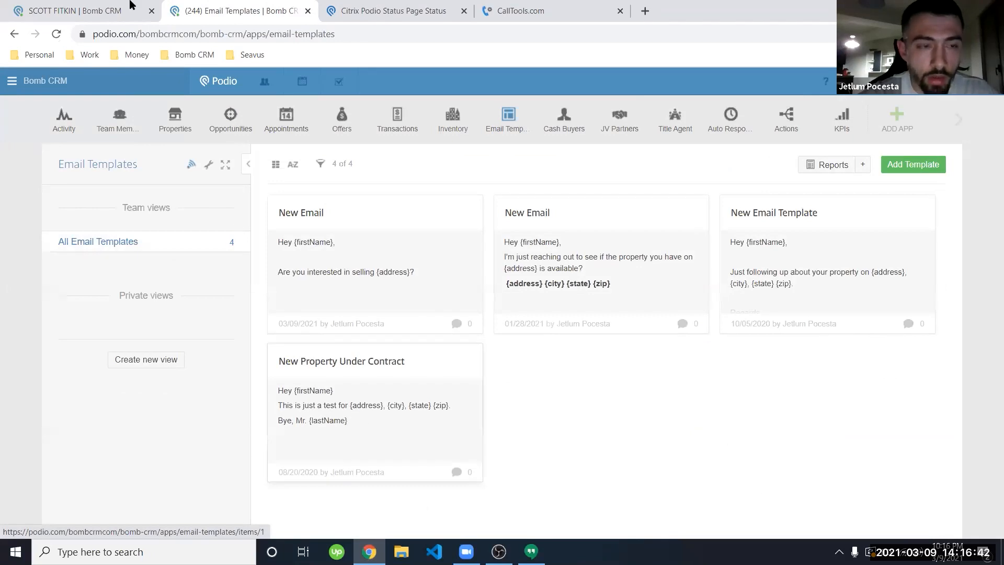
left_click(73, 10)
left_click(247, 311)
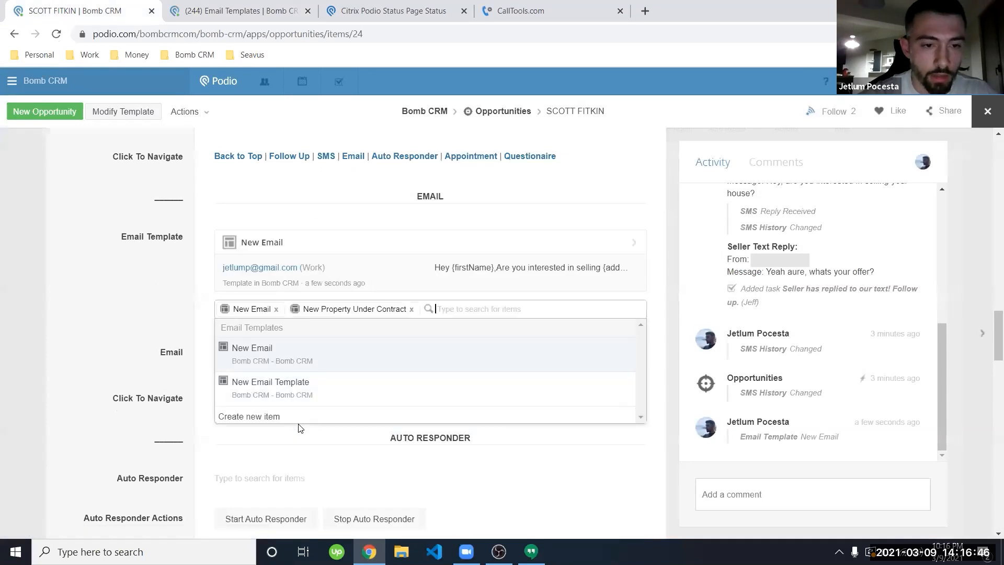
Step: Remove New Email so New Property Under Contract is the record's only email template
left_click(276, 309)
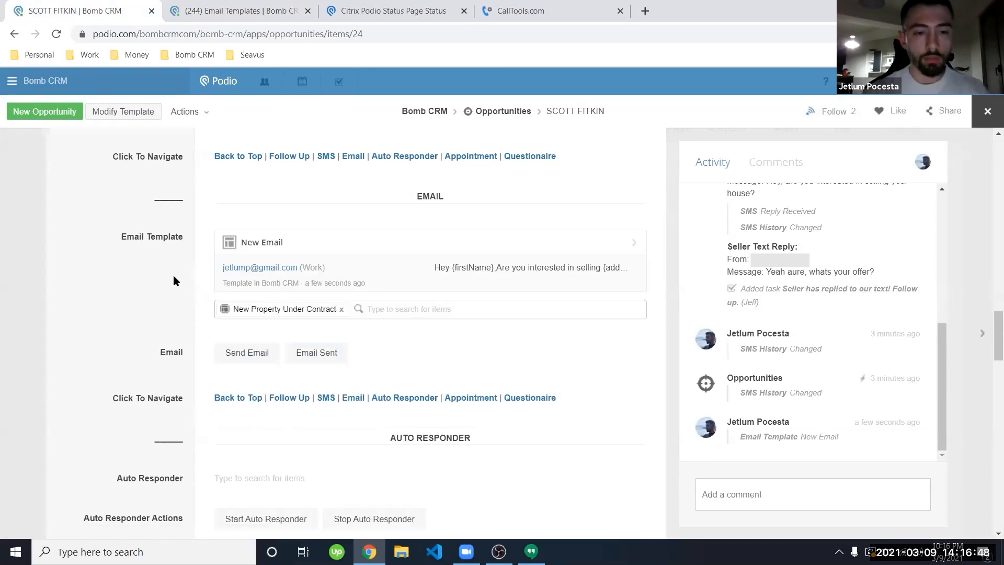
left_click(173, 275)
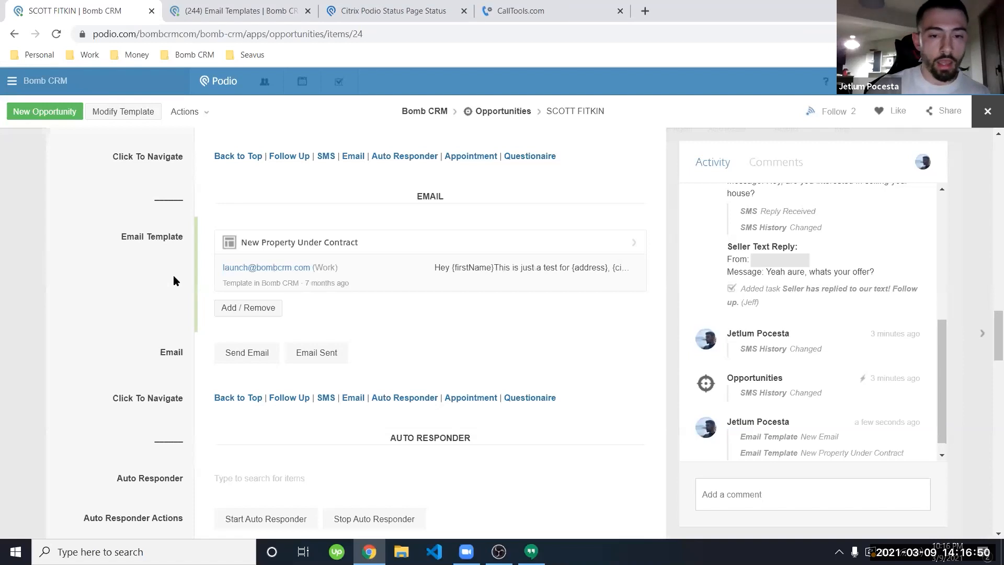
scroll(174, 275, "up", 10)
scroll(349, 383, "down", 1)
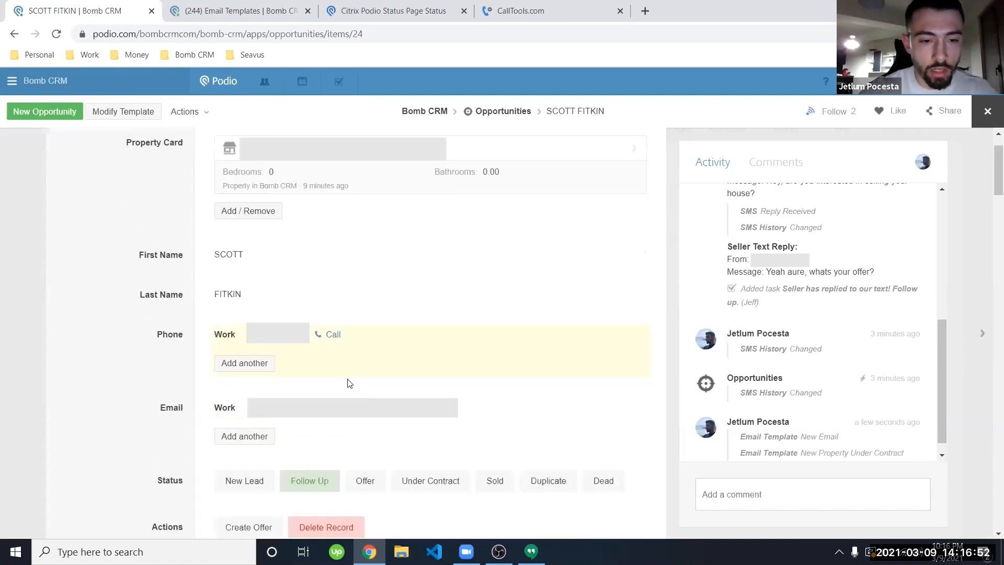
scroll(349, 384, "down", 1)
Step: Re-save the seller's email address and send the template email
left_click(287, 356)
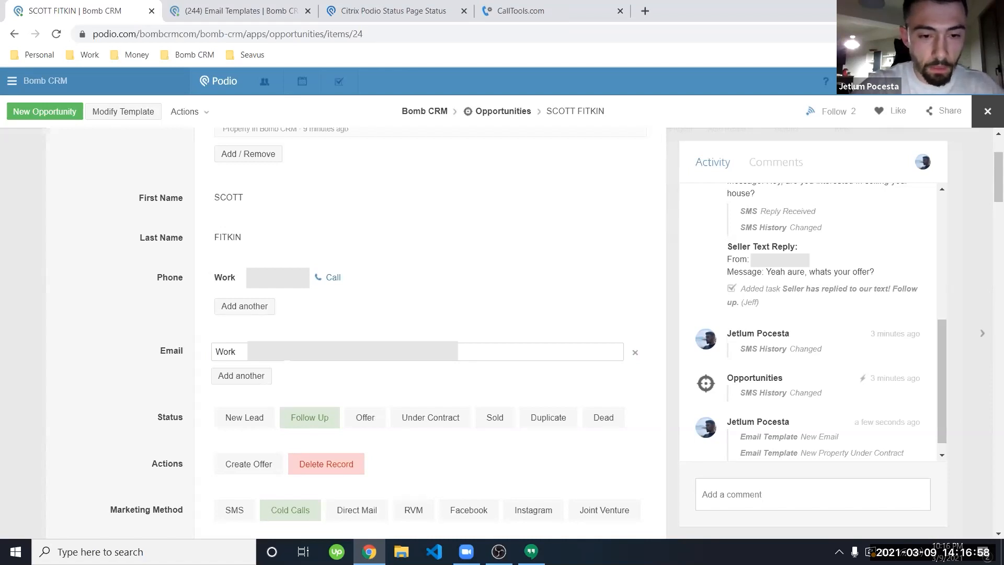
left_click(125, 354)
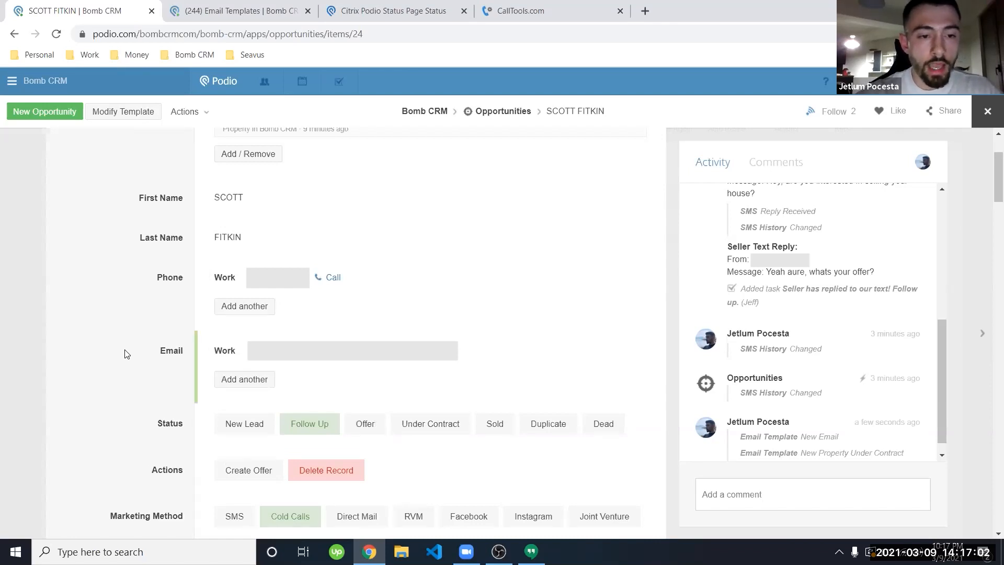
scroll(125, 354, "down", 20)
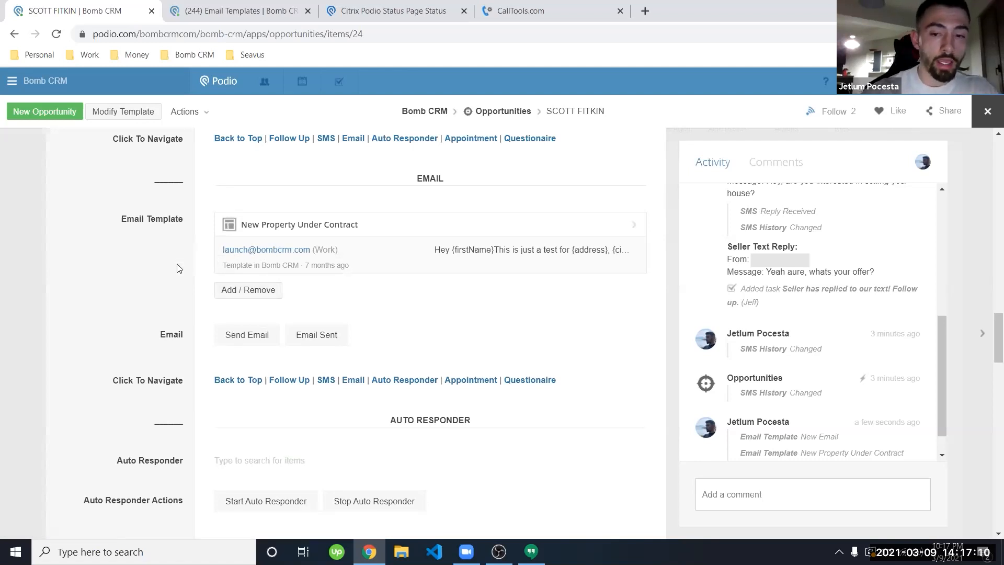
left_click(235, 340)
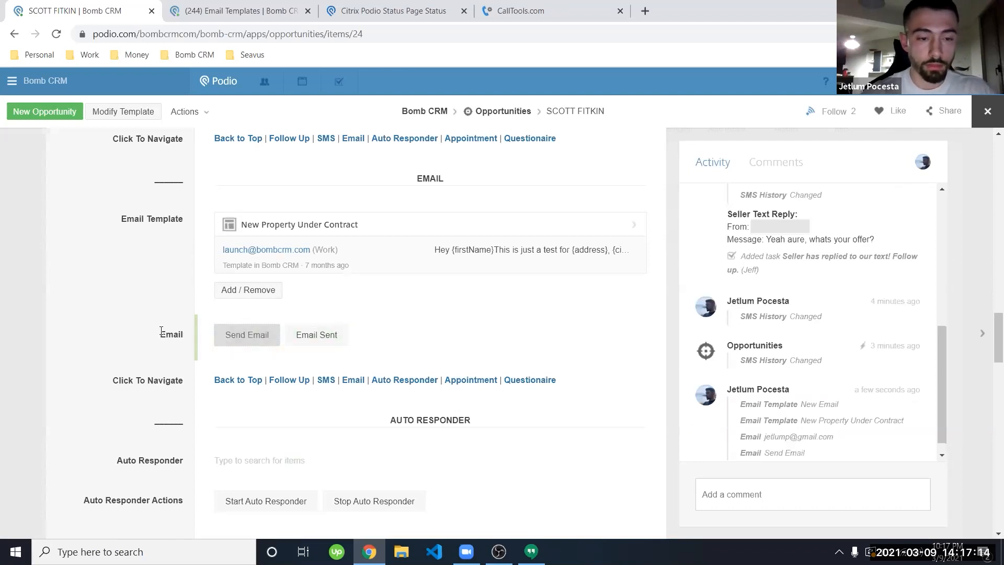
Step: Confirm 'Email Sent to Seller' in the activity feed and open a new browser tab
scroll(812, 363, "down", 1)
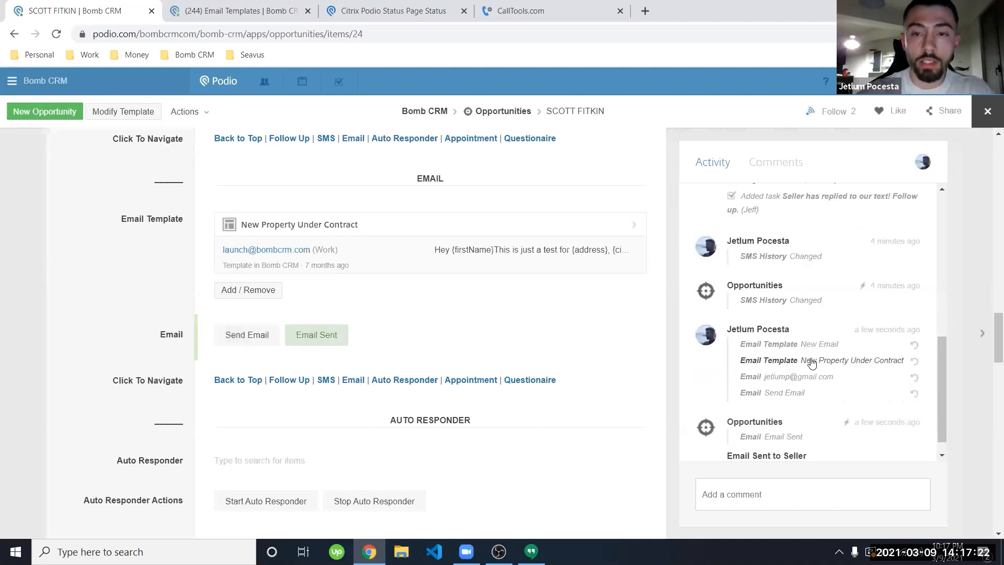
scroll(812, 364, "down", 1)
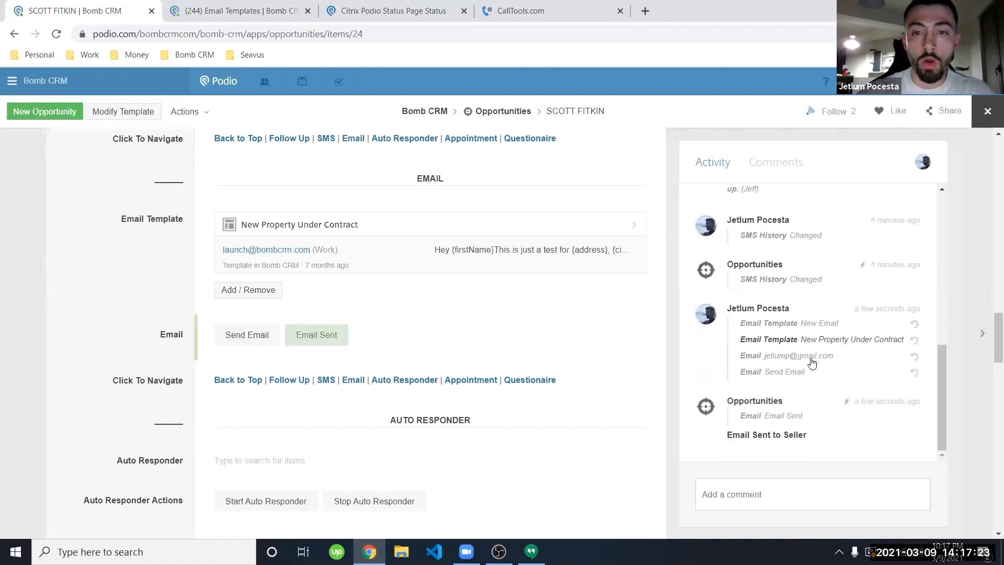
left_click(645, 11)
Step: Load gmail.com in the new tab, glancing back at the seller's record before viewing Gmail
type("gmail")
key("Return")
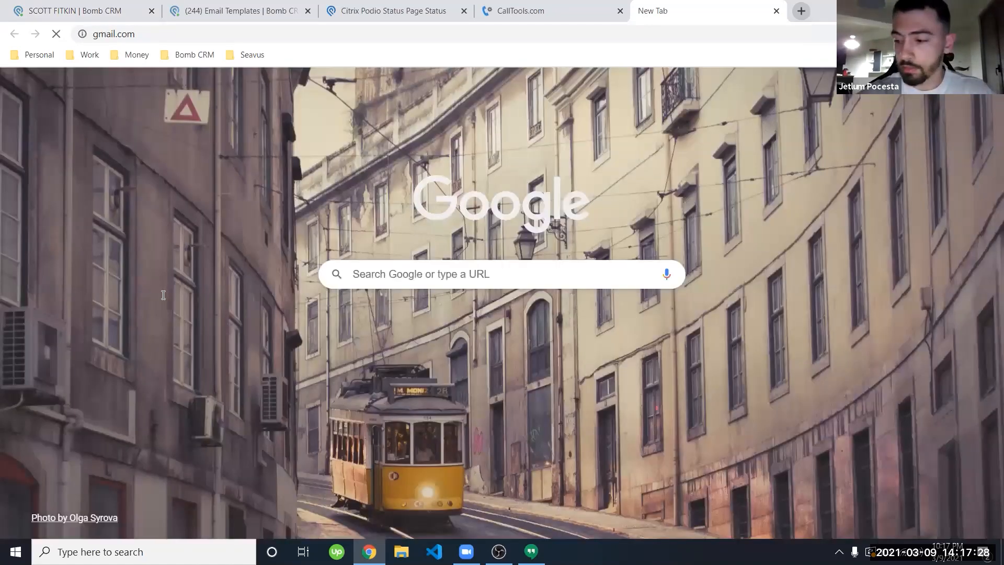
left_click(98, 7)
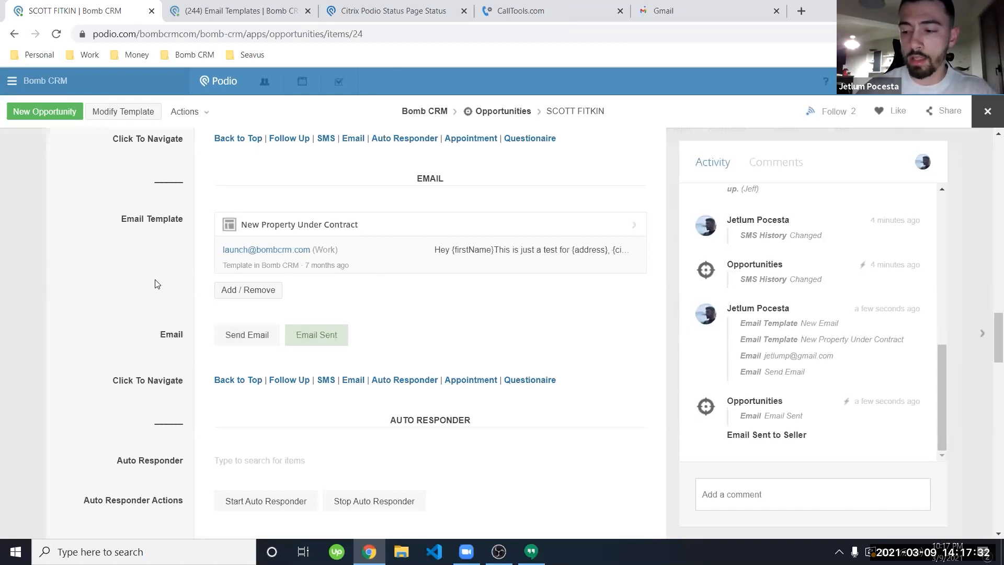
left_click(727, 5)
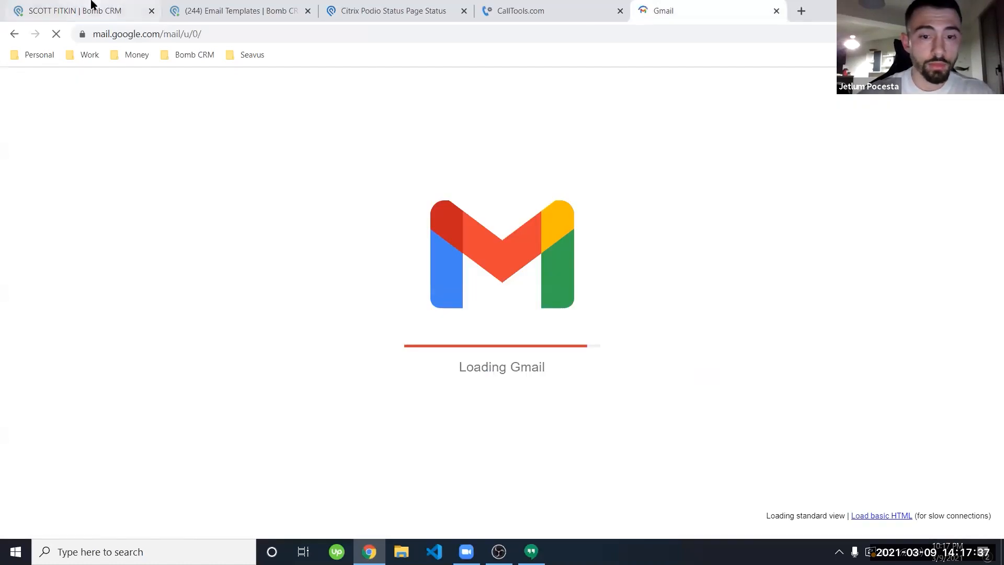
Step: Return to the seller's opportunity record and bring its Email, Auto Responder and Appointment sections into view
left_click(90, 6)
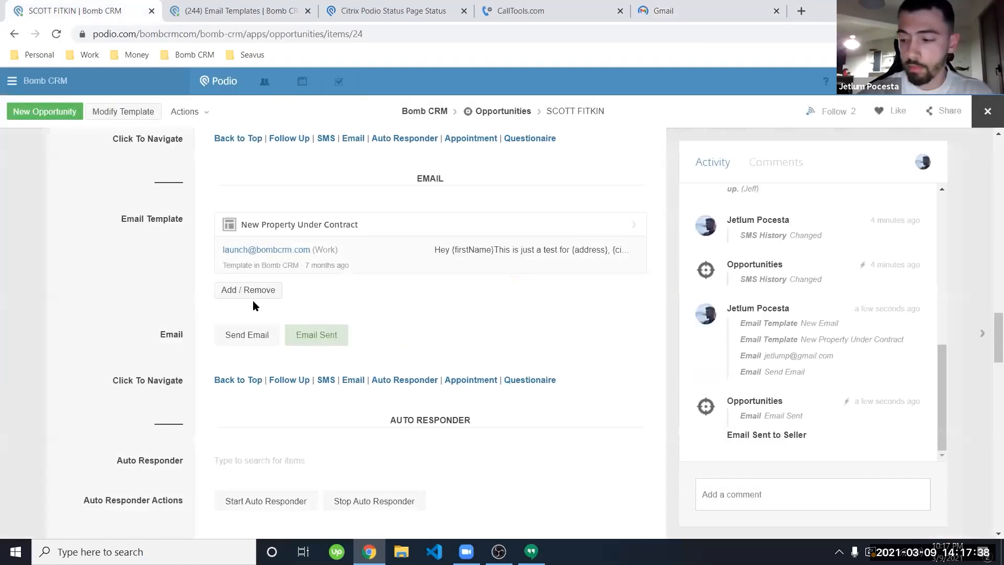
scroll(167, 369, "down", 3)
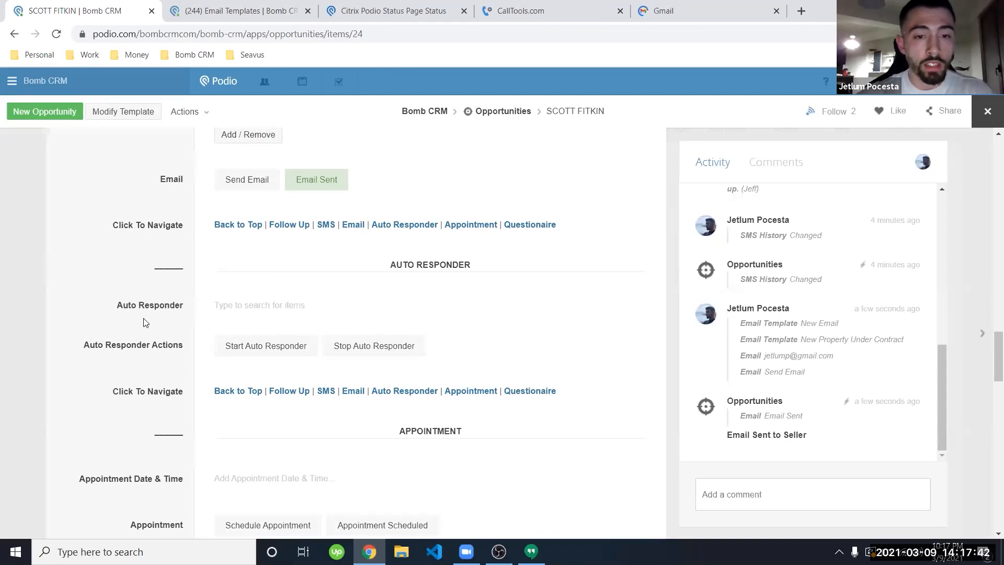
scroll(145, 322, "down", 2)
scroll(145, 322, "down", 1)
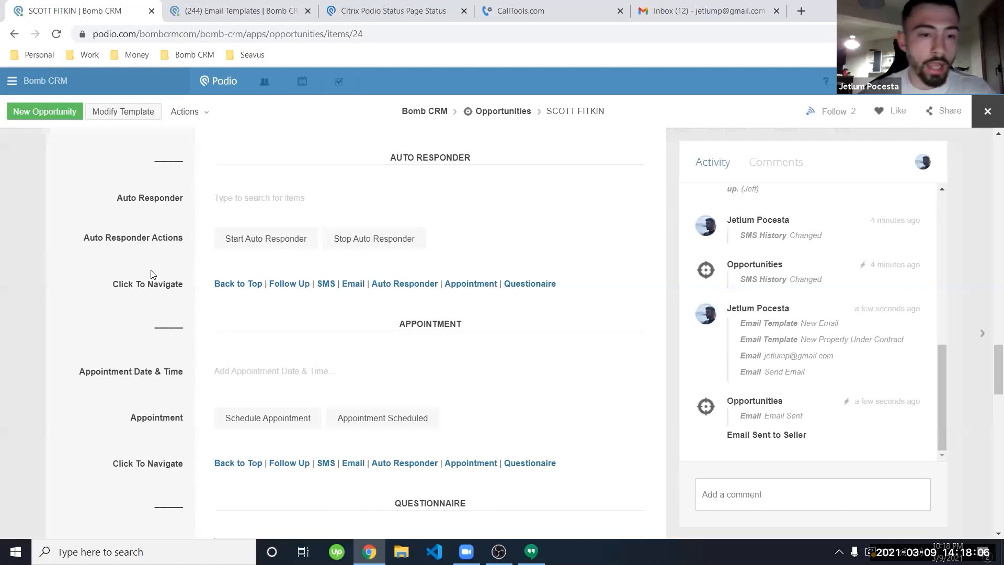
Step: Open Auto Responder Templates, check the record's Auto Responder options, and open the template 'Name'
left_click(211, 10)
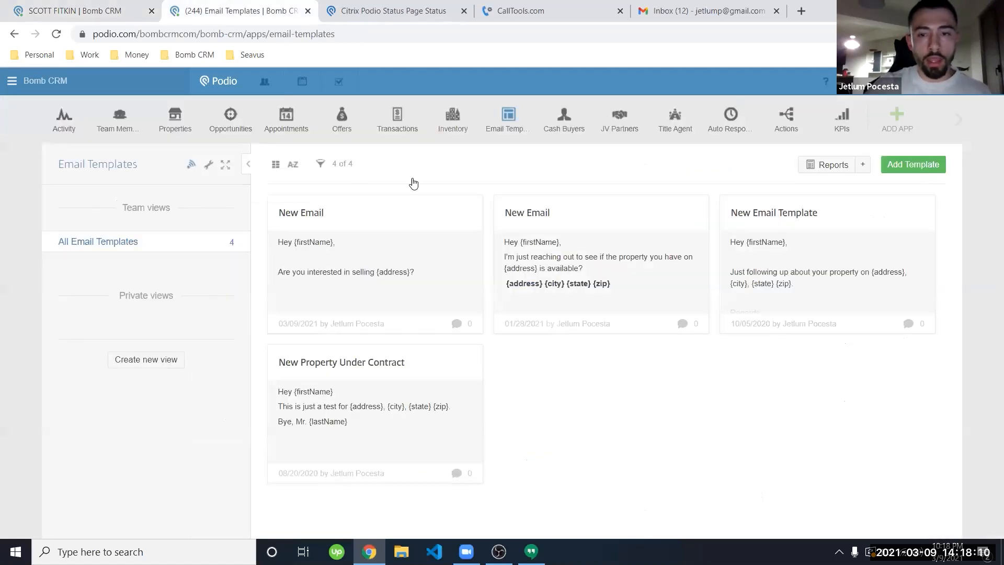
left_click(731, 120)
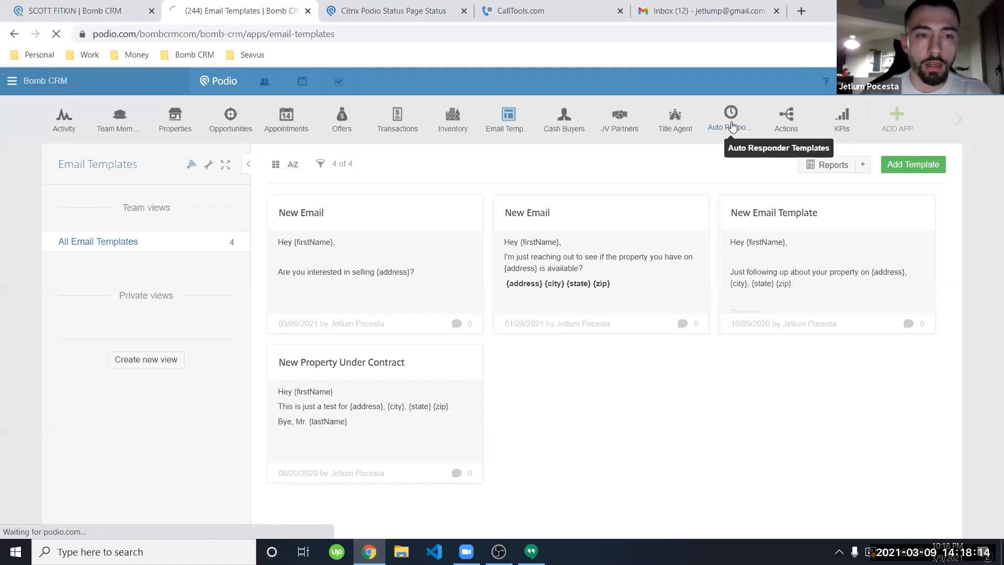
left_click(76, 8)
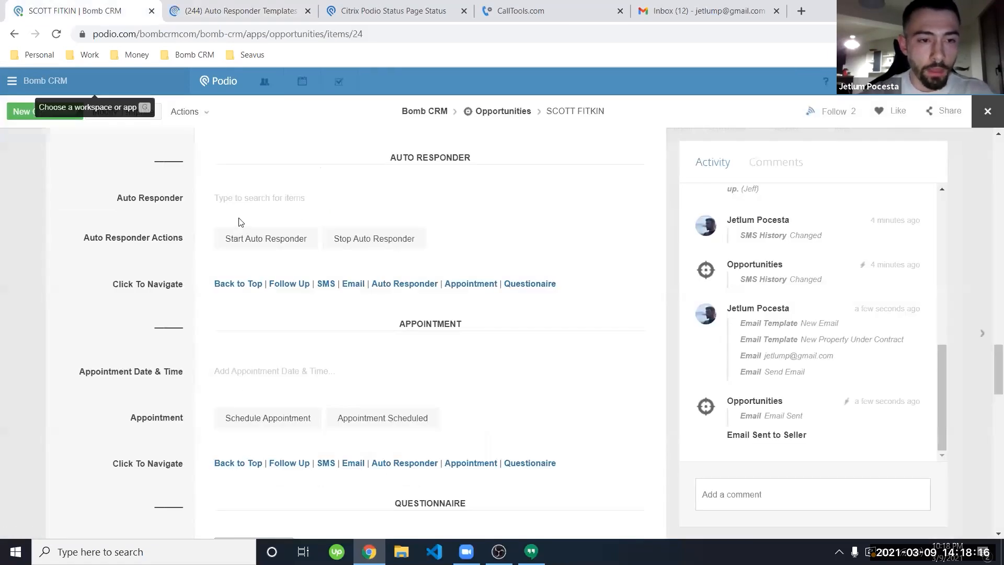
left_click(240, 201)
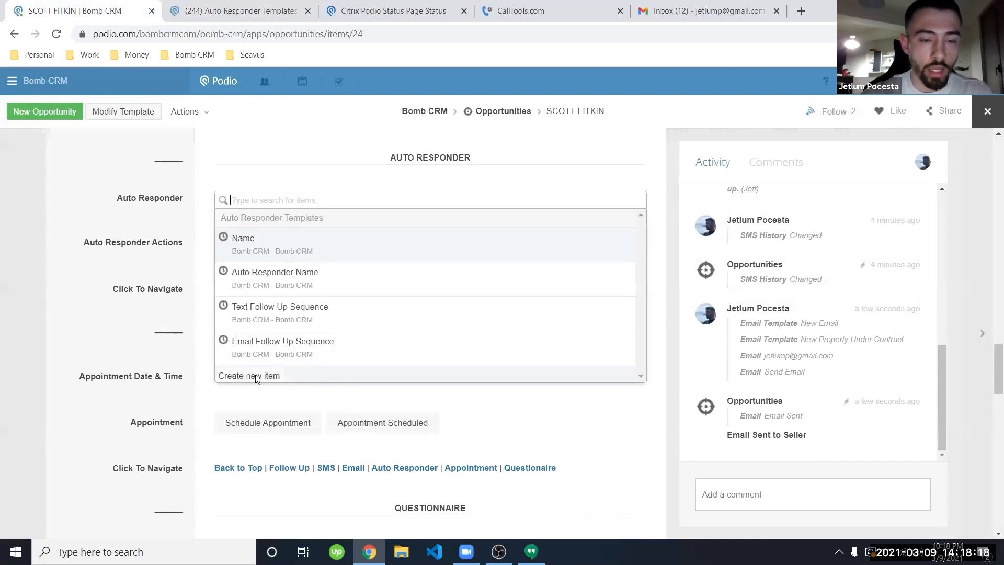
left_click(157, 297)
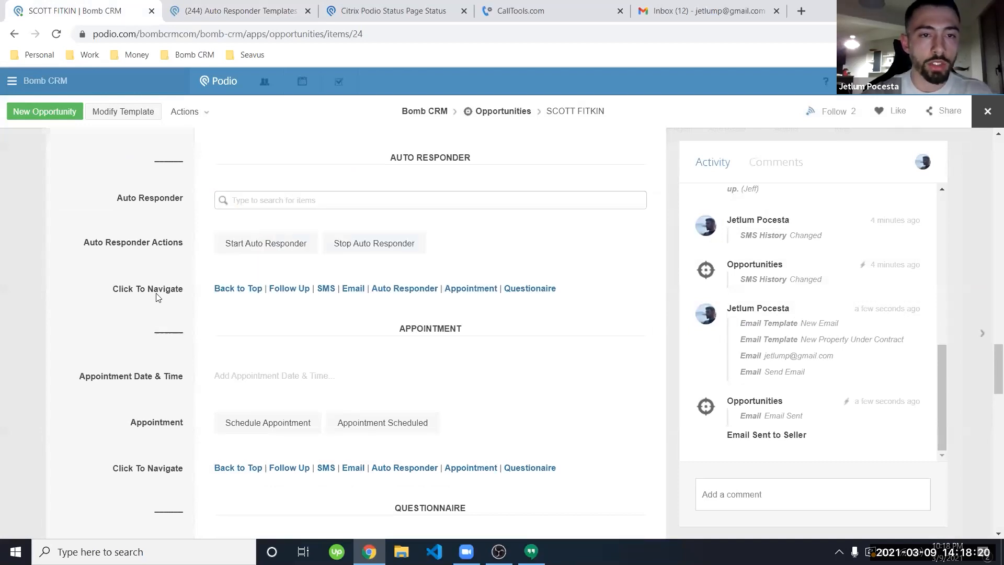
left_click(253, 6)
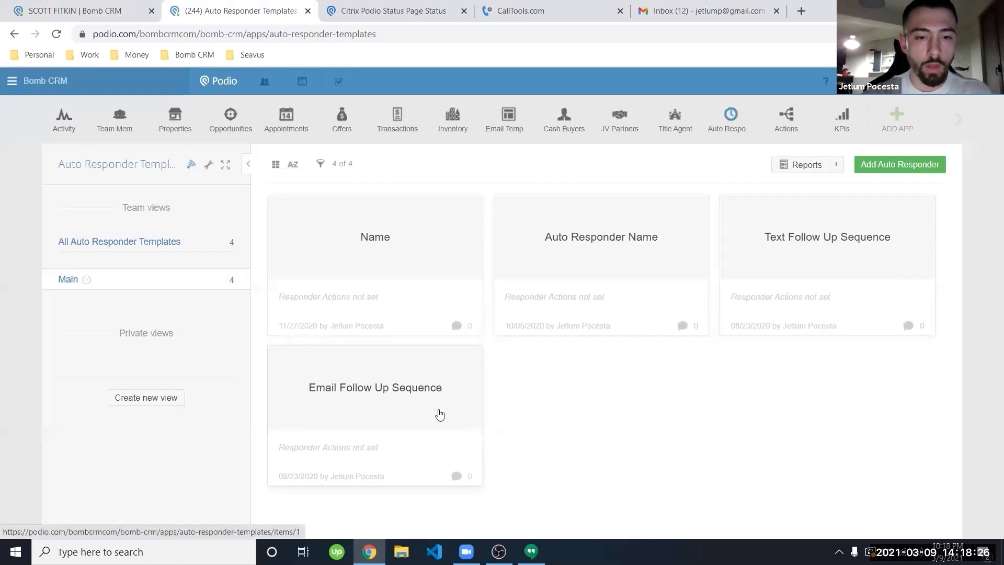
left_click(388, 266)
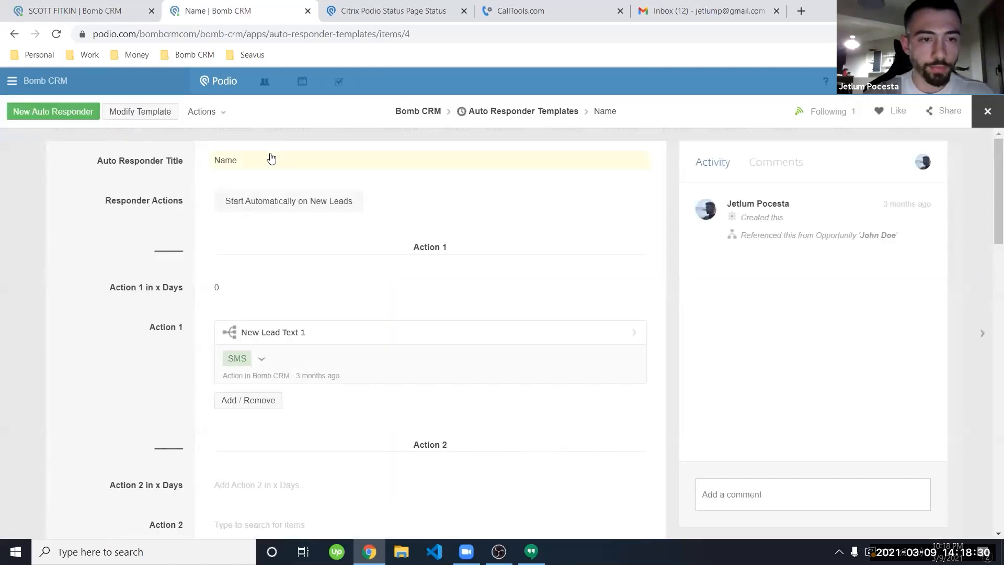
Step: Retitle the template 'Name' to 'New Auto Follow Up' and open its New Lead Text 1 action
left_click(250, 165)
type("Ne")
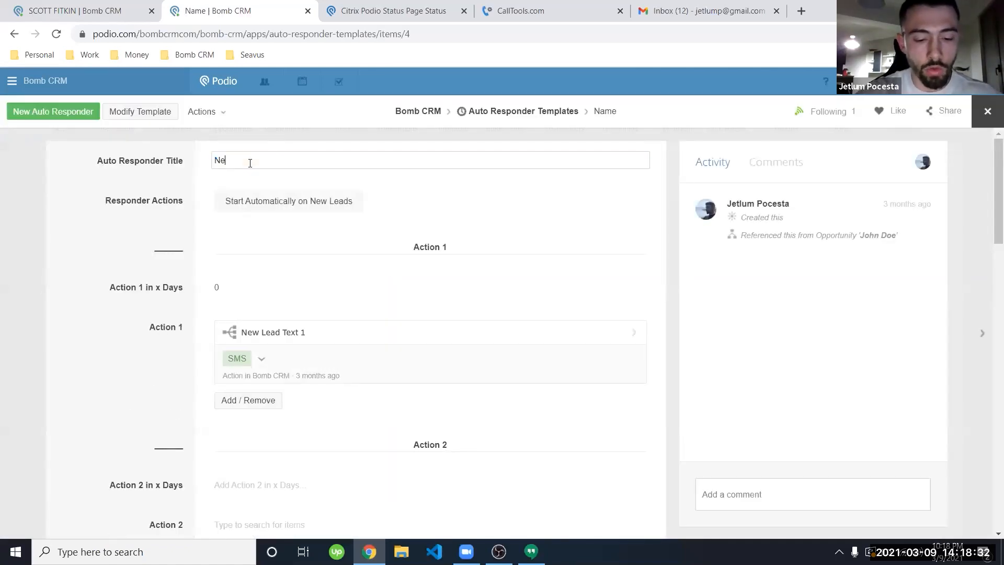
type("w Auto FOllow")
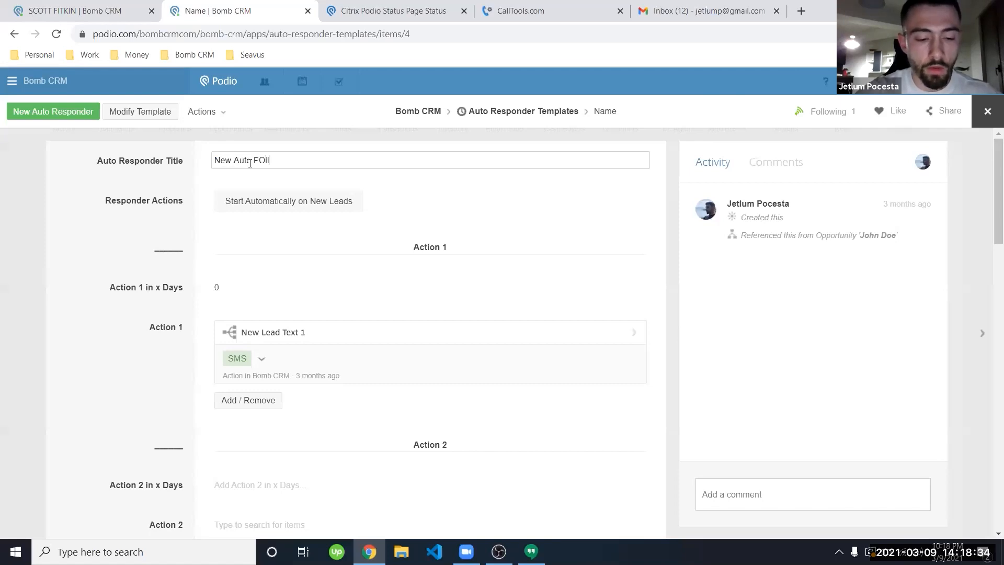
key("BackSpace")
key("BackSpace")
key("BackSpace")
key("BackSpace")
key("BackSpace")
type("ollow Up")
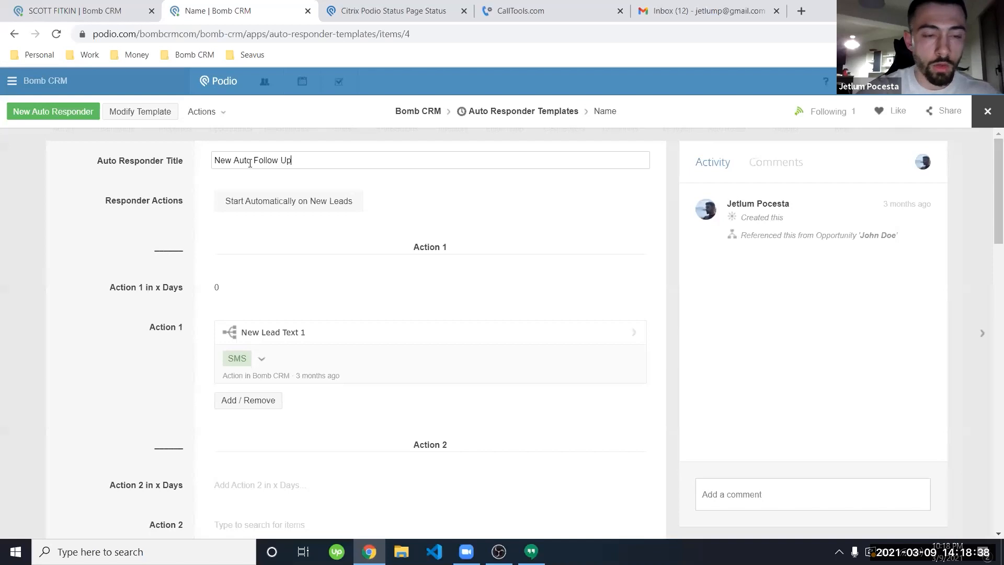
left_click(181, 198)
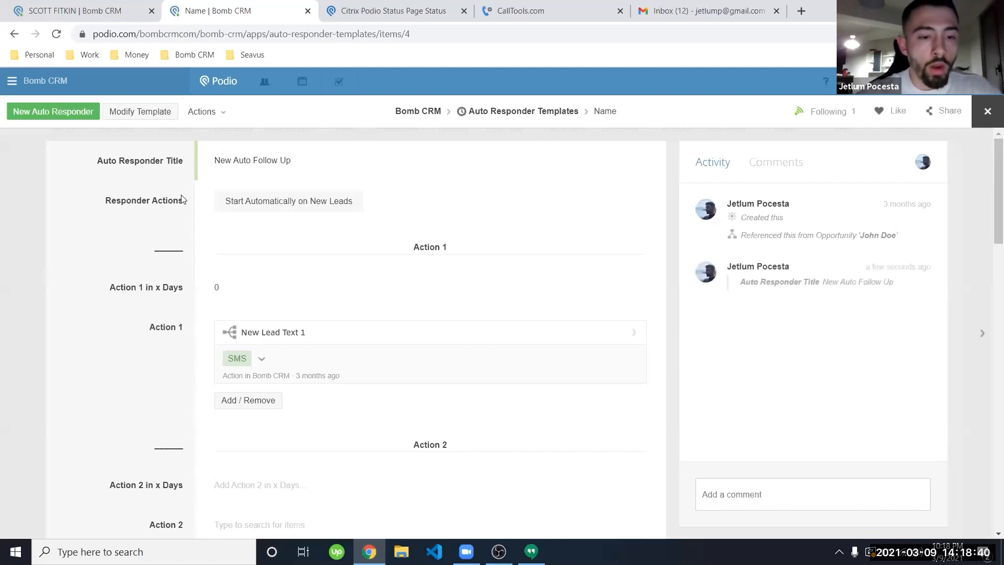
scroll(182, 199, "down", 2)
scroll(182, 199, "up", 2)
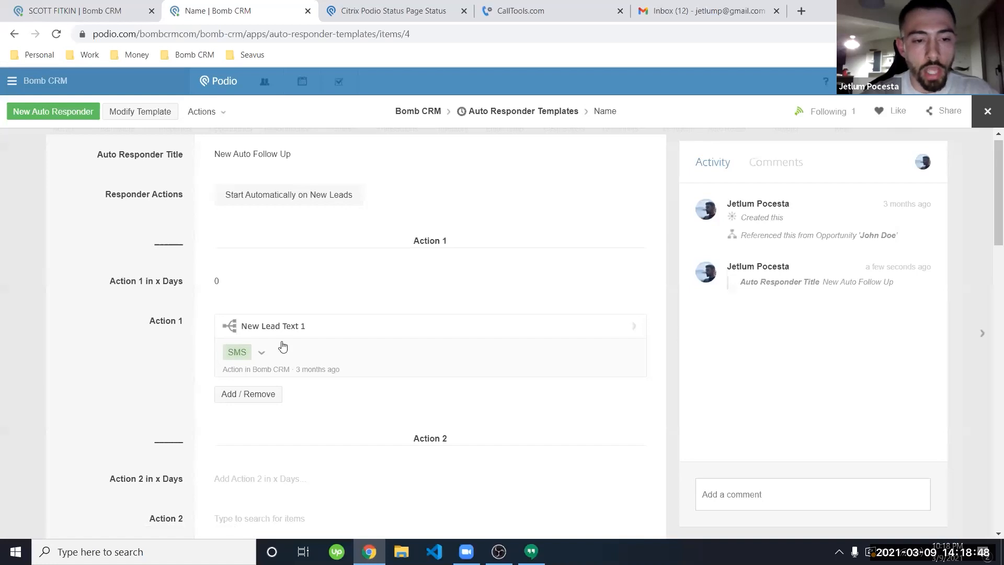
left_click(336, 331)
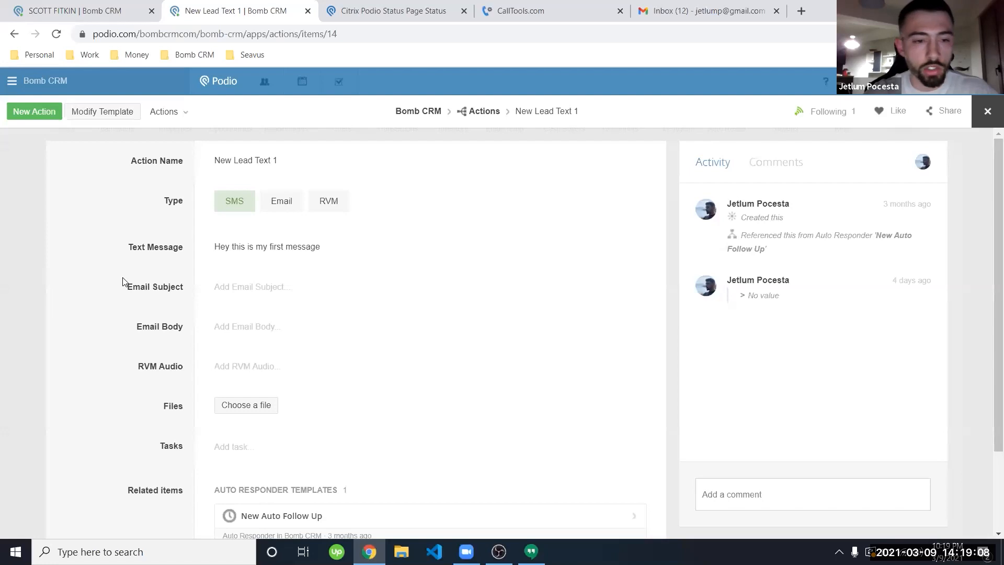
left_click(241, 369)
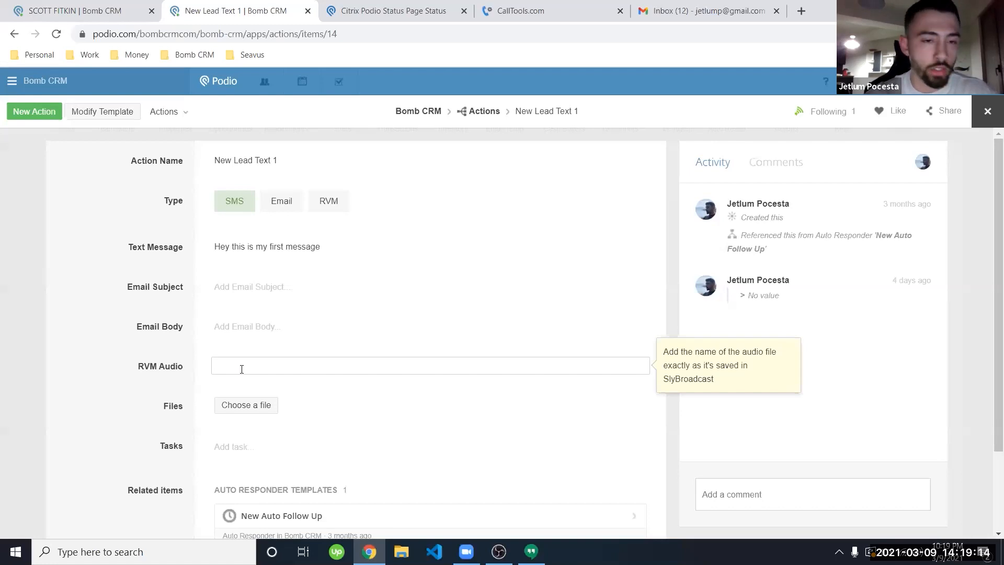
left_click(162, 258)
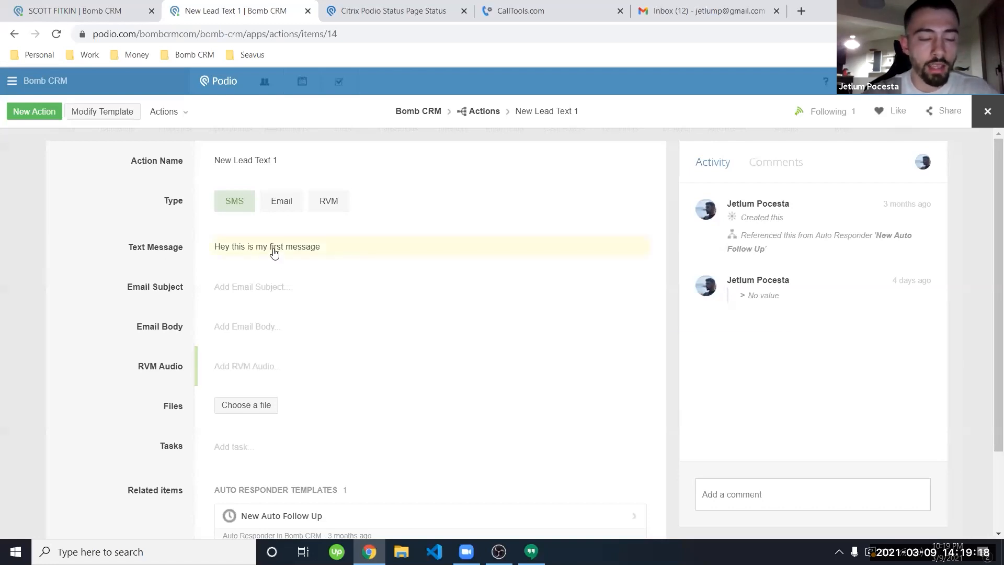
left_click(13, 33)
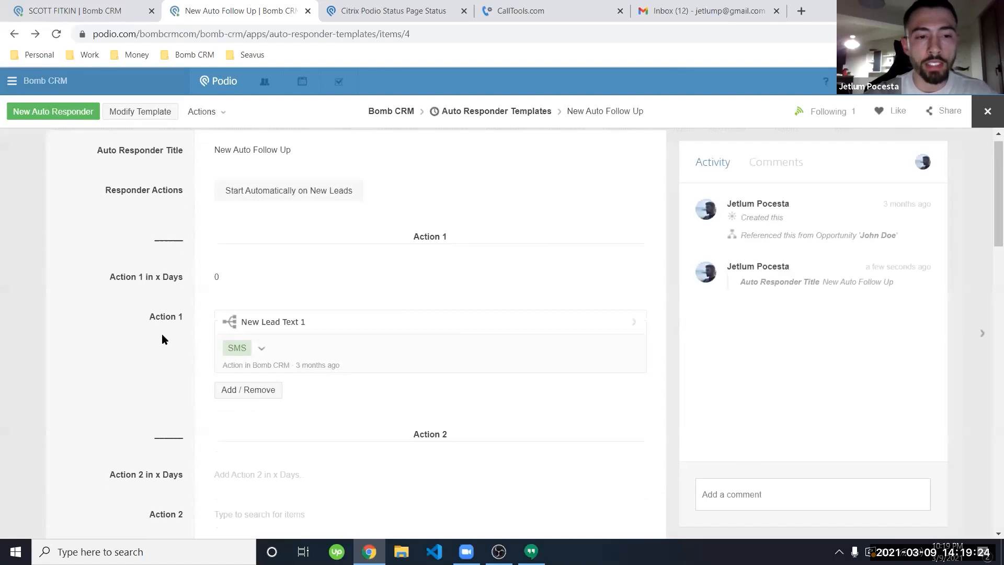
left_click(225, 279)
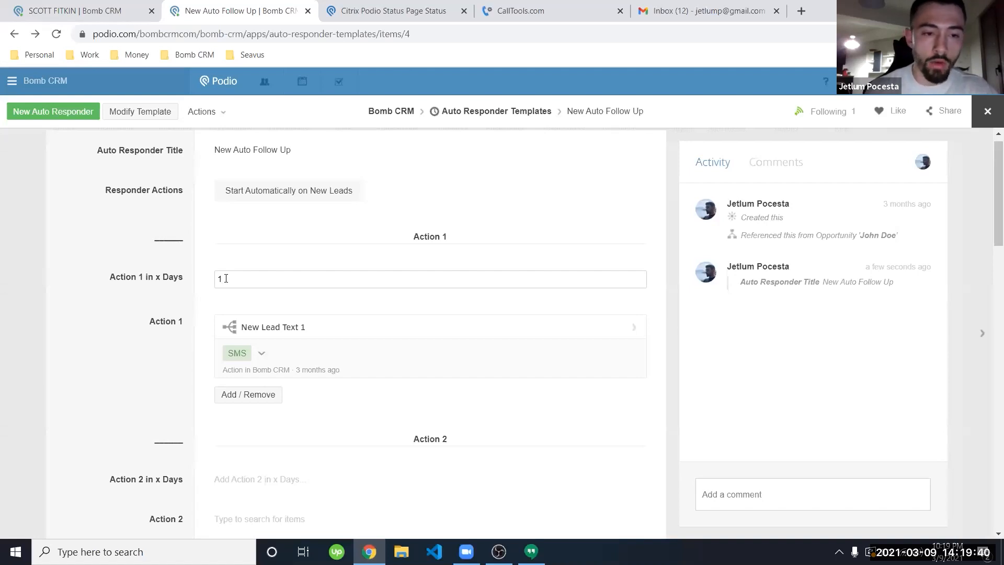
type("0")
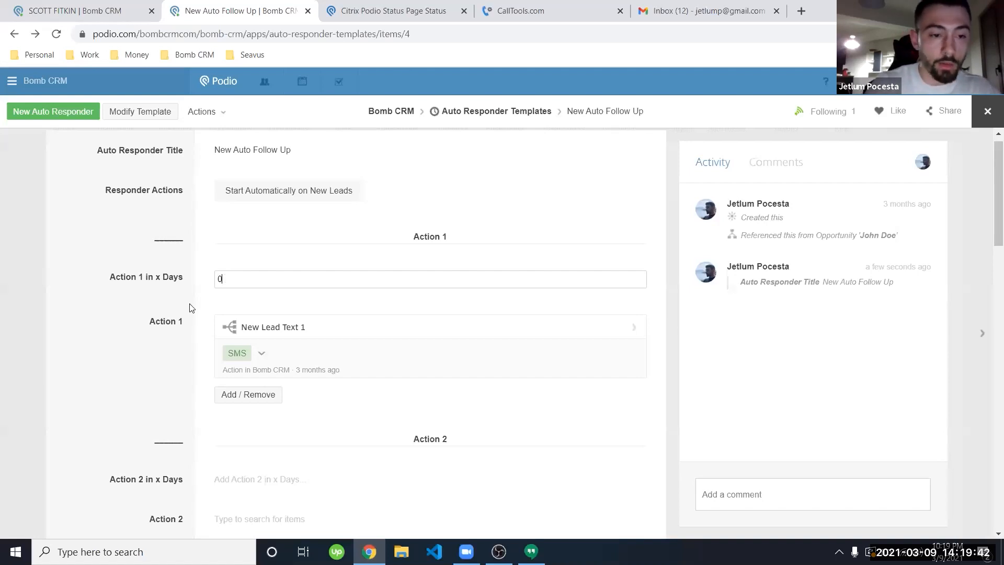
left_click(162, 325)
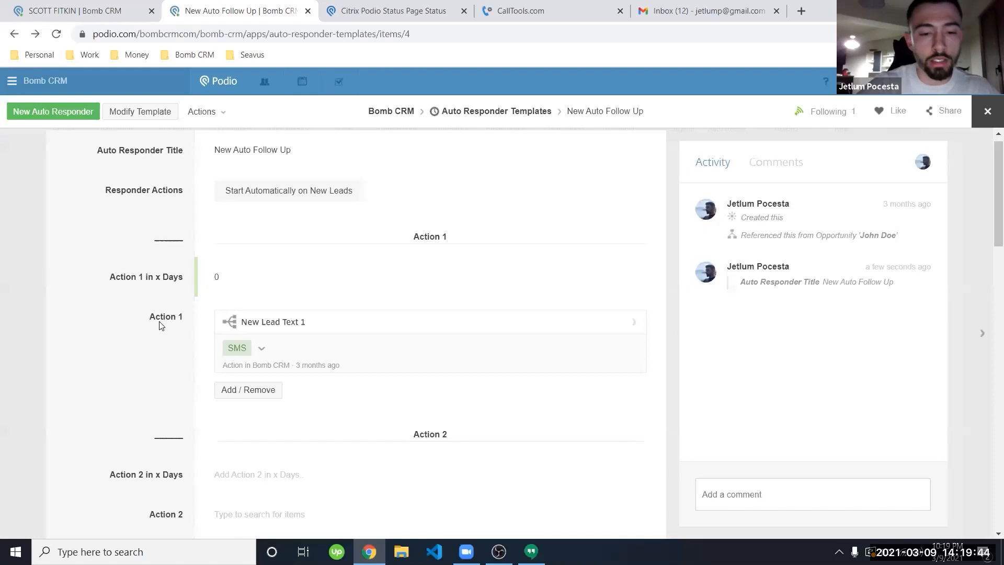
scroll(161, 325, "down", 20)
scroll(161, 326, "up", 18)
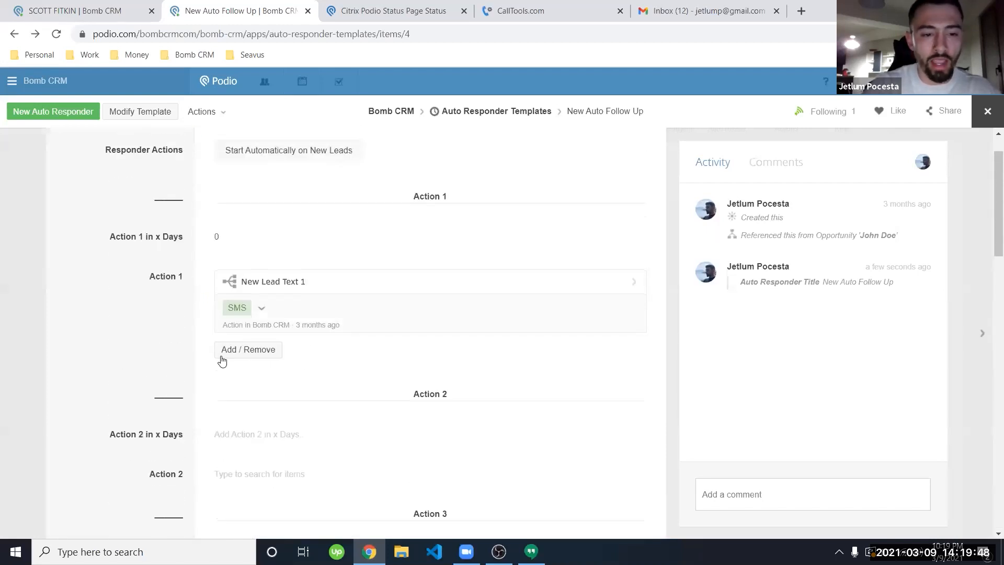
left_click(243, 355)
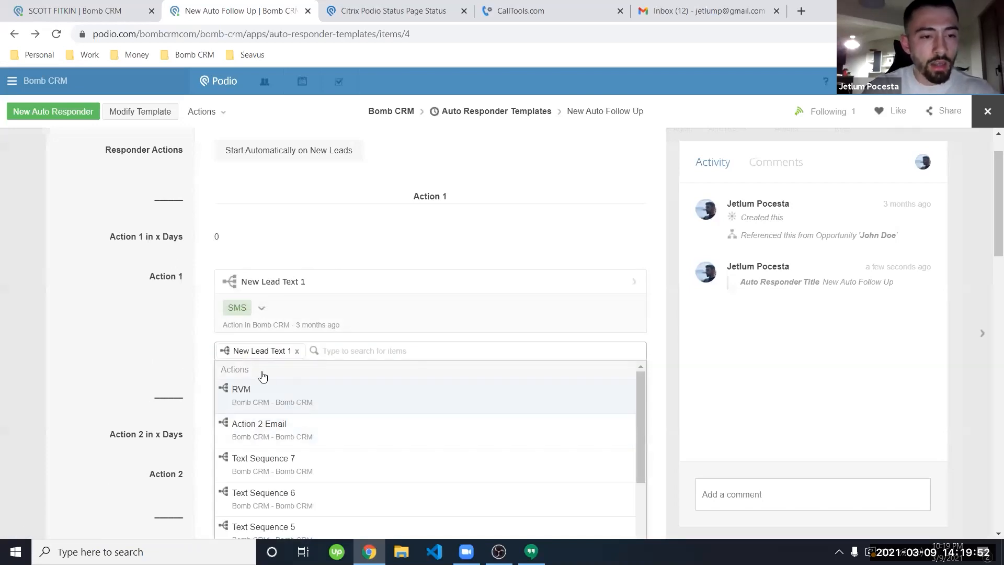
left_click(287, 429)
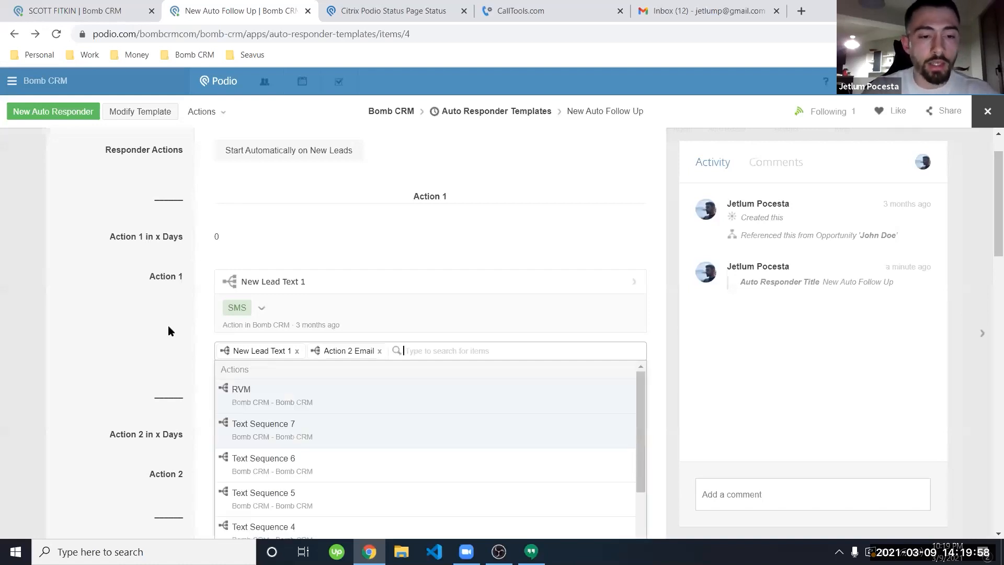
left_click(137, 303)
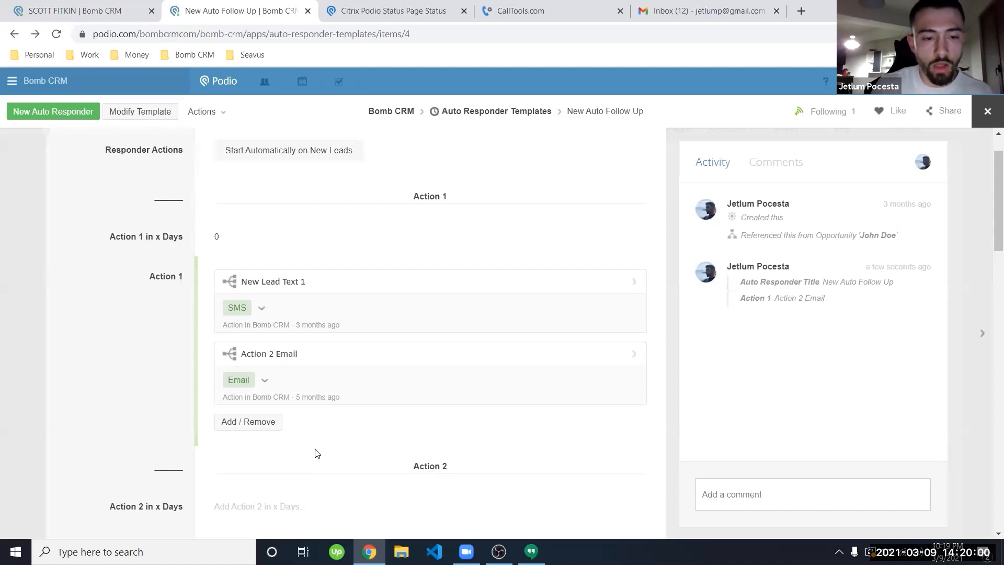
left_click(259, 422)
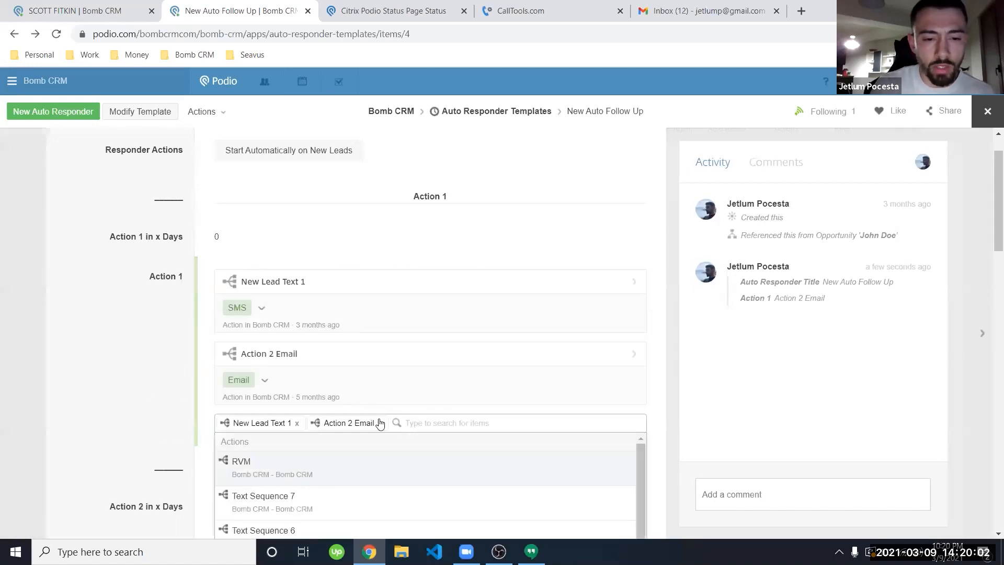
key("BackSpace")
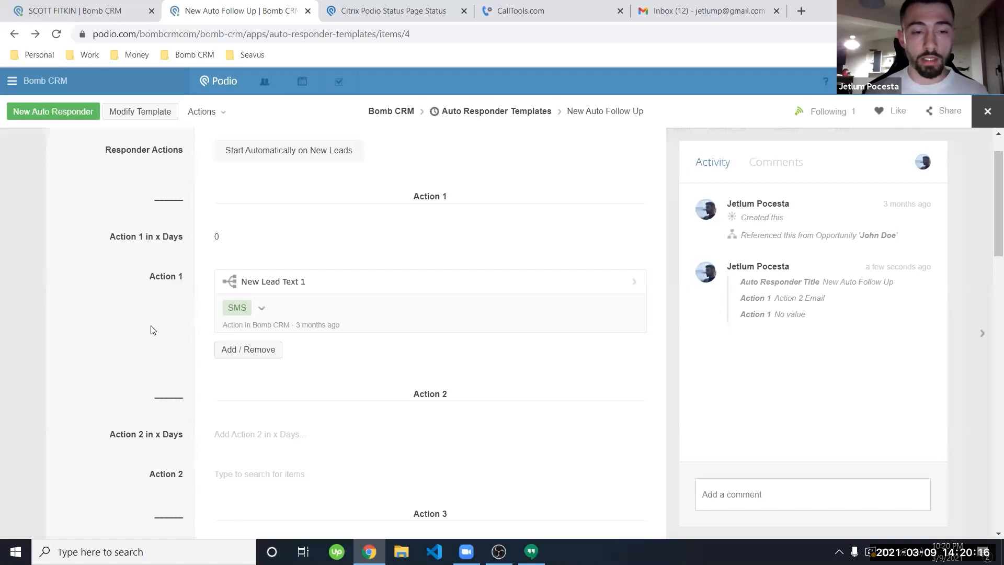
scroll(151, 330, "up", 1)
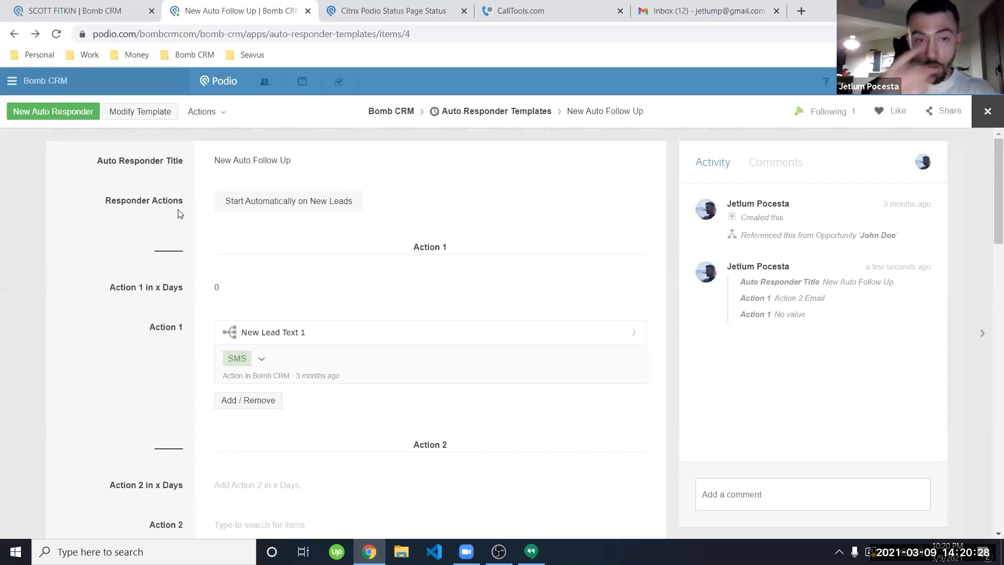
left_click(270, 207)
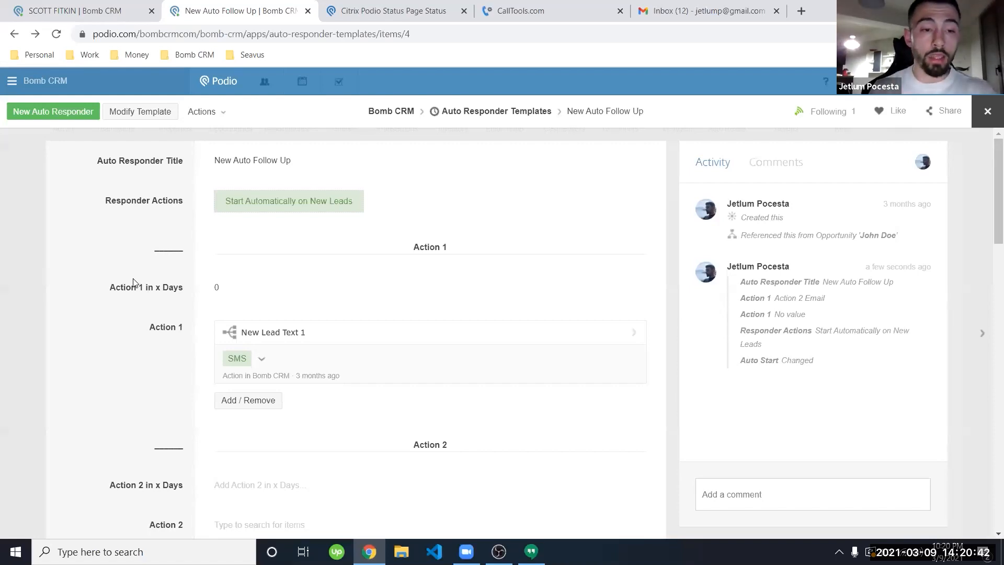
left_click(260, 201)
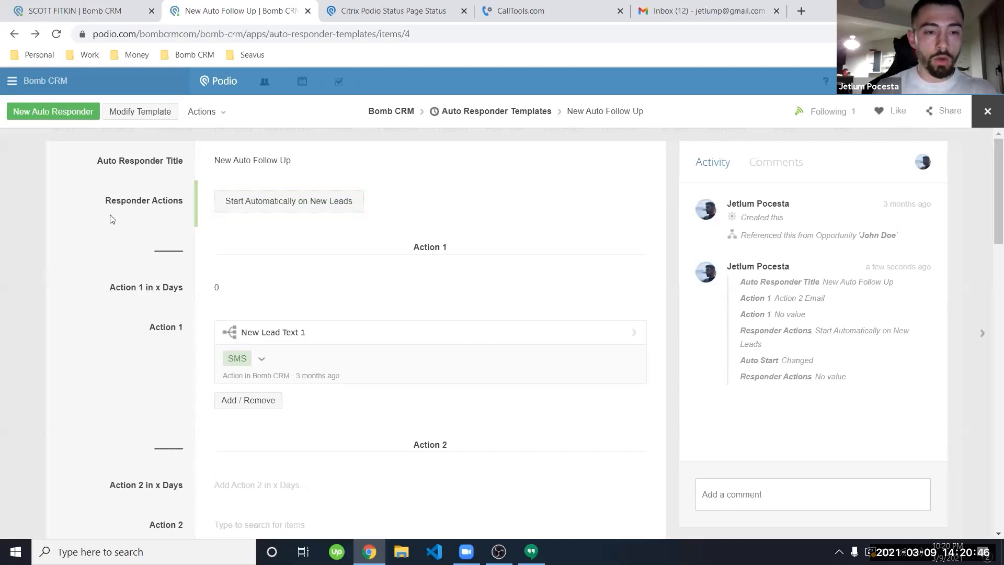
Step: Attach New Auto Follow Up to the seller's opportunity, start it, and reload to see Action 1 sent
left_click(114, 4)
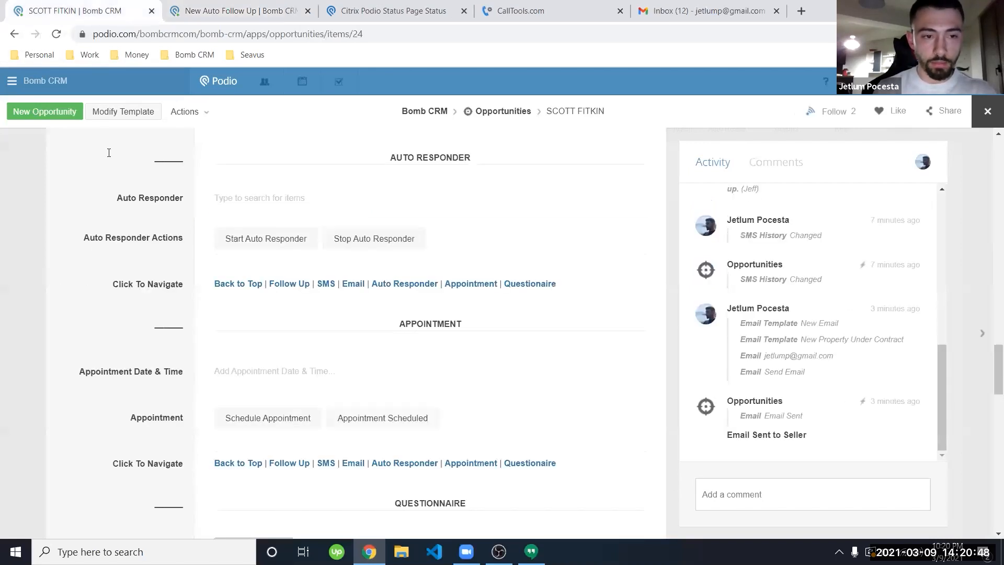
left_click(242, 201)
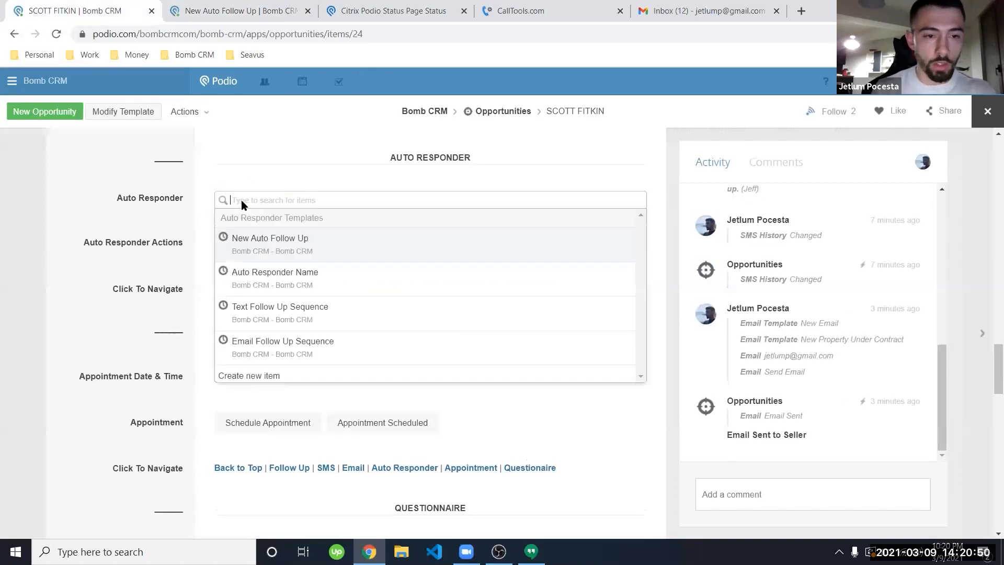
left_click(283, 238)
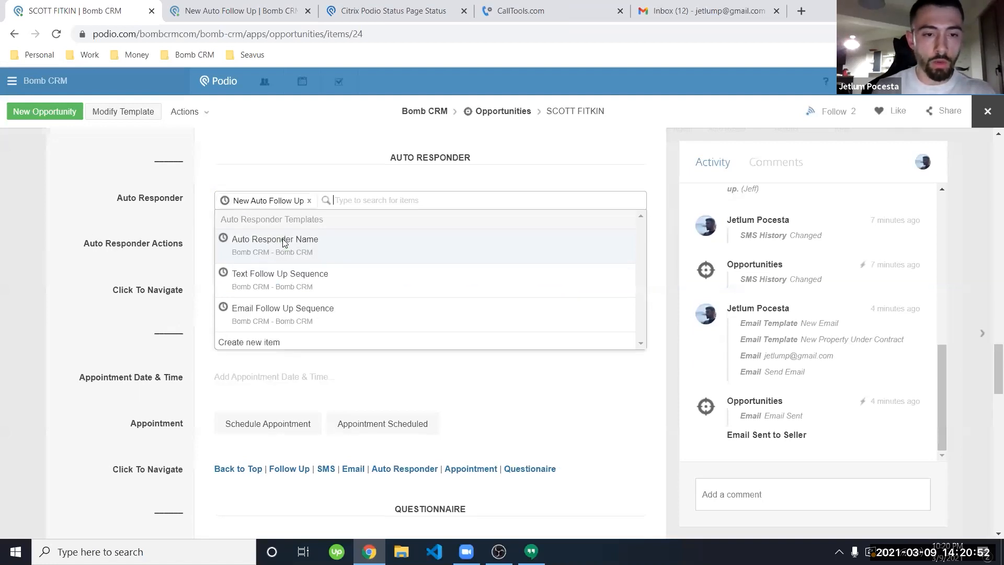
left_click(153, 210)
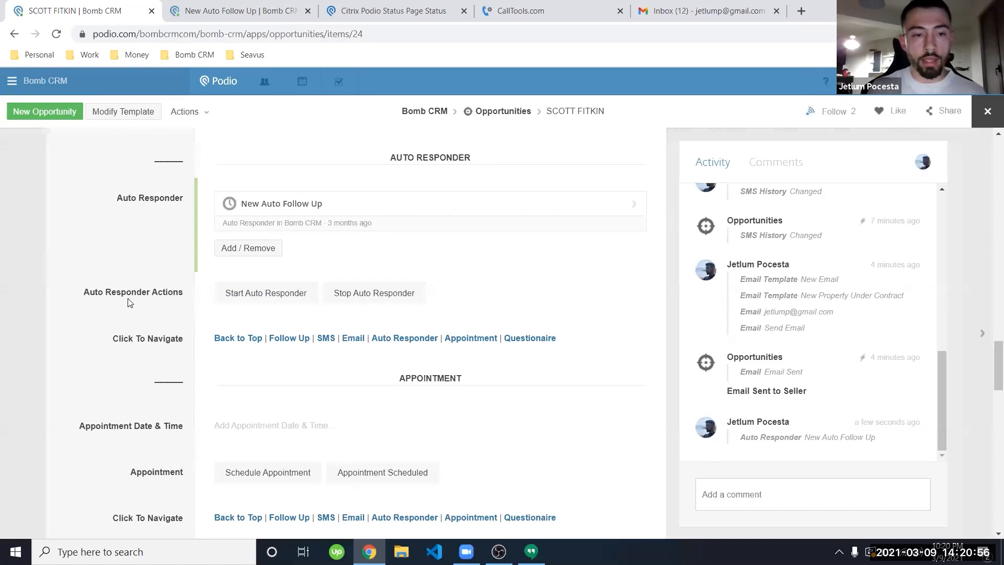
left_click(257, 293)
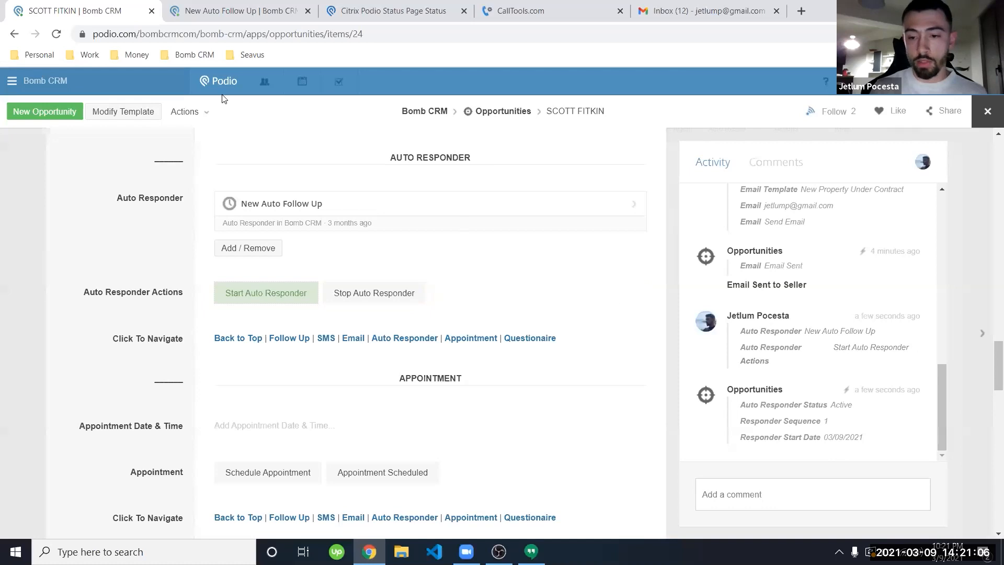
left_click(63, 35)
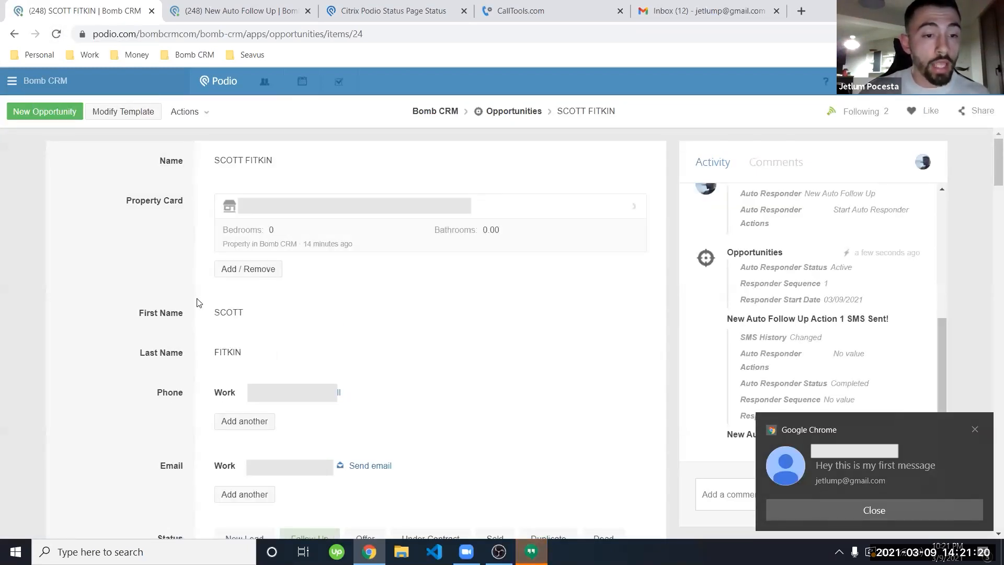
Step: Scroll to the Auto Responder section (Active, sequence 1, 9 March 2021) and dismiss the text notification
scroll(179, 209, "down", 3)
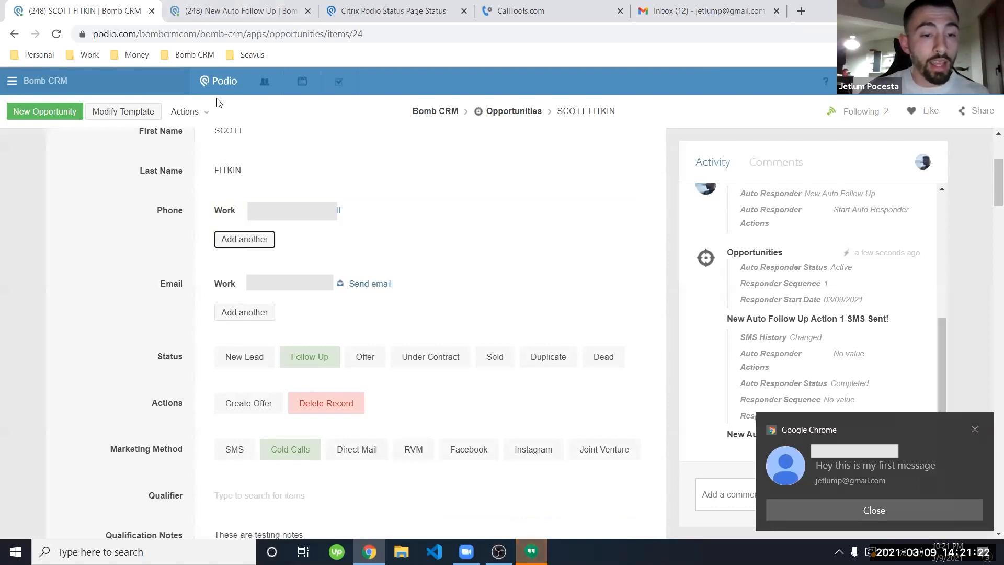
scroll(153, 215, "down", 15)
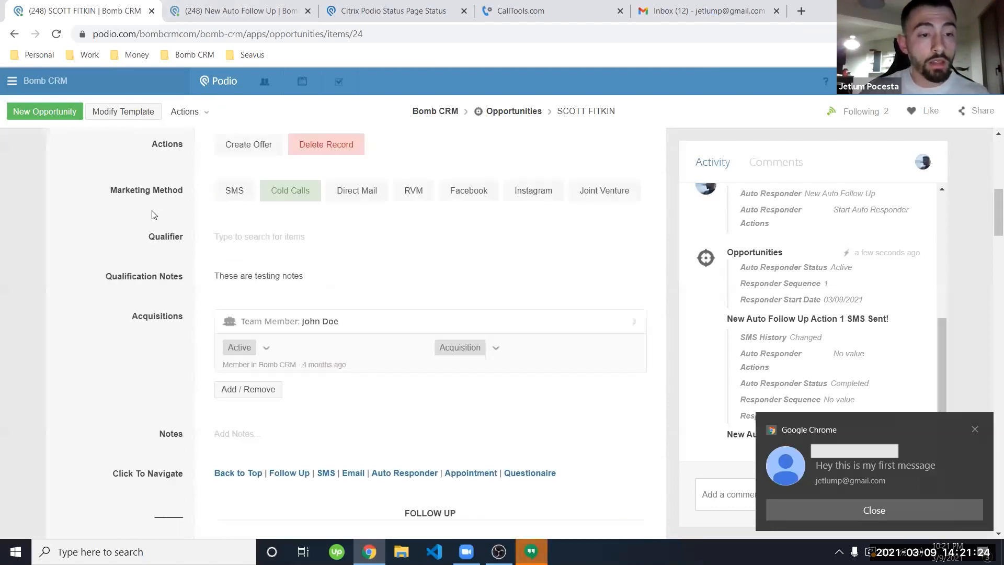
scroll(153, 214, "down", 12)
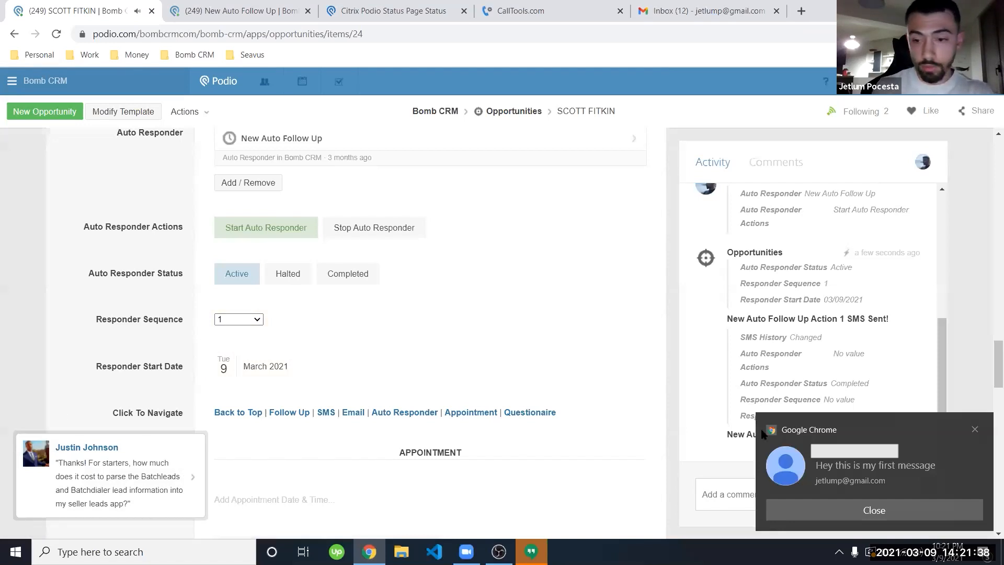
left_click(976, 434)
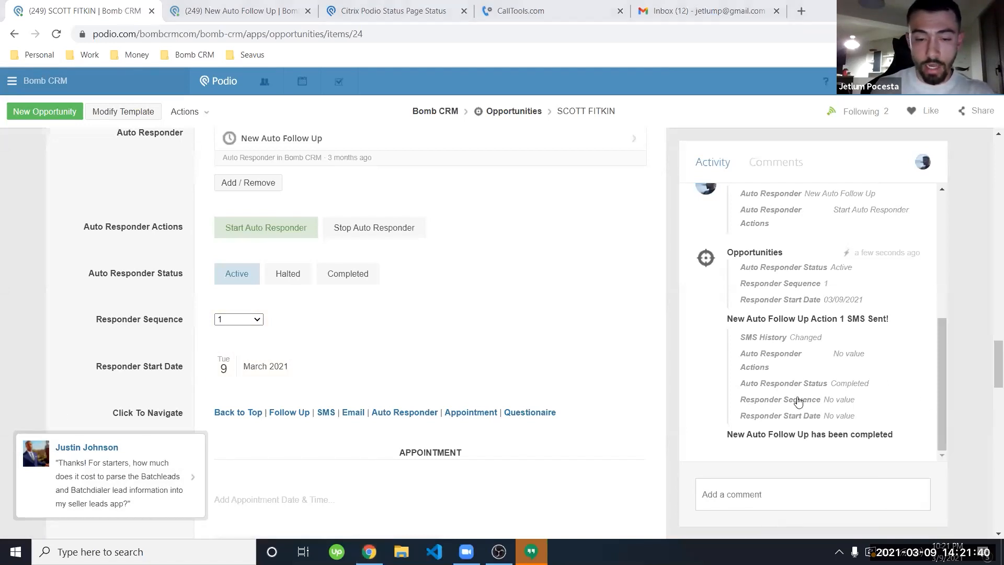
Step: Send the seller reply 'OKay cool. Stop messaging me' from Hangouts and return to Podio
left_click(532, 552)
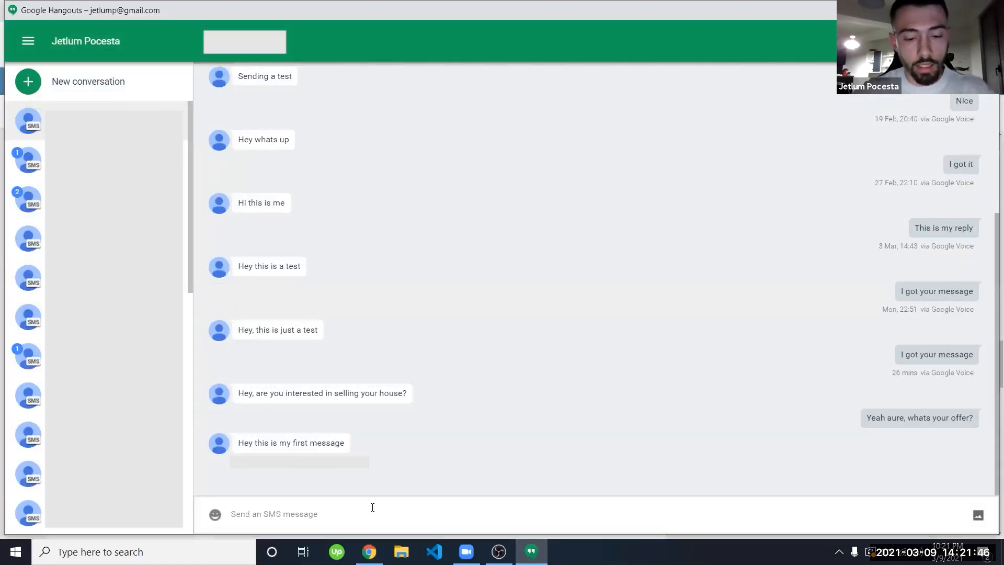
type("OKay cool")
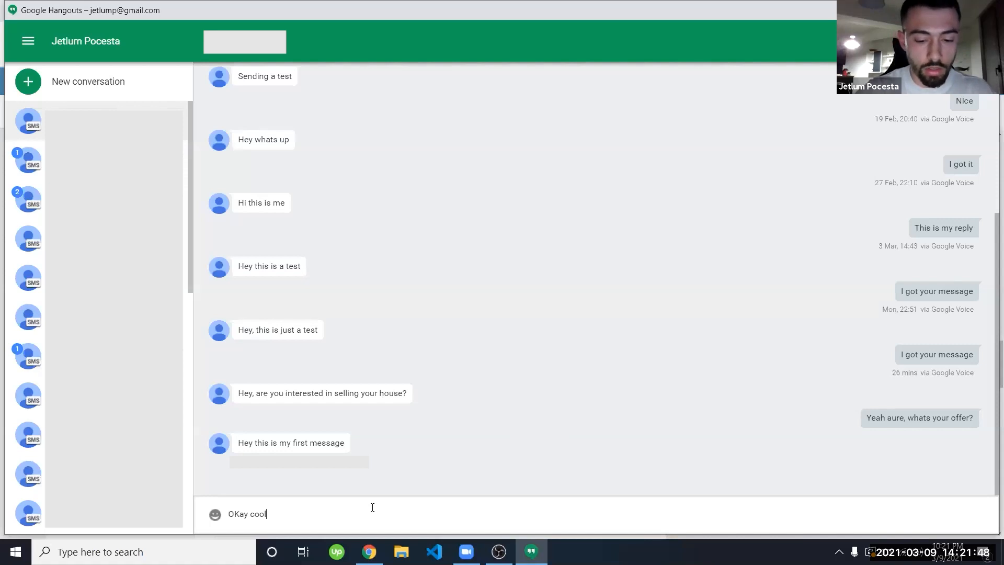
type(". Stop messaging me")
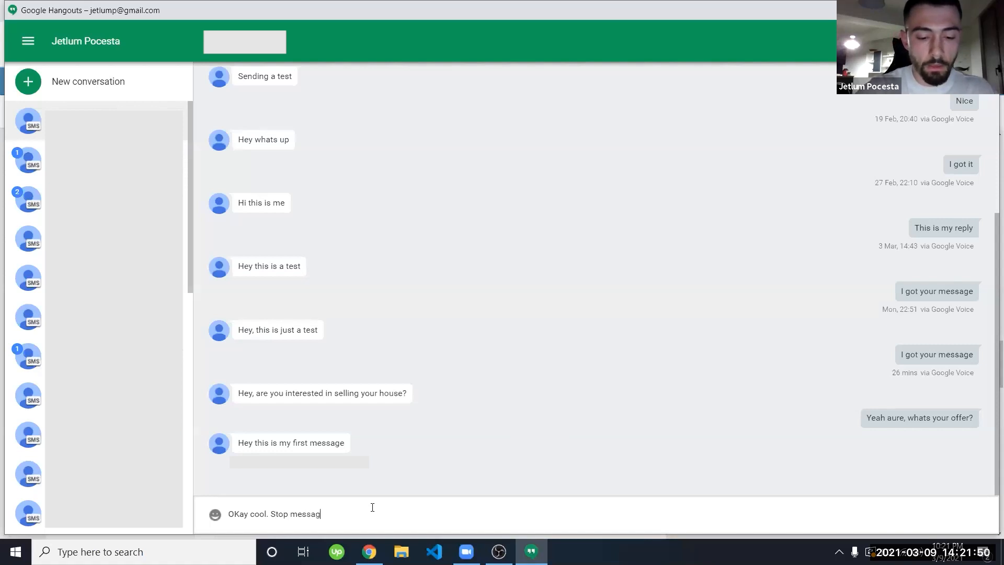
key("Return")
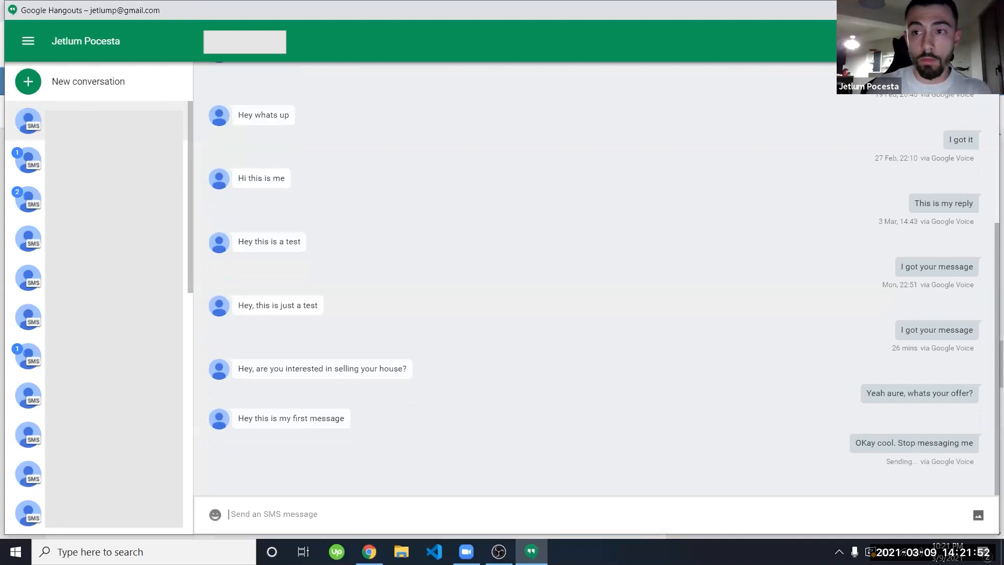
key("alt+Tab")
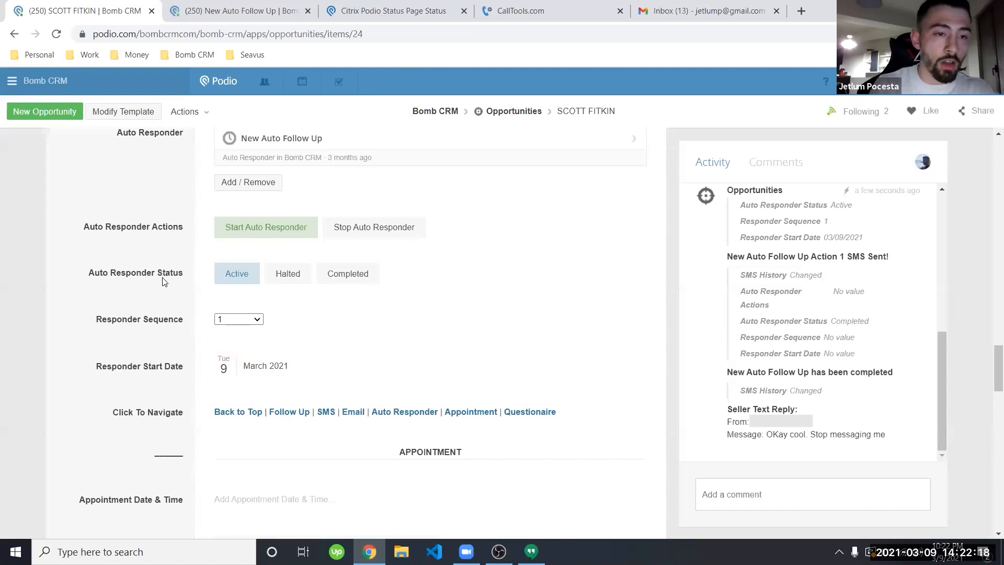
Step: Set Auto Responder Status to Halted and stop the record's auto responder
scroll(164, 282, "up", 1)
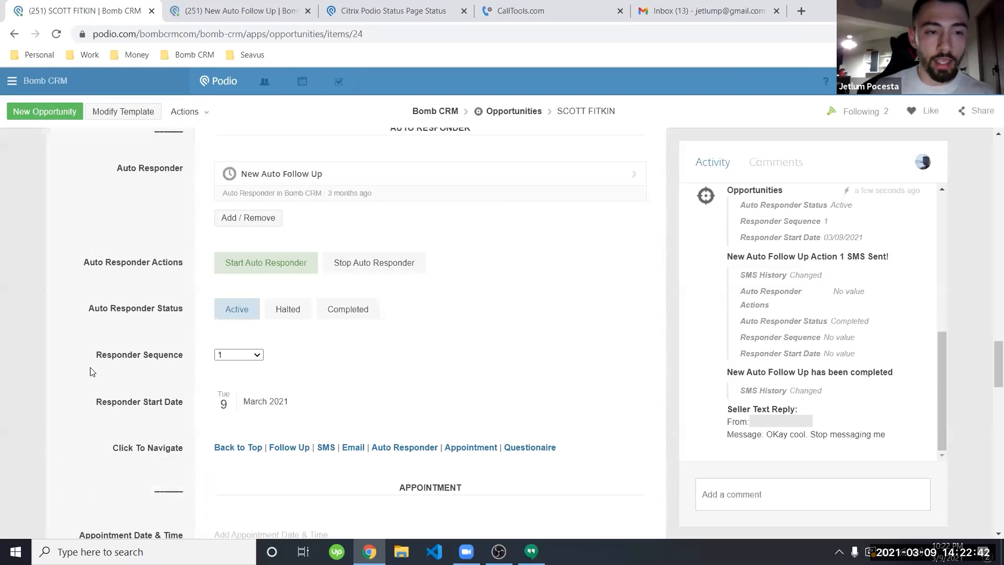
left_click(290, 313)
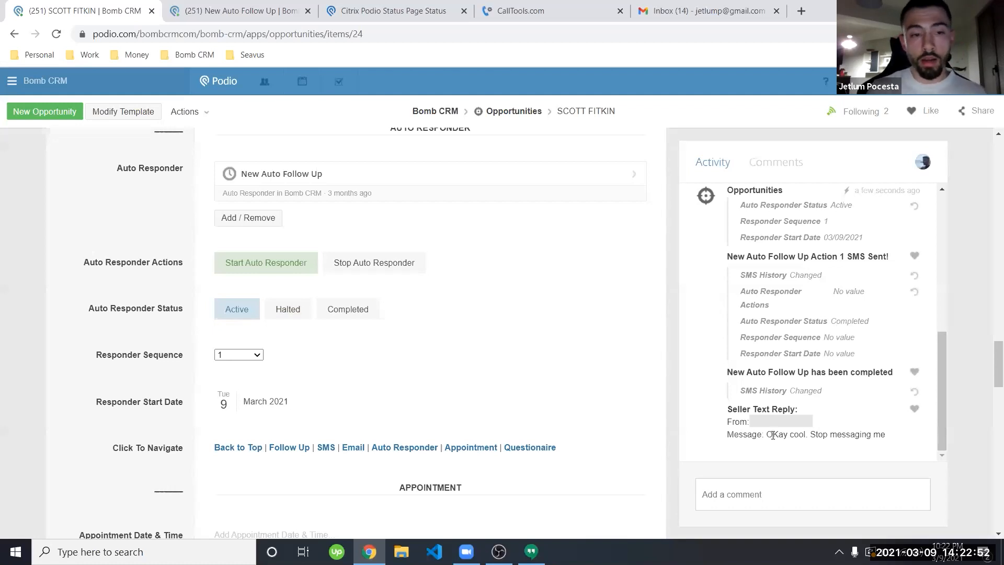
left_click(369, 263)
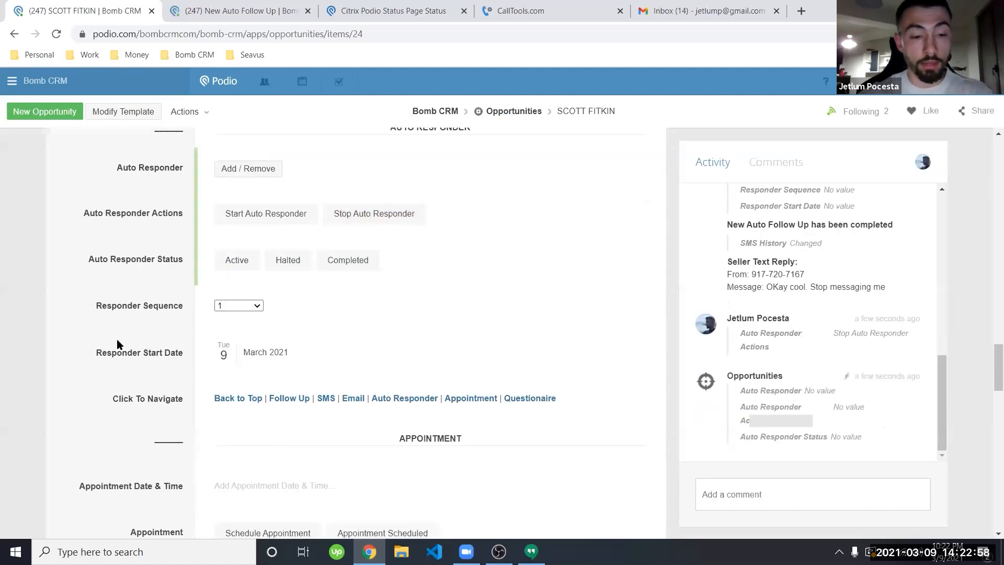
scroll(117, 339, "down", 5)
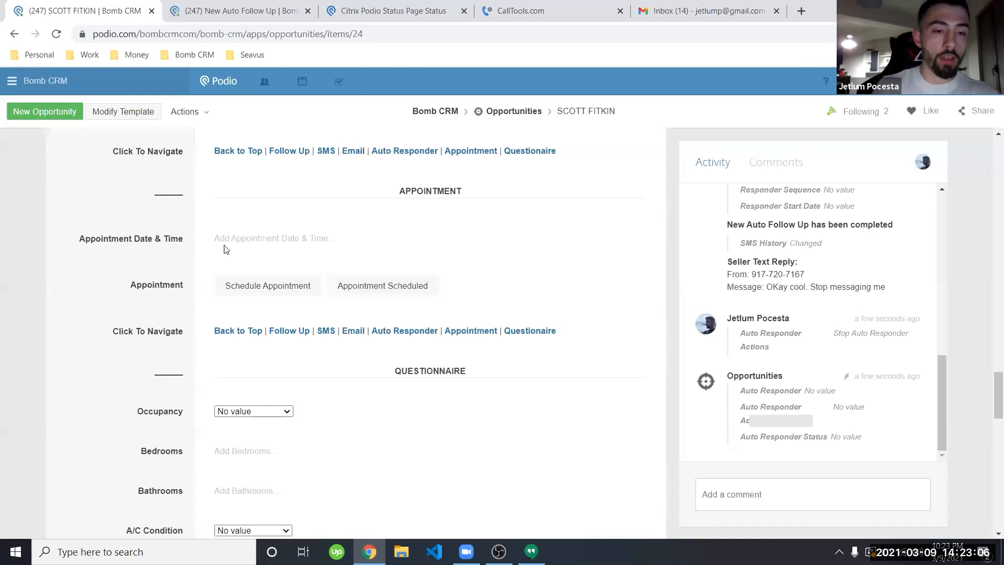
Step: Set Appointment Date & Time to Thursday 11 March 2021, 10:00 AM
left_click(259, 241)
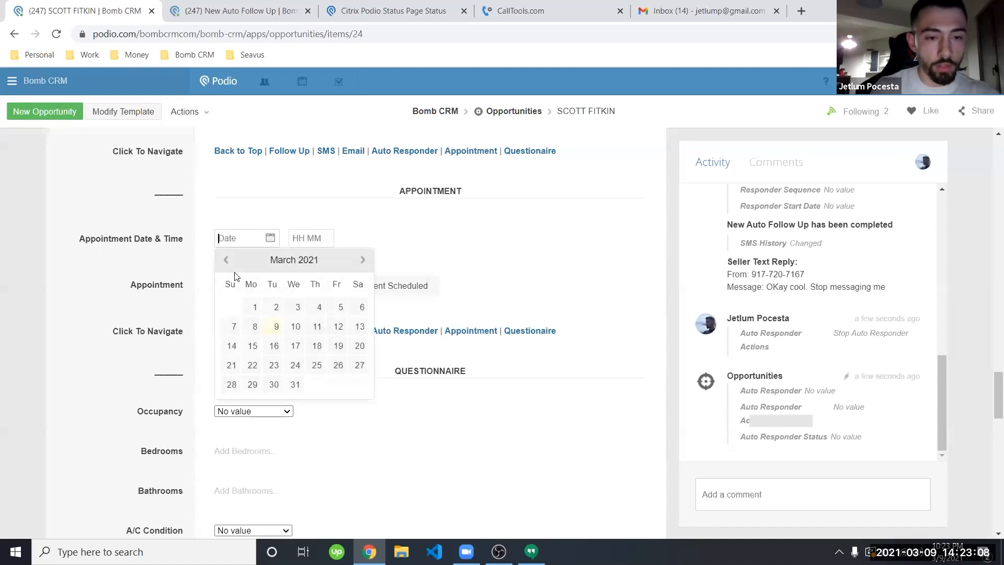
left_click(315, 326)
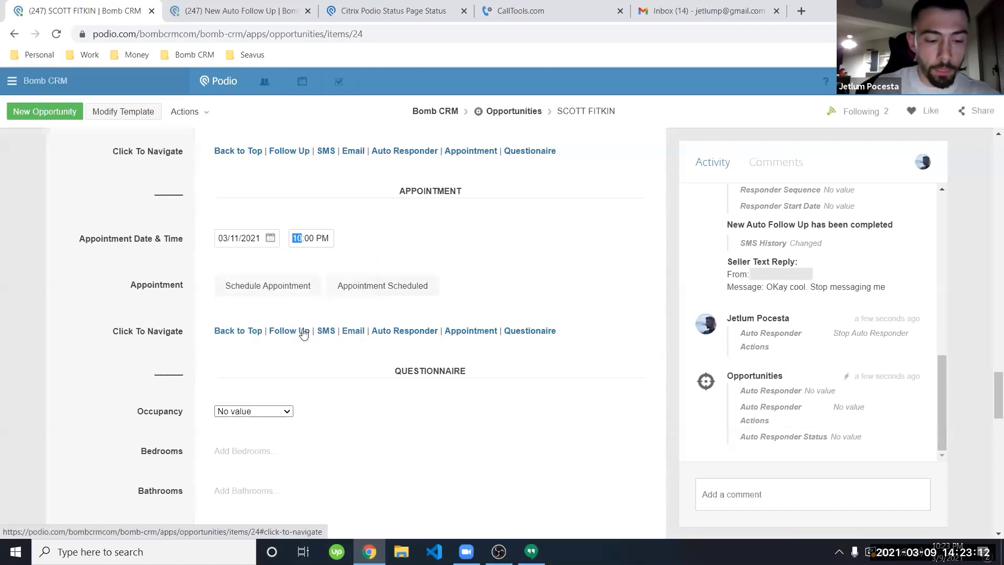
left_click(120, 281)
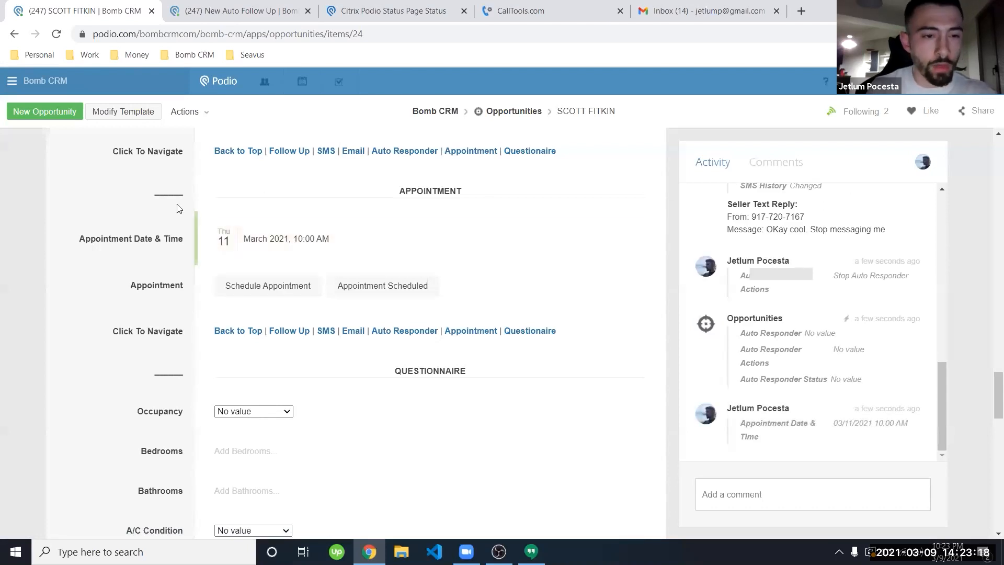
left_click(271, 7)
left_click(20, 186)
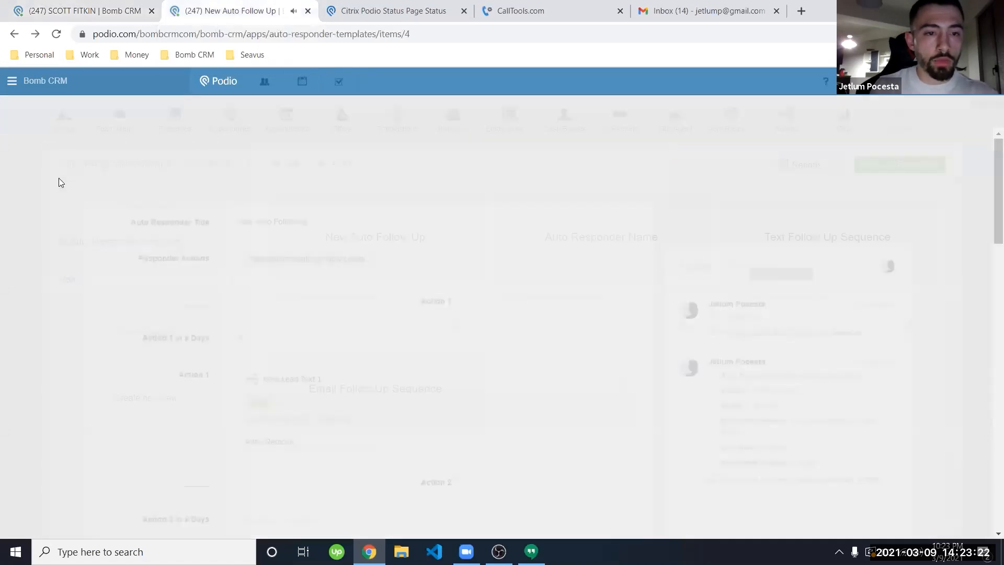
left_click(117, 130)
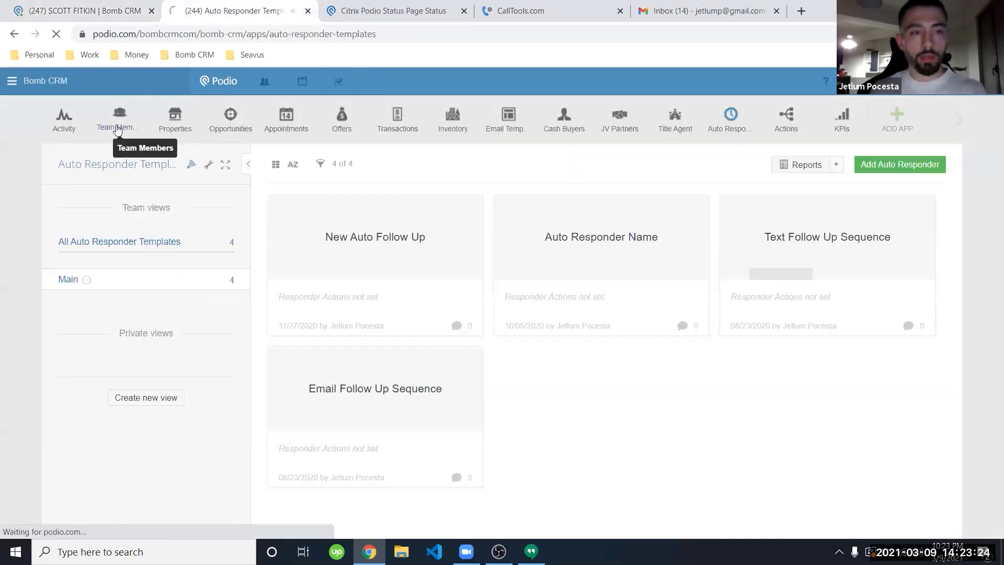
left_click(38, 16)
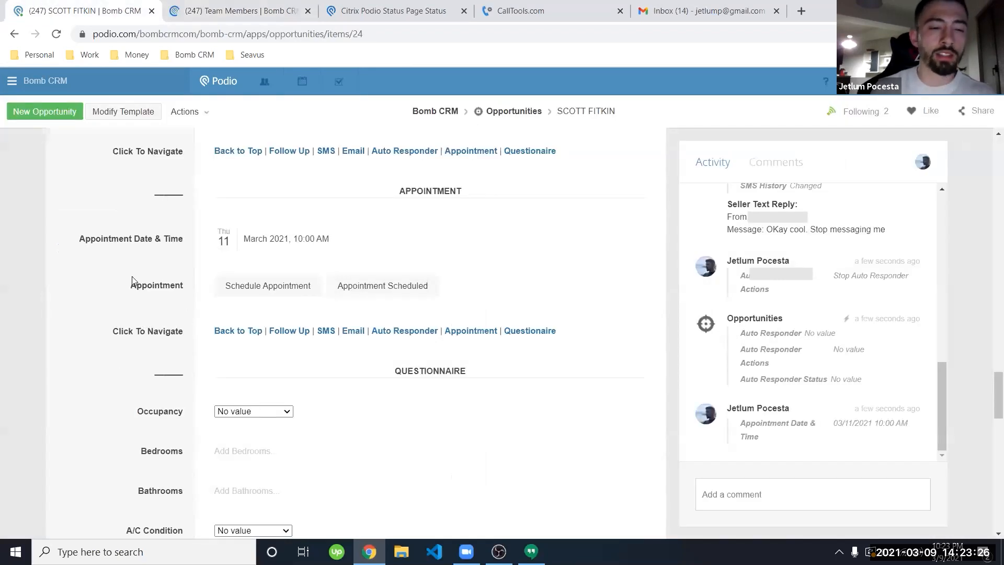
left_click(276, 5)
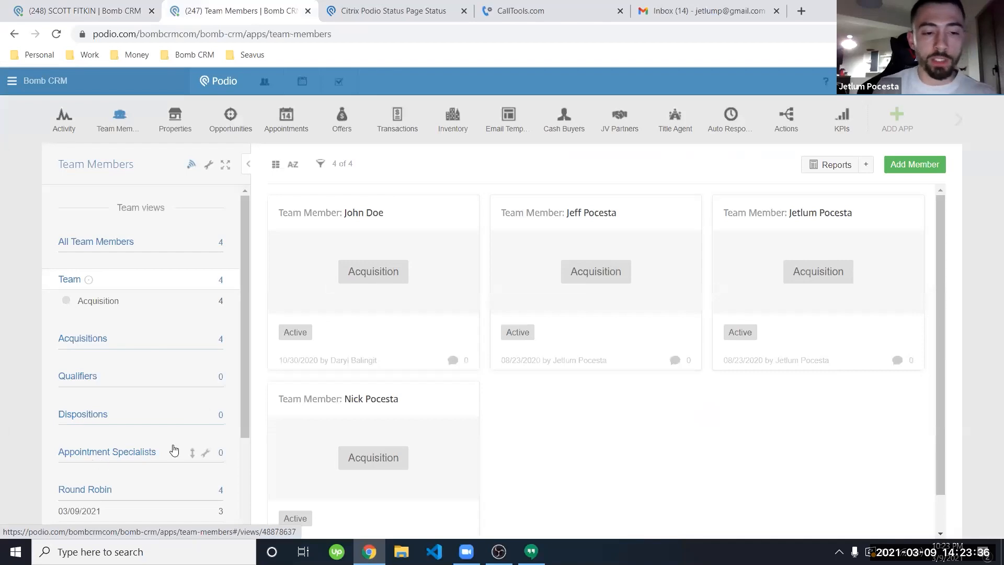
scroll(602, 408, "down", 1)
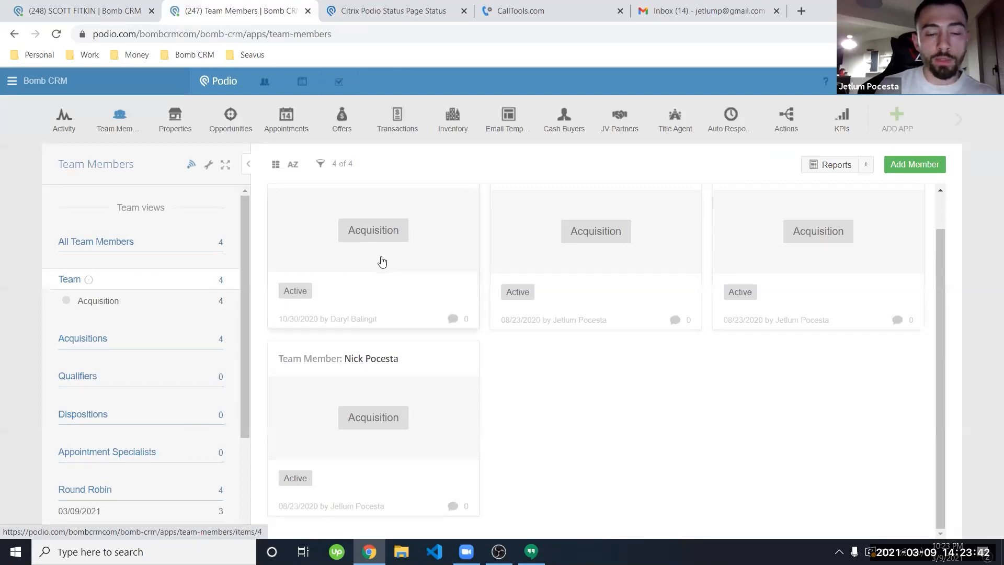
scroll(488, 372, "up", 1)
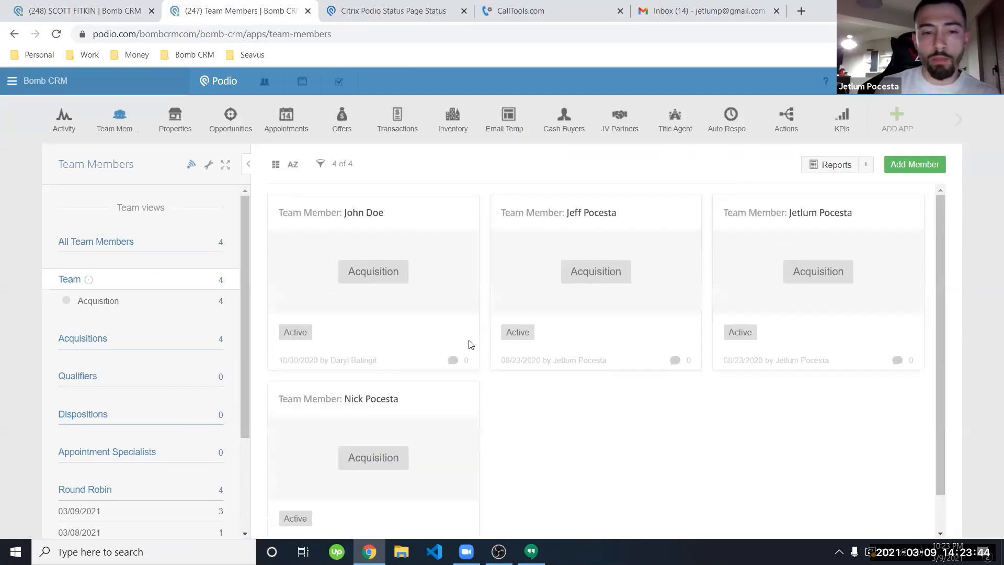
left_click(408, 360)
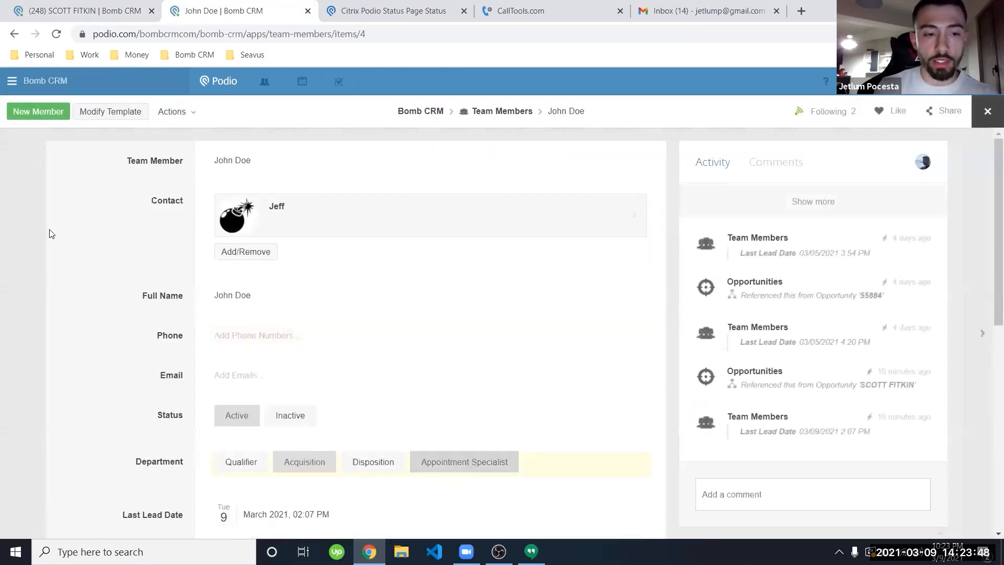
left_click(22, 222)
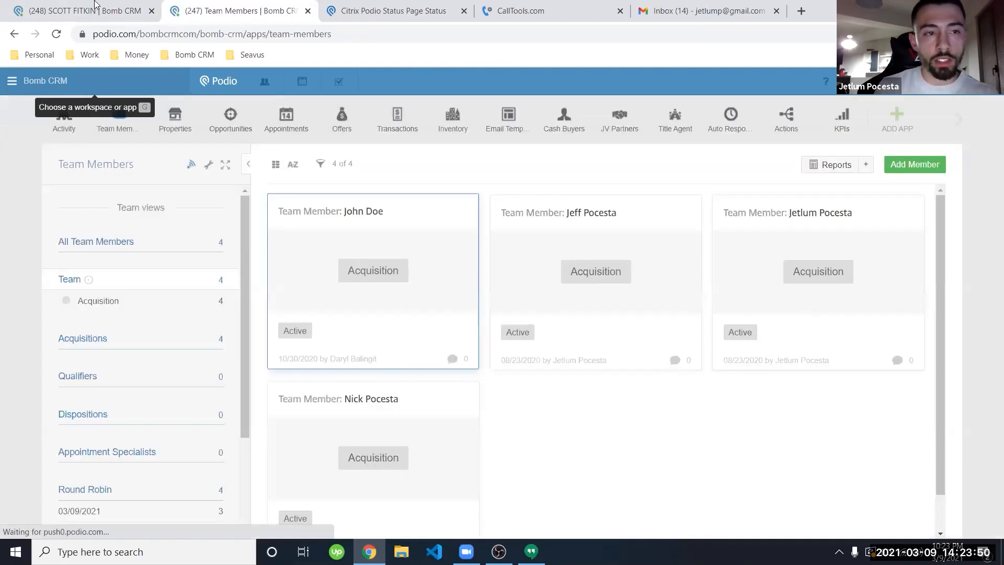
left_click(96, 9)
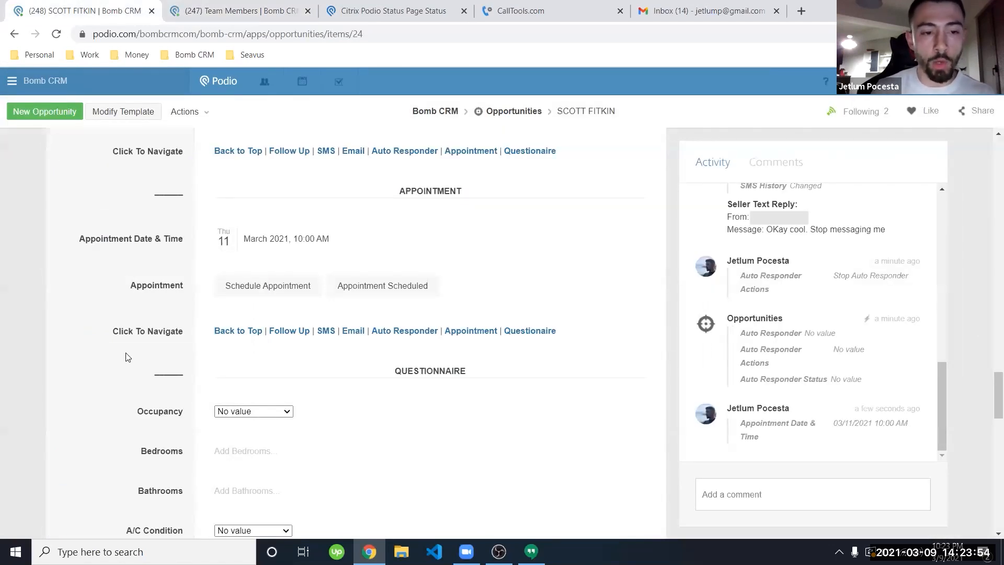
Step: Schedule the 11 March 2021, 10:00 AM appointment and open the new Appointment item
left_click(267, 285)
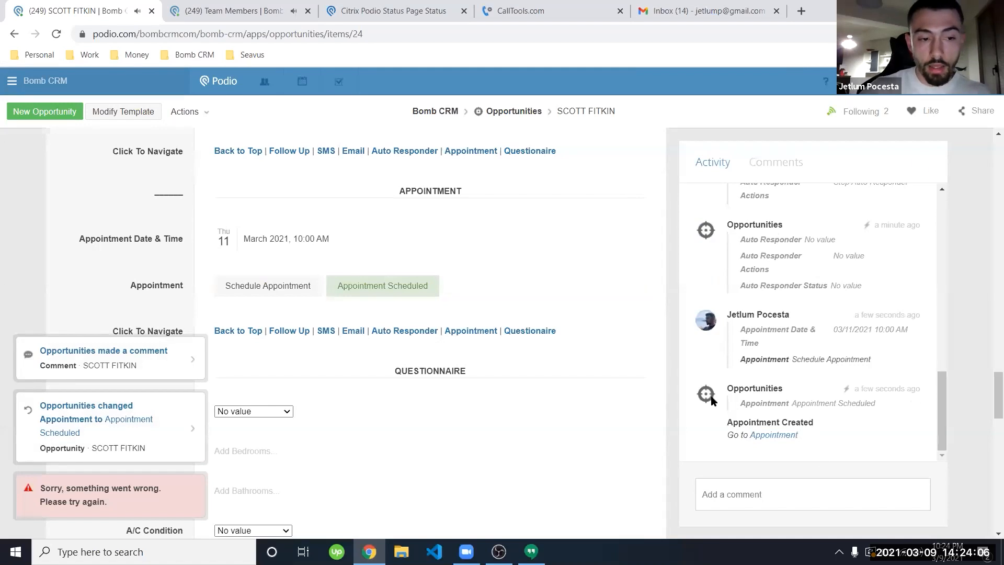
left_click(782, 438)
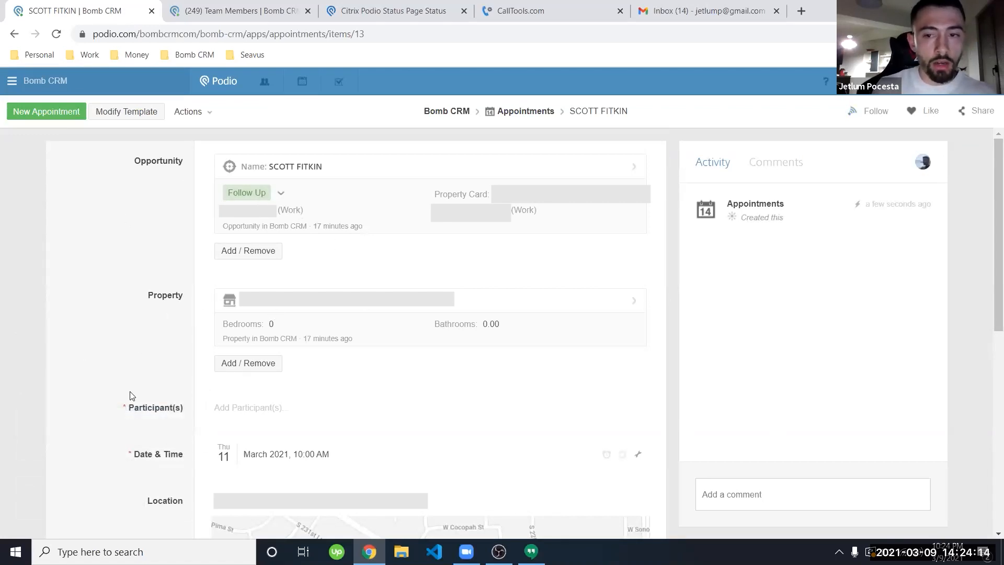
scroll(130, 396, "down", 2)
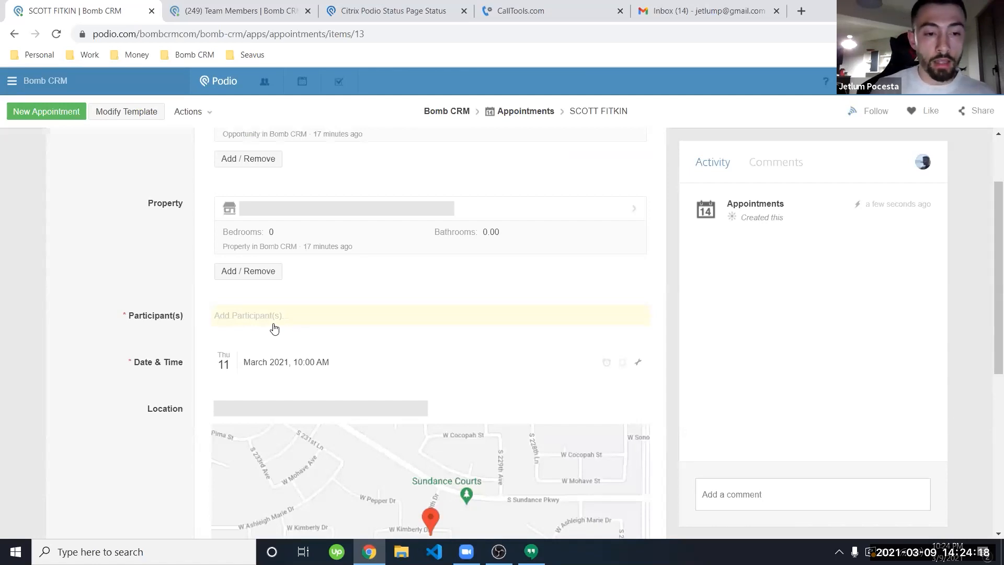
scroll(224, 342, "down", 1)
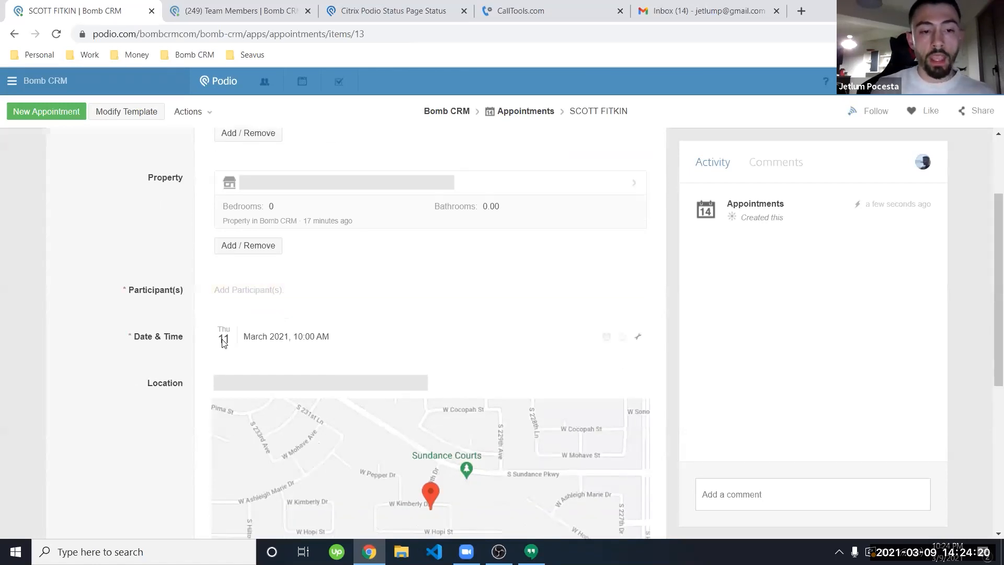
scroll(147, 381, "down", 5)
scroll(147, 381, "up", 5)
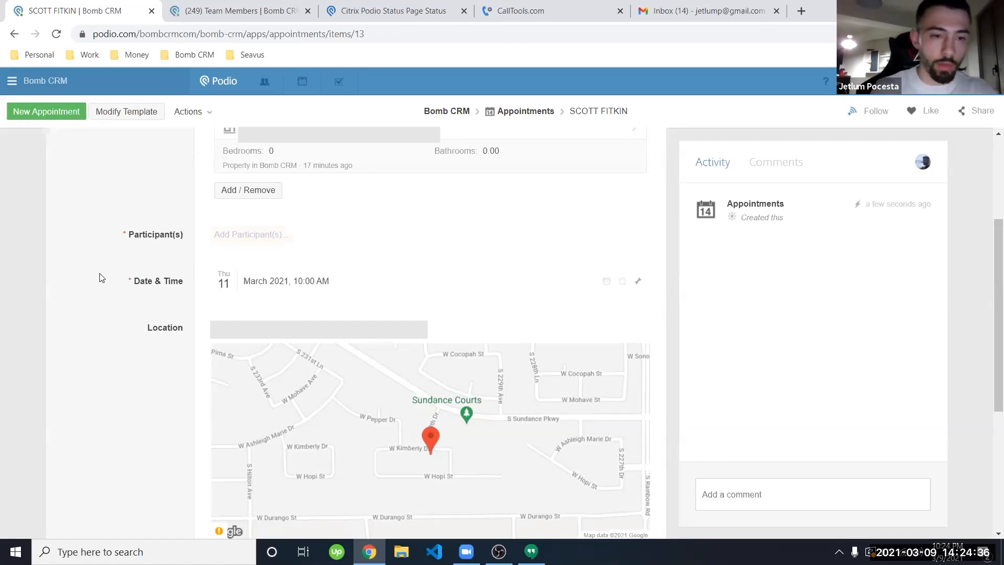
scroll(139, 329, "up", 3)
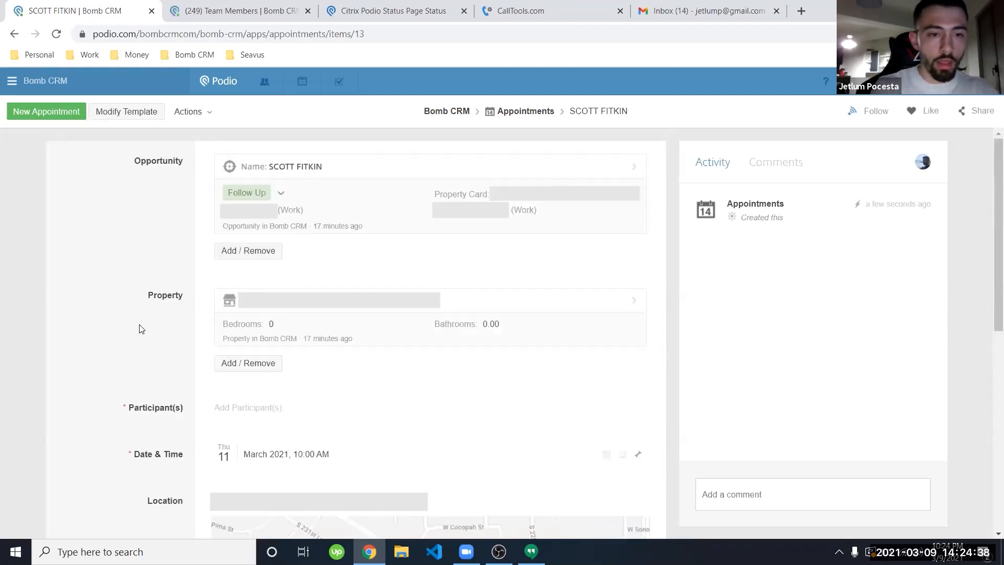
Step: View the Appointments March 2021 calendar and check the Google Calendar export's connected account
left_click(518, 113)
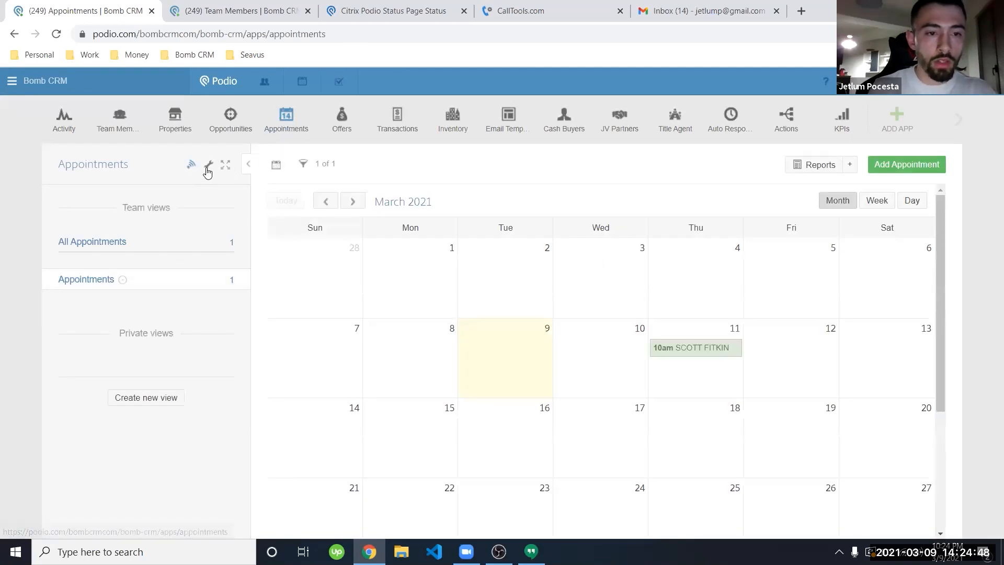
left_click(209, 165)
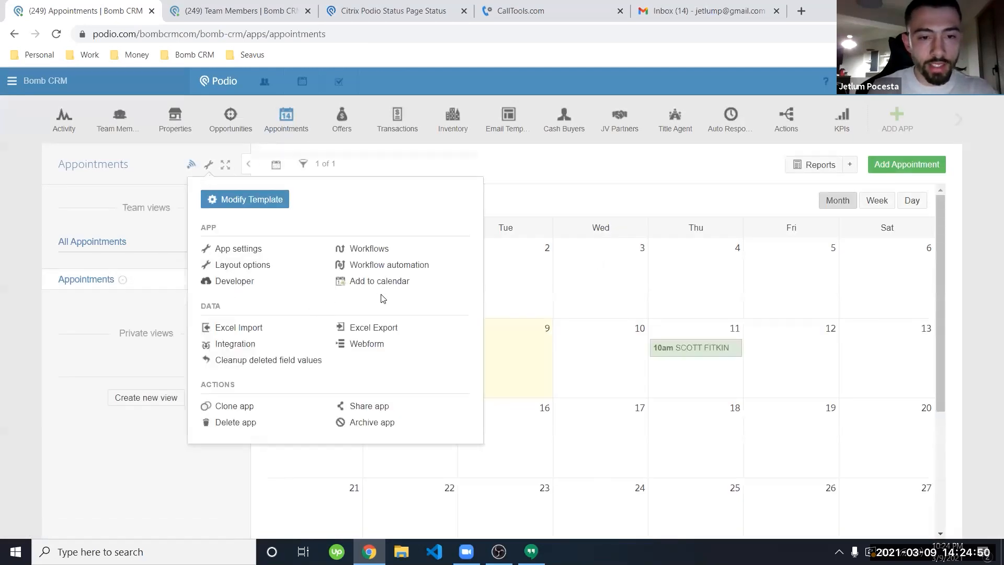
left_click(362, 283)
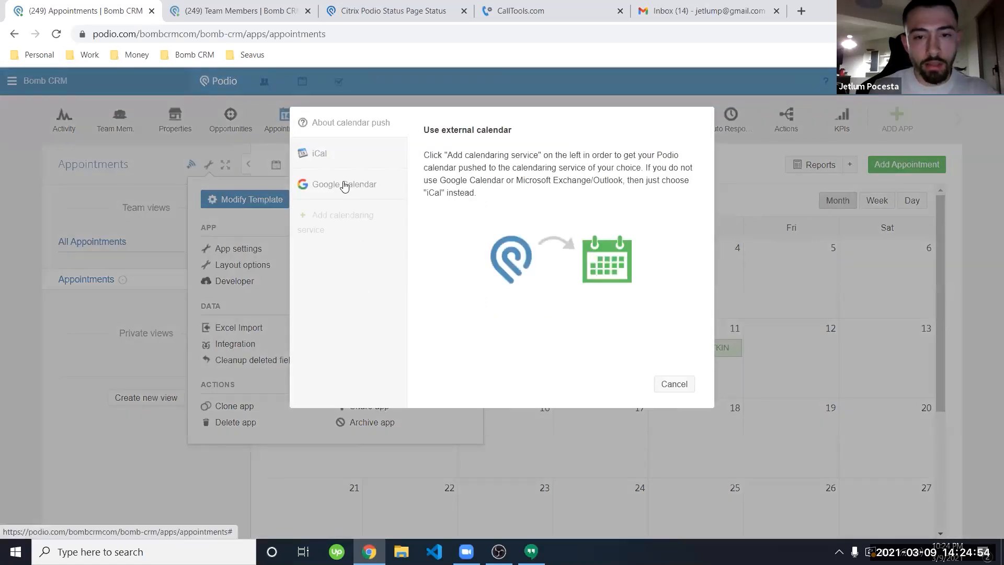
left_click(345, 186)
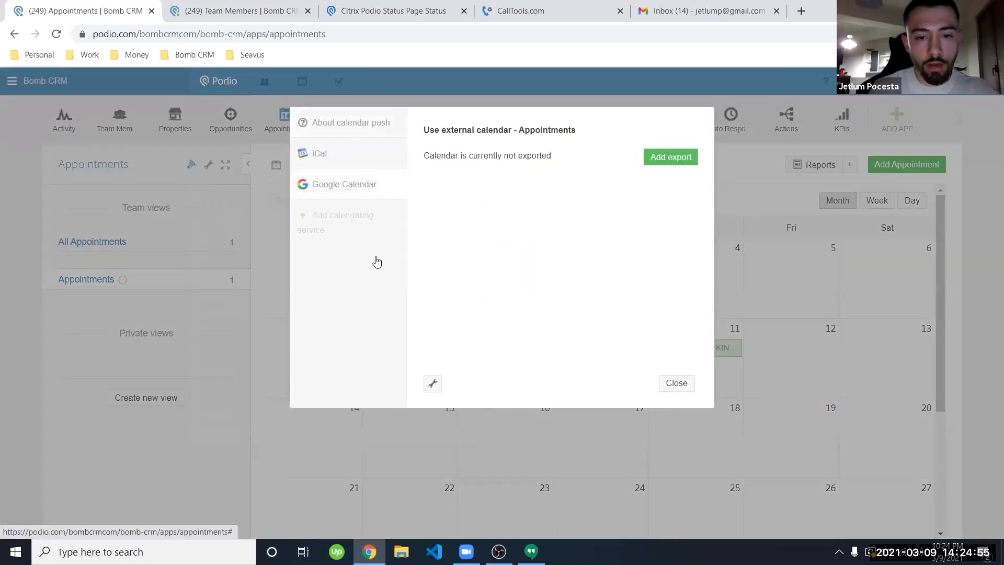
left_click(433, 385)
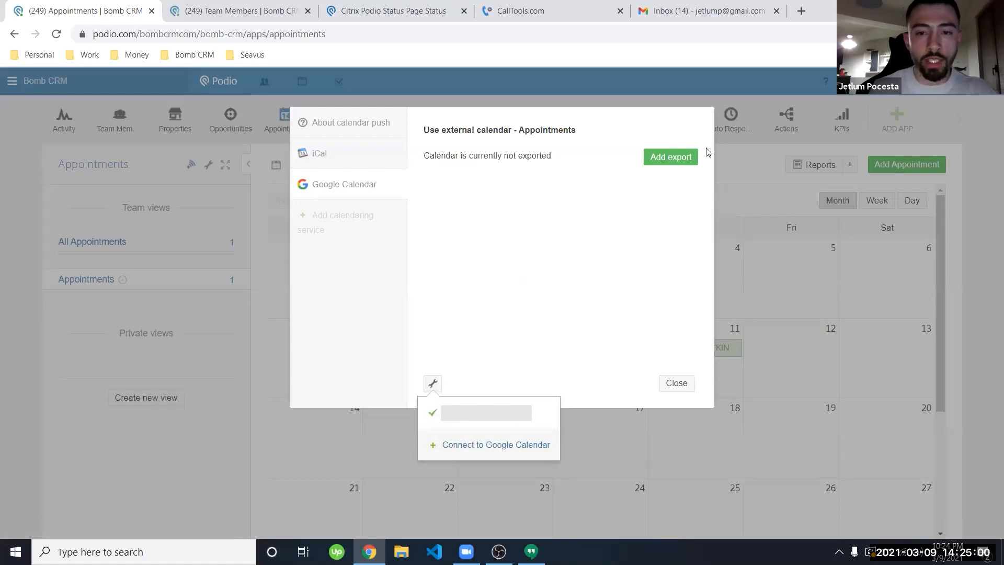
left_click(627, 293)
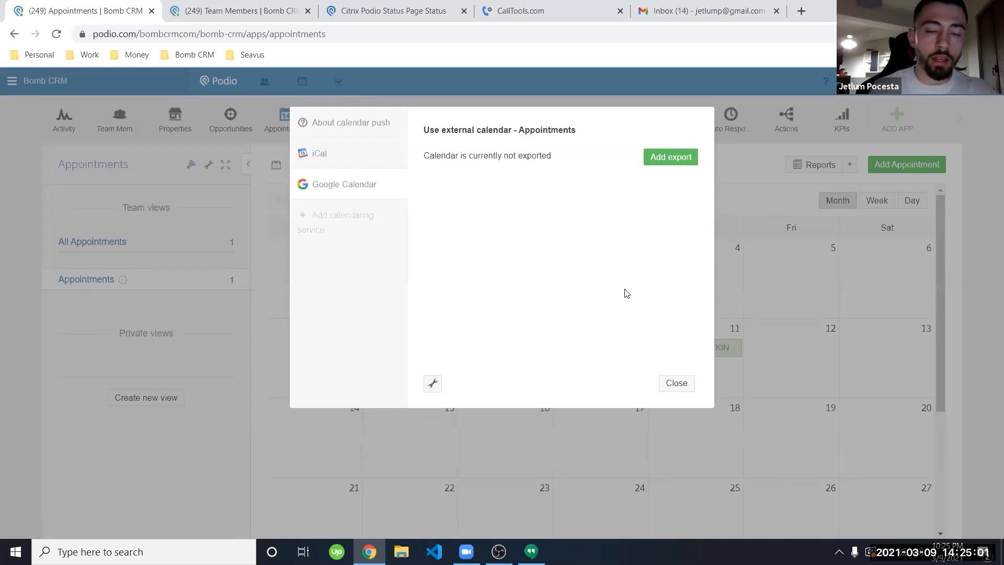
left_click(675, 383)
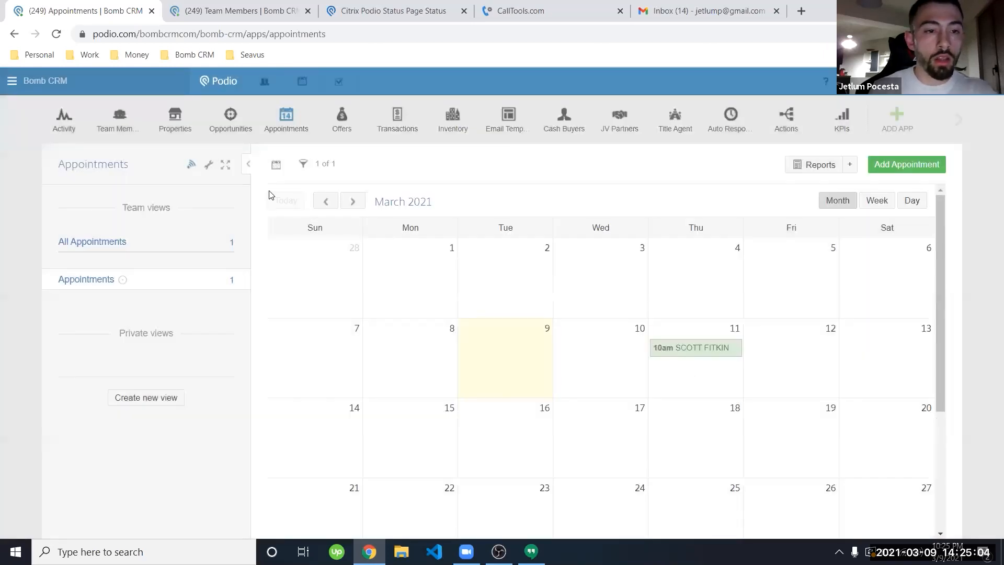
left_click(245, 133)
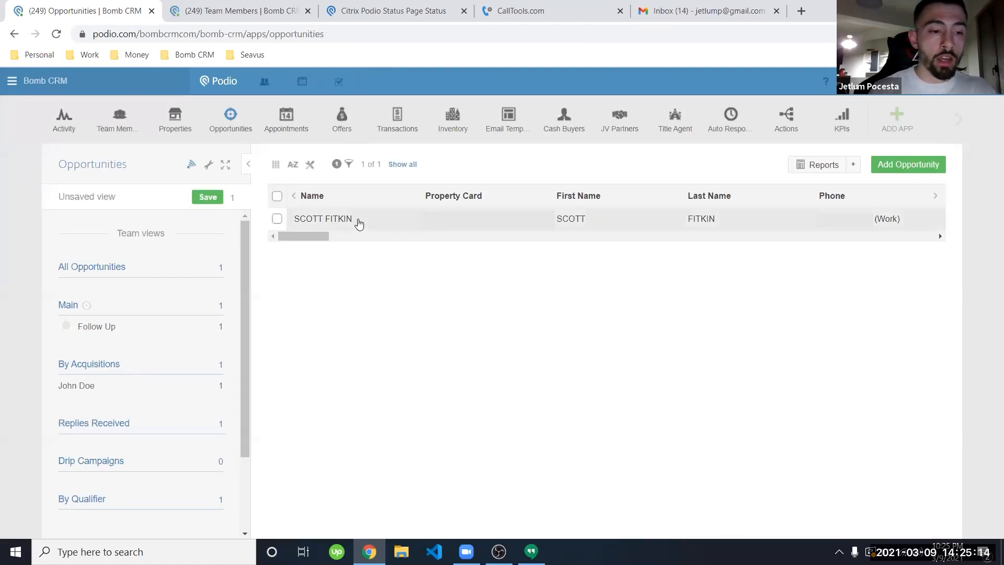
left_click(358, 219)
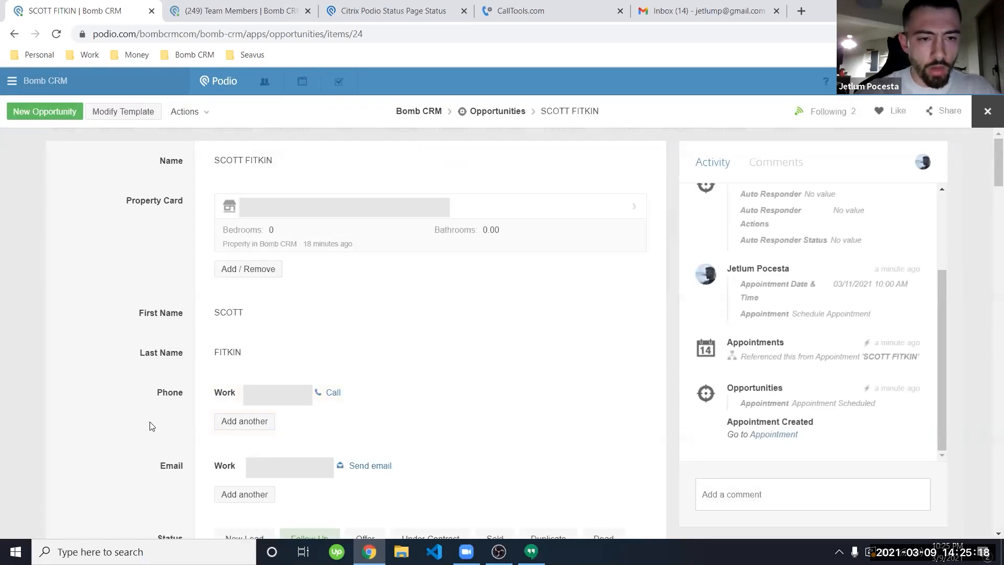
scroll(150, 422, "down", 5)
scroll(150, 426, "down", 5)
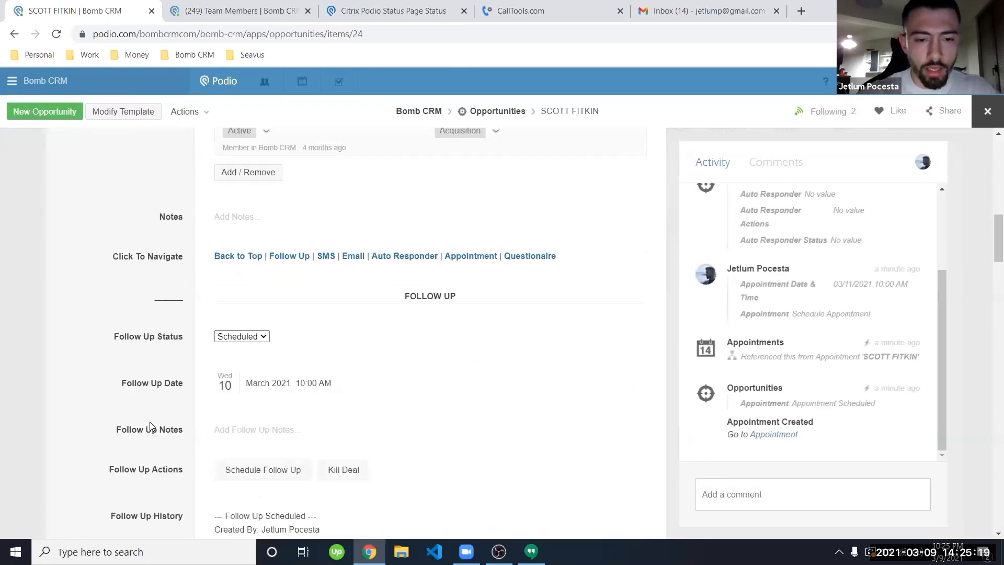
left_click(521, 256)
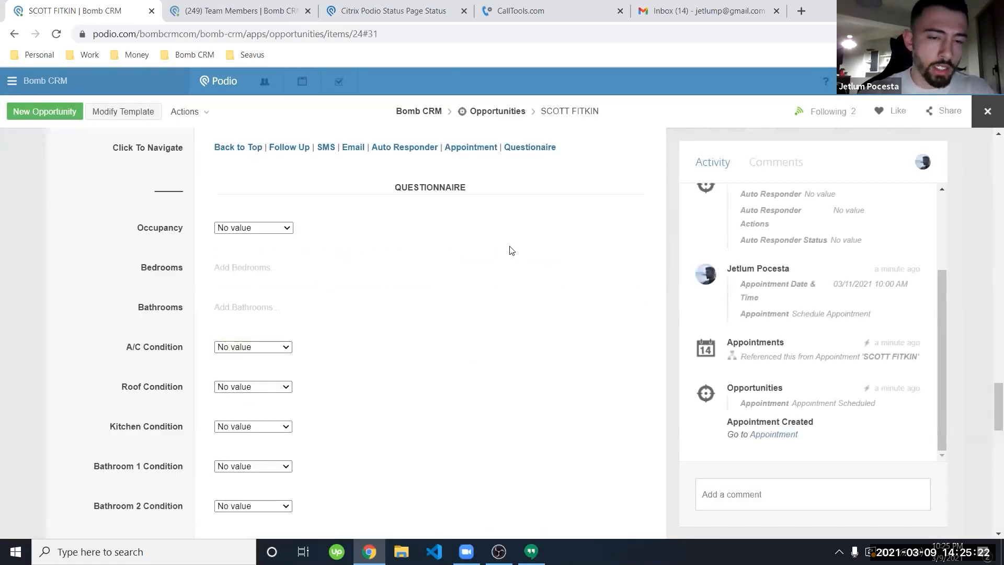
scroll(184, 317, "down", 1)
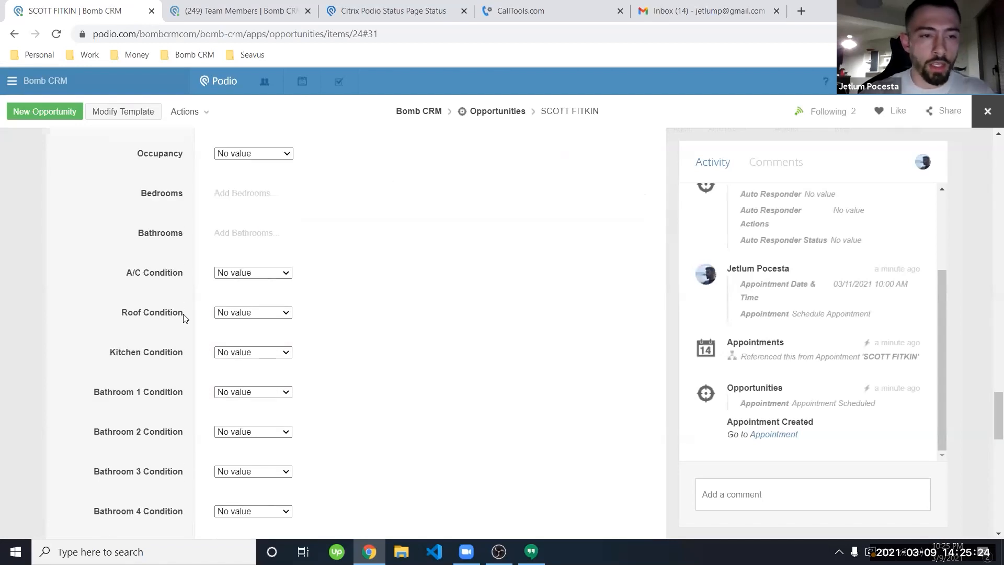
scroll(184, 318, "down", 2)
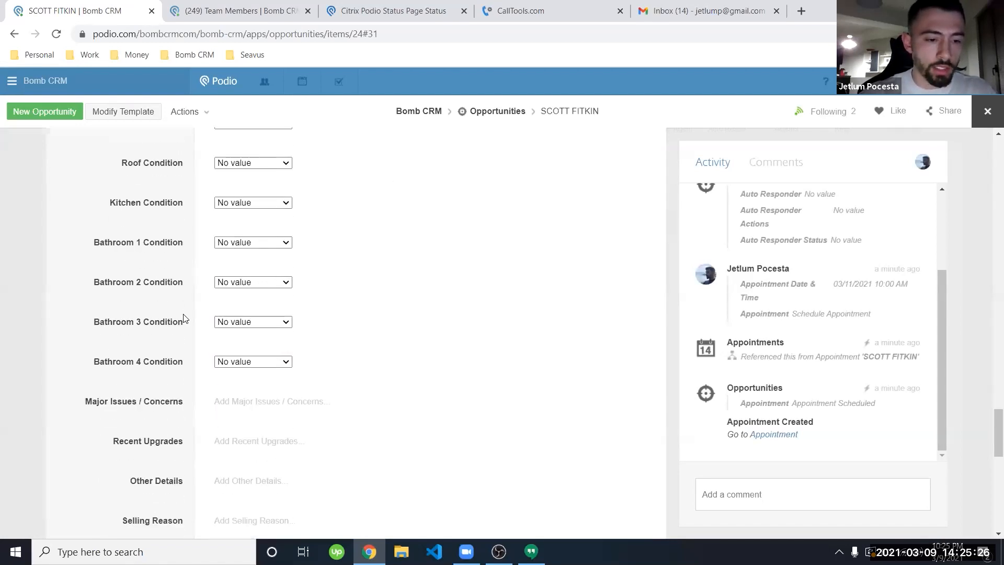
scroll(185, 318, "down", 2)
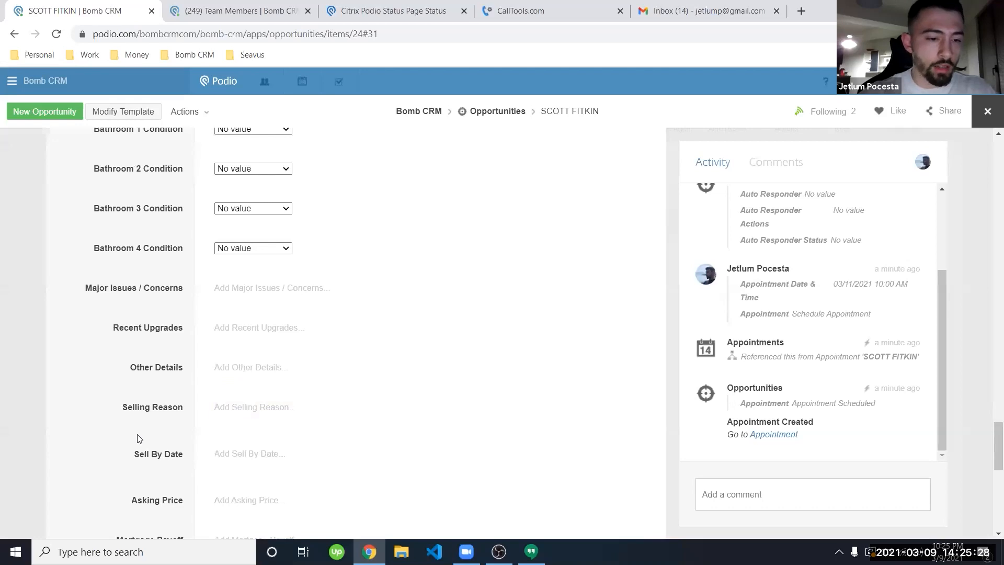
scroll(197, 340, "down", 3)
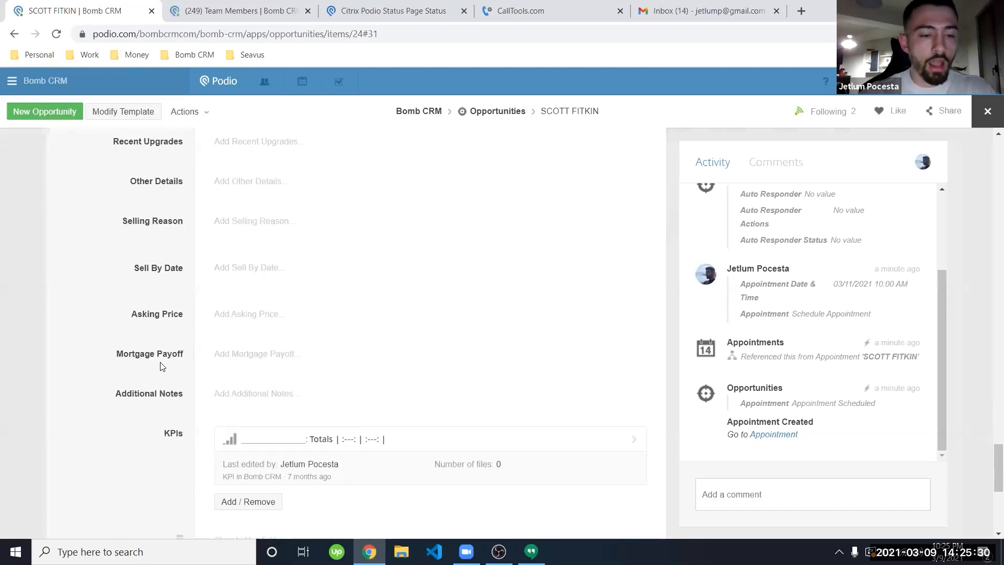
scroll(160, 362, "down", 1)
scroll(160, 362, "up", 16)
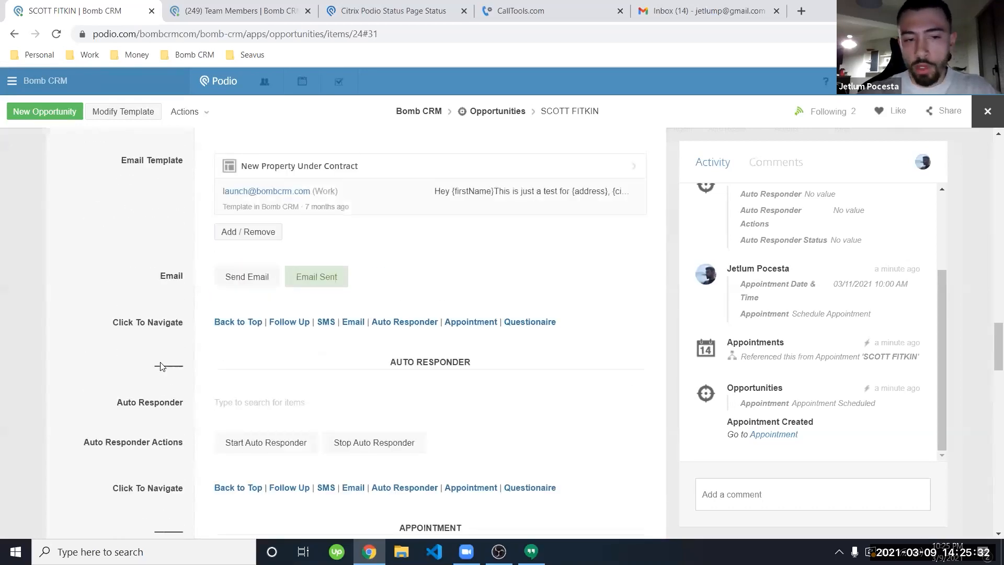
scroll(160, 366, "up", 20)
scroll(161, 365, "up", 5)
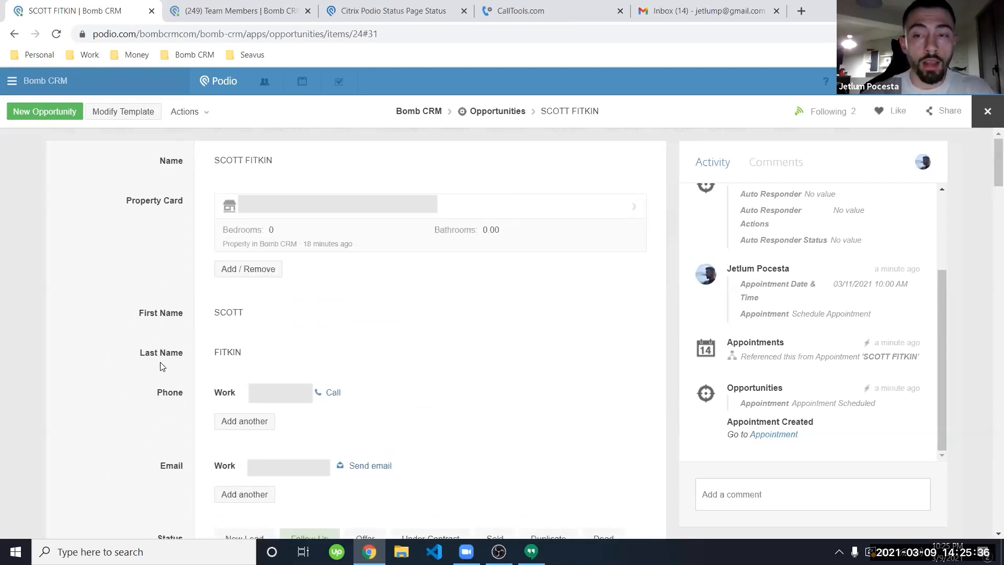
scroll(157, 356, "down", 4)
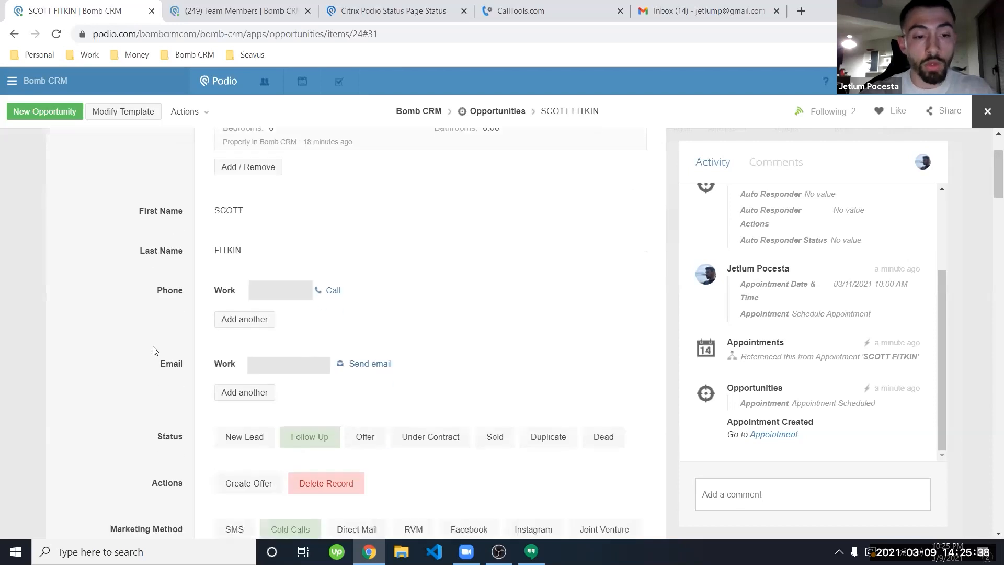
Step: Create an Offer from the opportunity and open the new Offer item
left_click(260, 371)
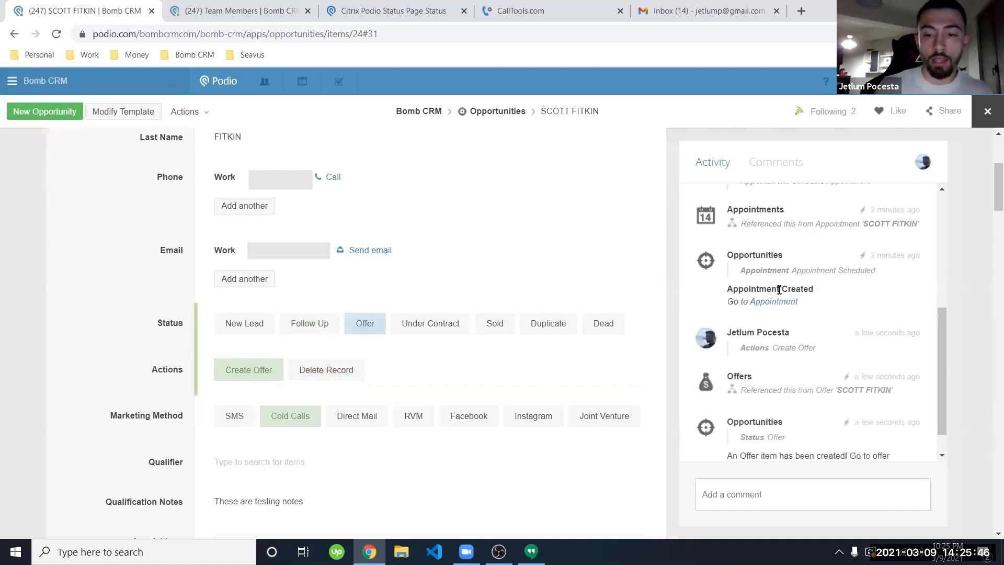
scroll(796, 266, "down", 1)
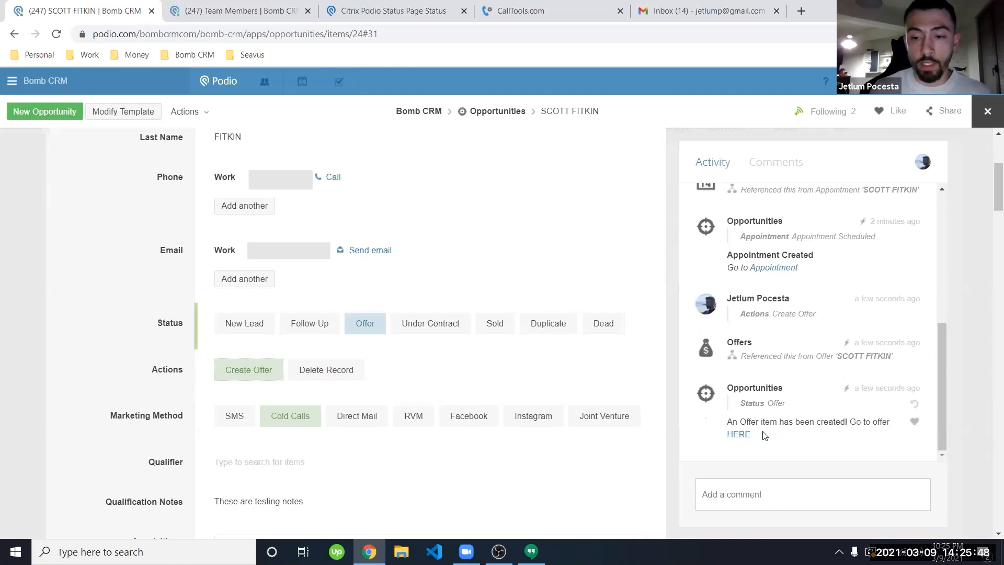
left_click(735, 435)
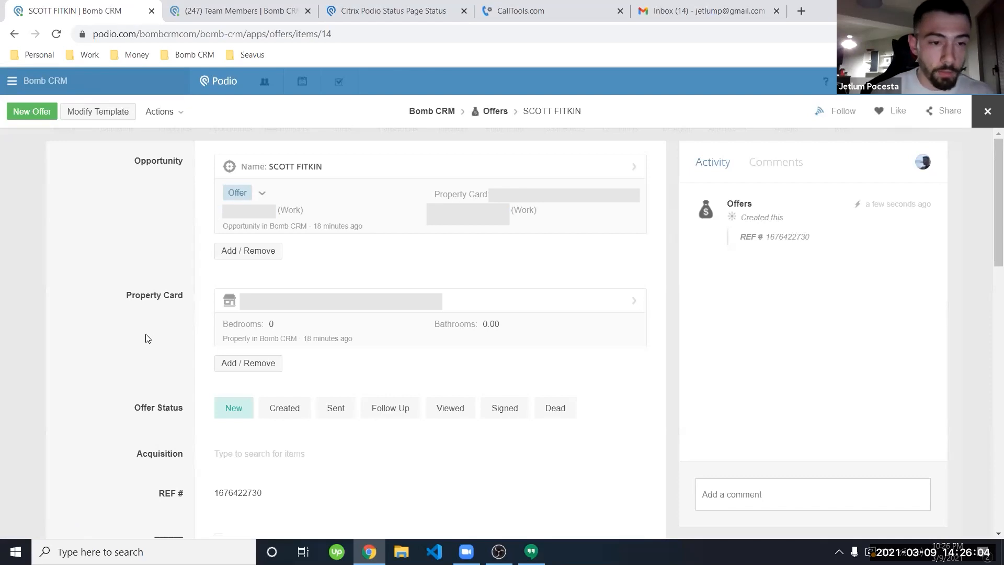
Step: Fill in offer amount $120,000, 10 inspection days and $2,500 EMD
scroll(133, 373, "down", 4)
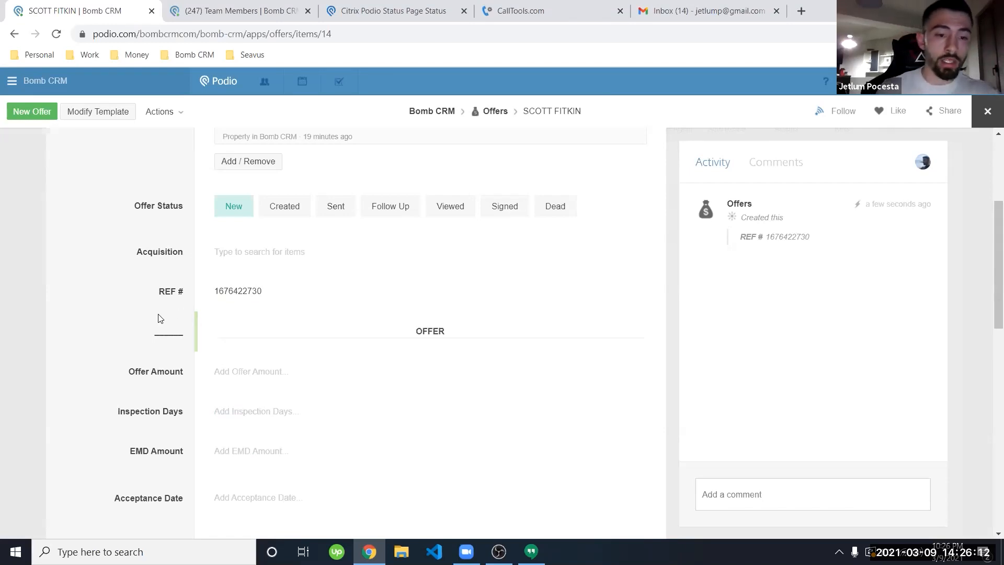
scroll(161, 319, "down", 2)
left_click(255, 247)
type("1200")
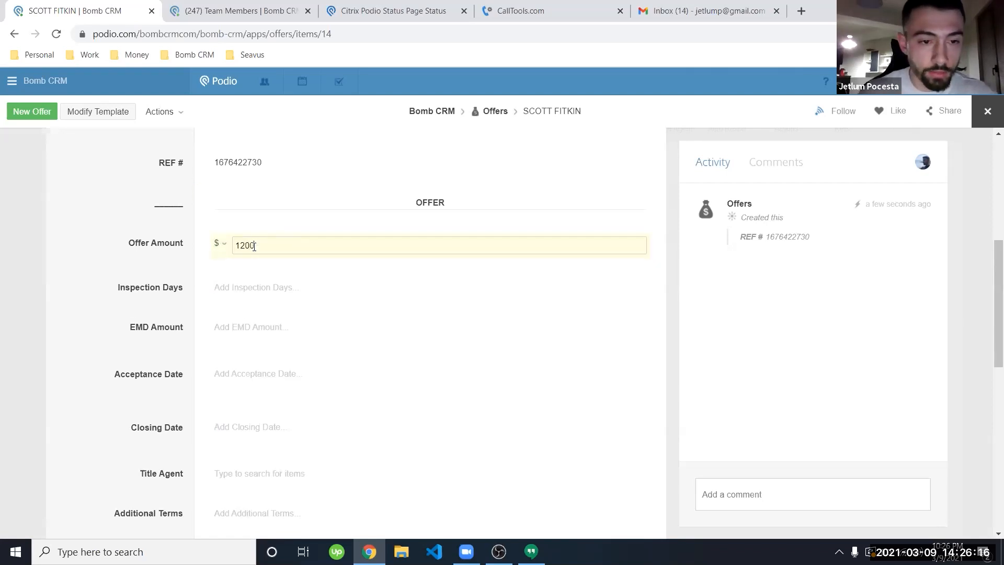
key("Tab")
type("10")
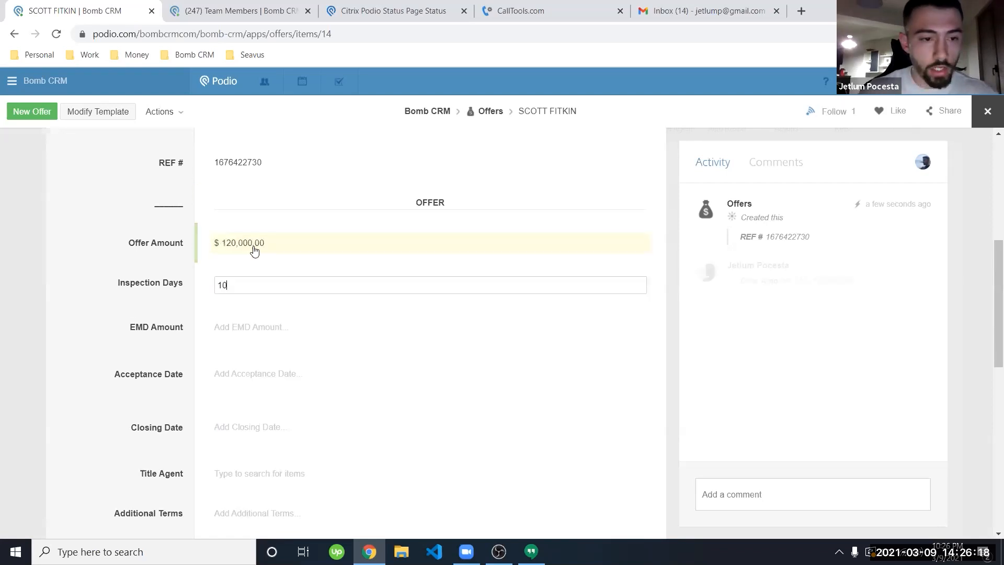
key("Tab")
type("2500")
key("Tab")
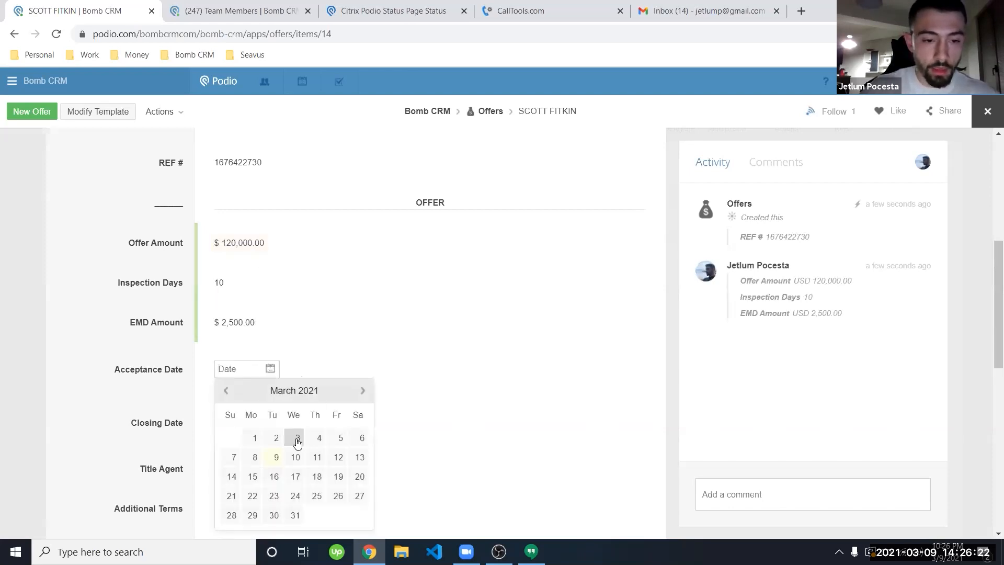
Step: Set Acceptance Date to 03/12/2021 and Closing Date to 04/19/2021
left_click(343, 462)
left_click(233, 426)
scroll(153, 407, "down", 1)
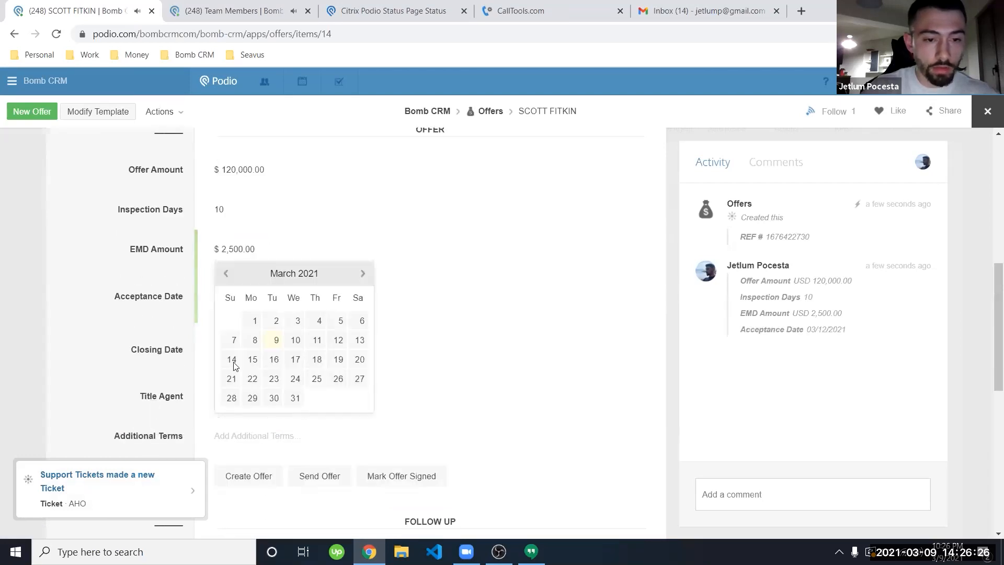
left_click(363, 274)
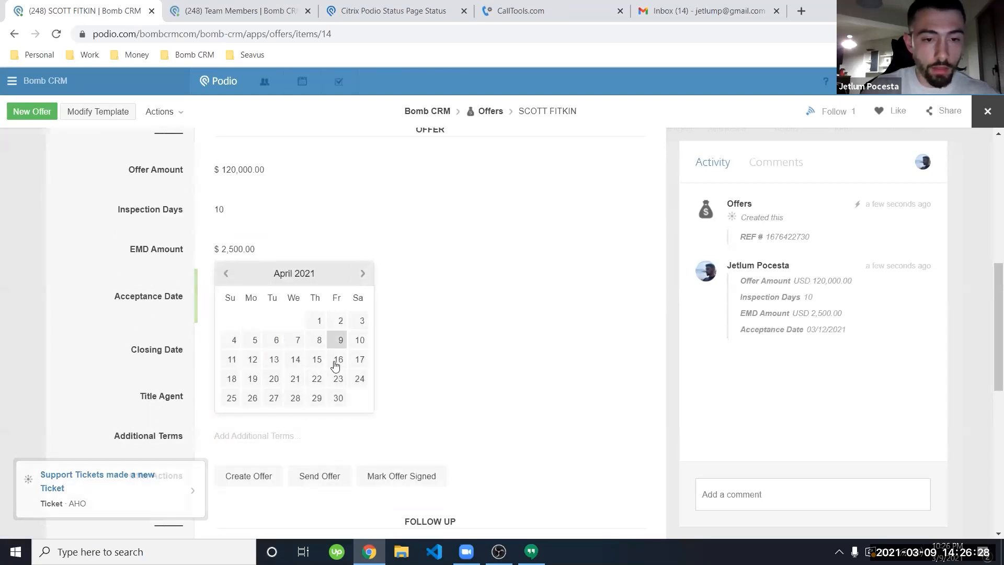
left_click(252, 379)
left_click(157, 350)
scroll(157, 351, "down", 1)
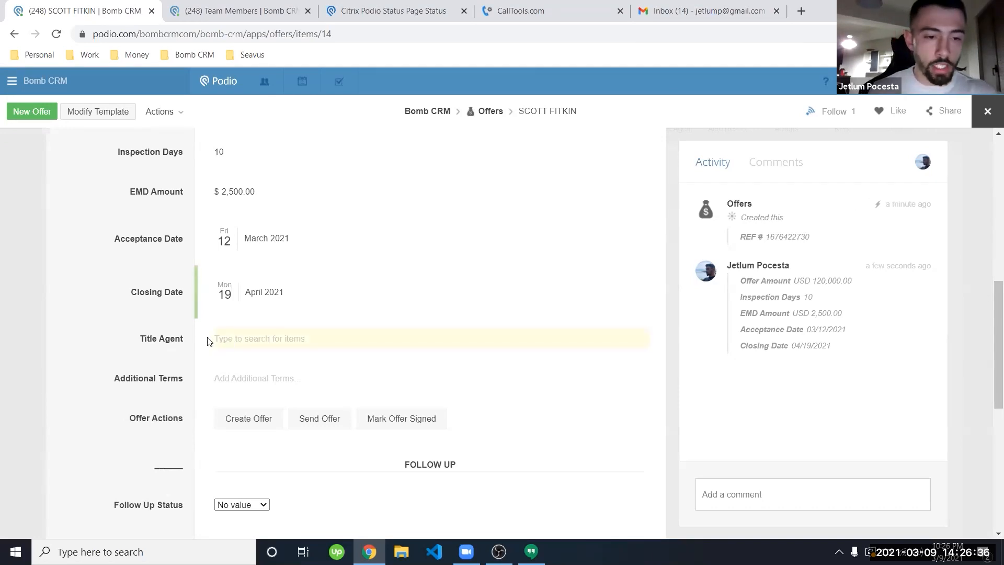
left_click(244, 8)
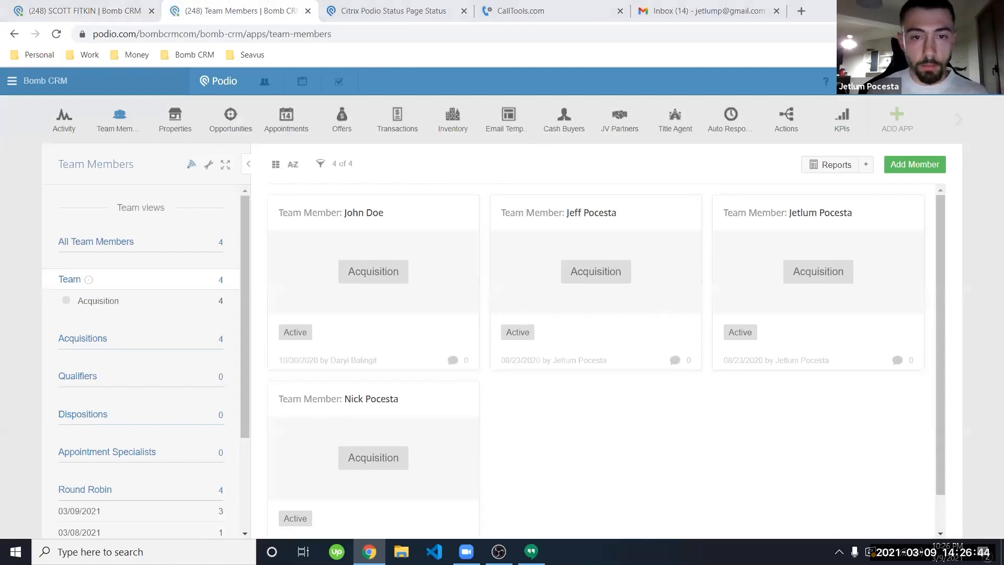
Step: Fill in the title agent record's Location with the suggested street address
left_click(677, 121)
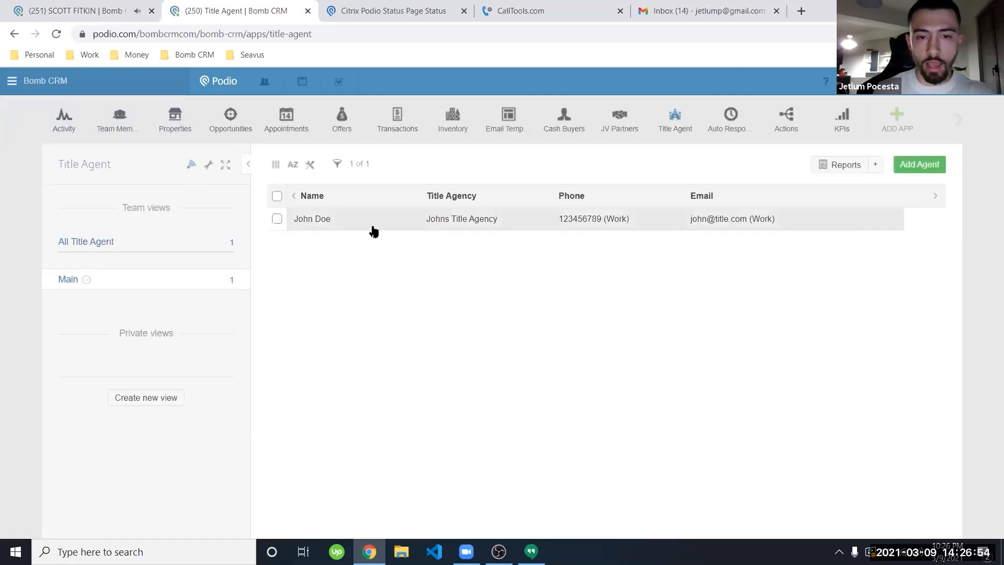
left_click(372, 225)
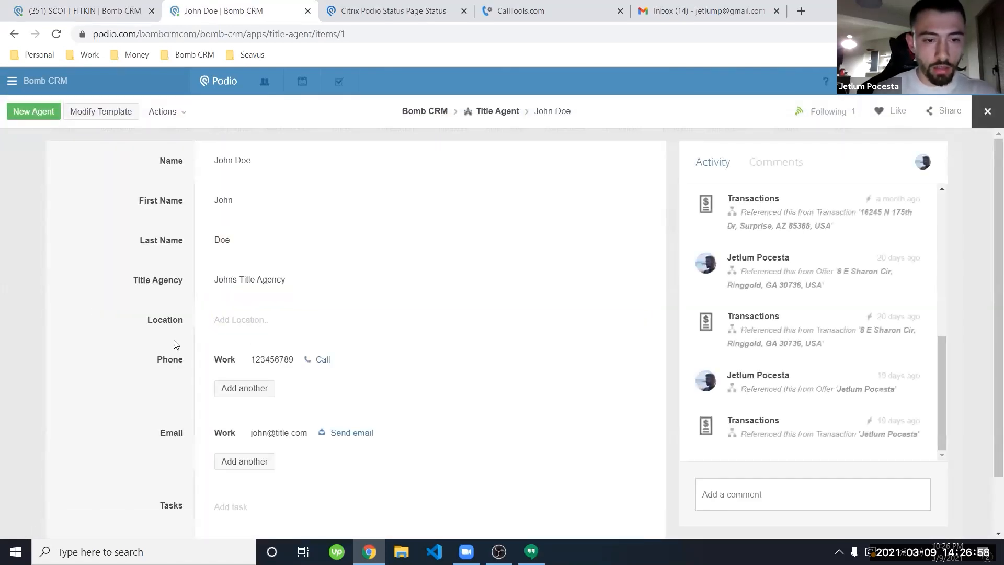
left_click(276, 318)
type("123")
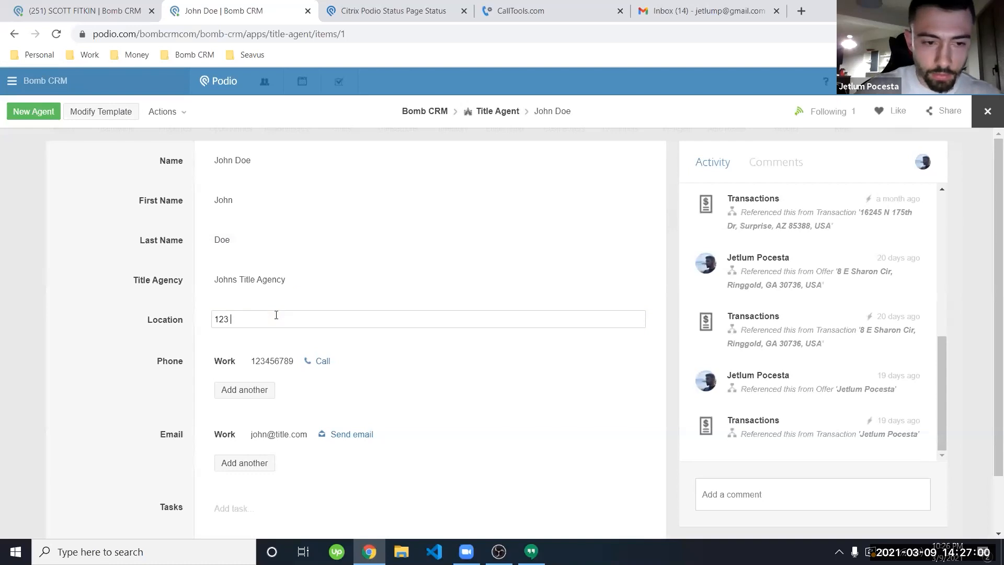
type(" main")
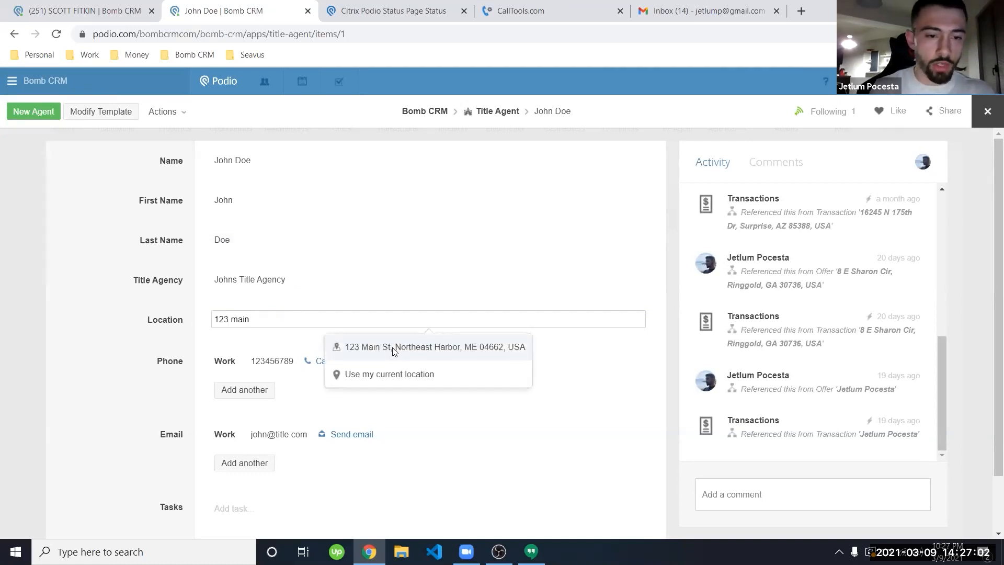
left_click(393, 349)
scroll(175, 334, "down", 2)
scroll(176, 333, "up", 2)
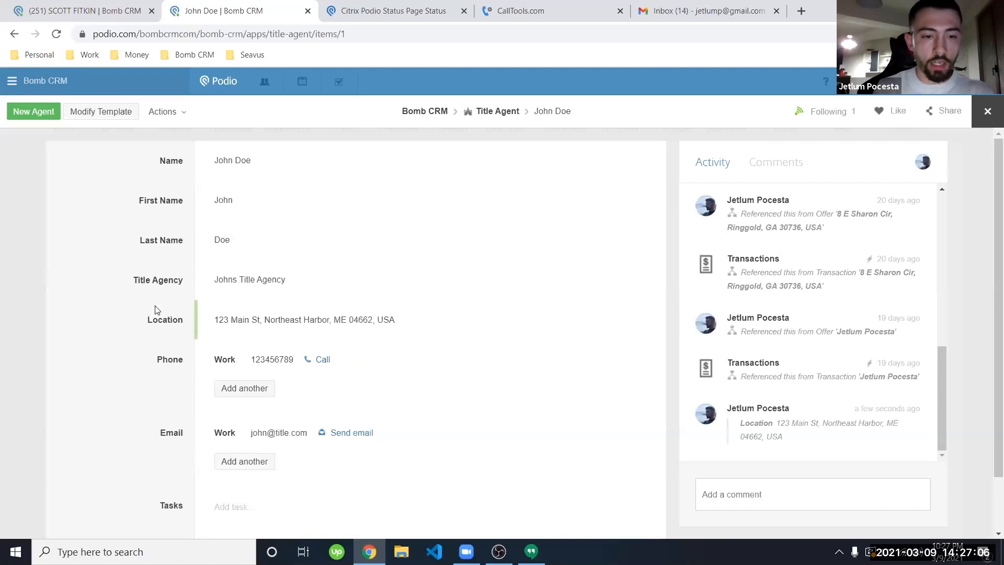
left_click(110, 5)
Step: Link the title agent record in the offer's Title Agent field
left_click(285, 340)
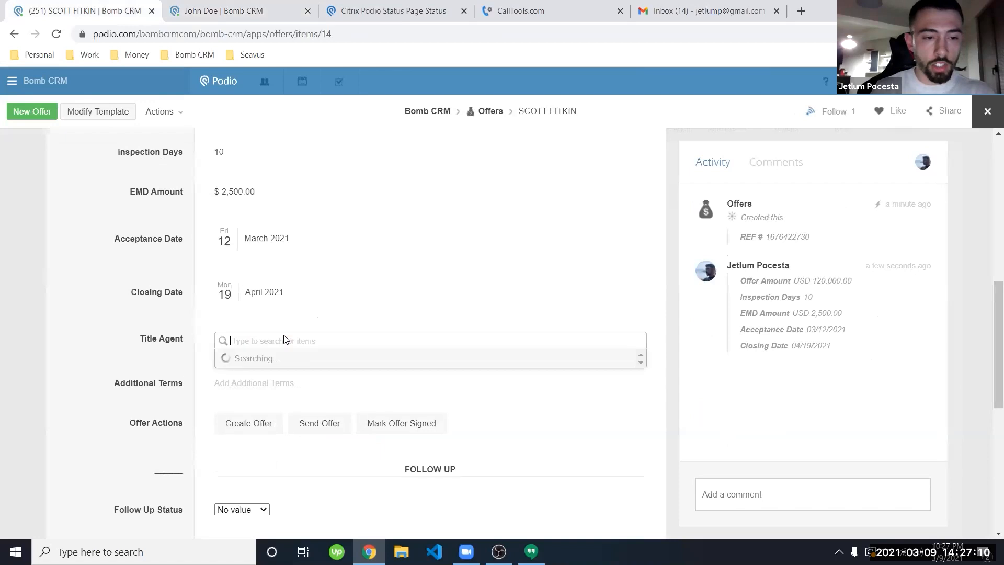
left_click(258, 383)
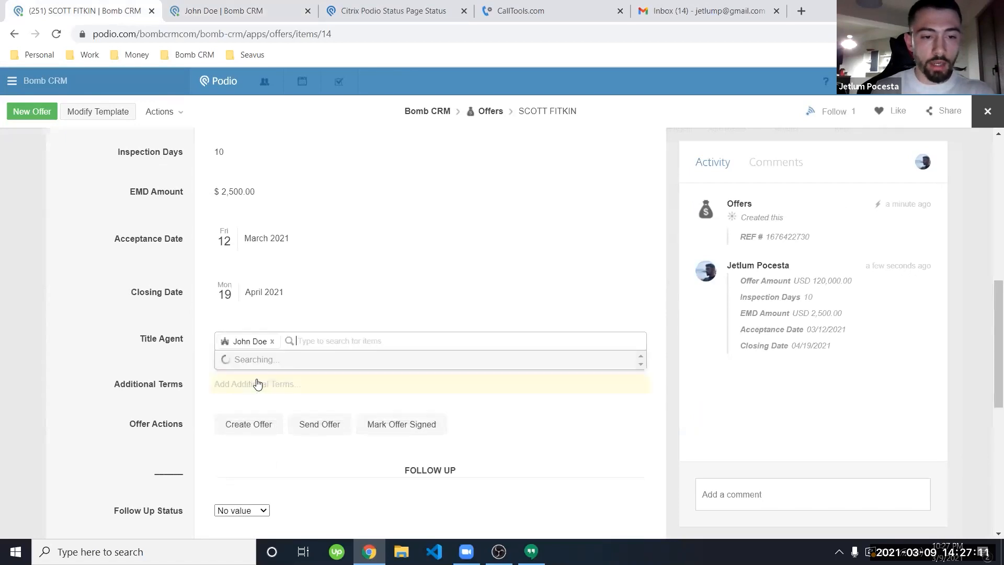
left_click(142, 323)
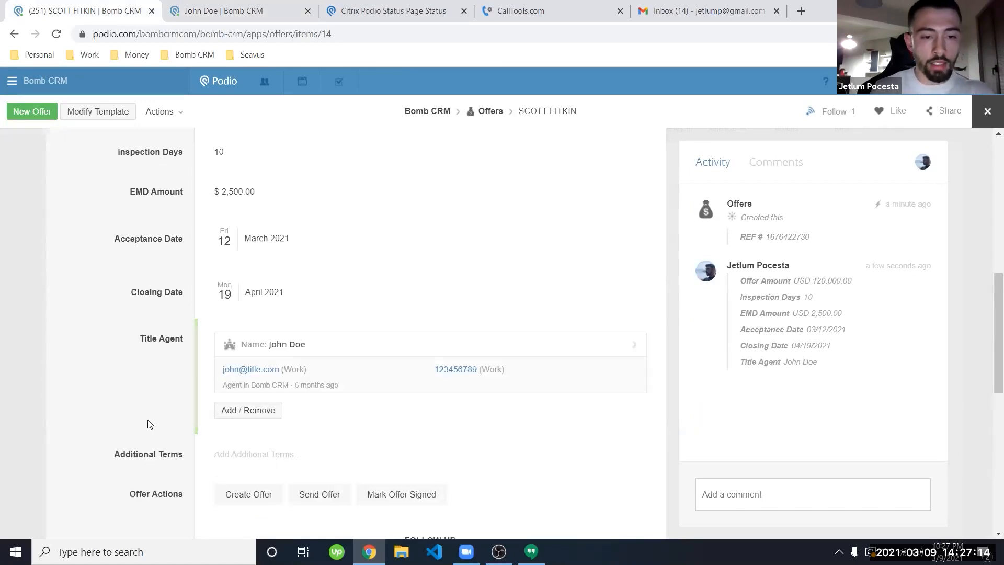
scroll(148, 422, "down", 3)
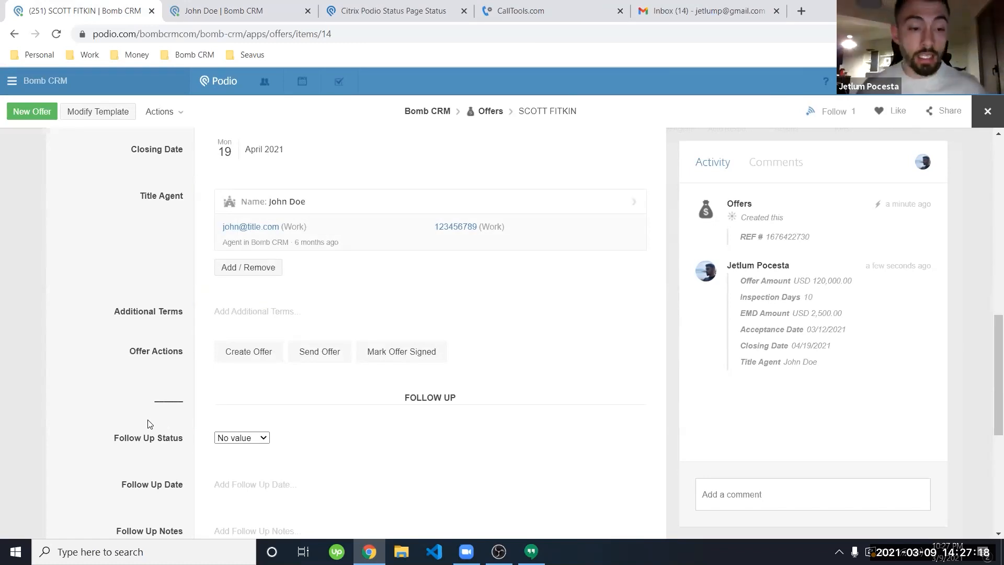
scroll(148, 423, "up", 1)
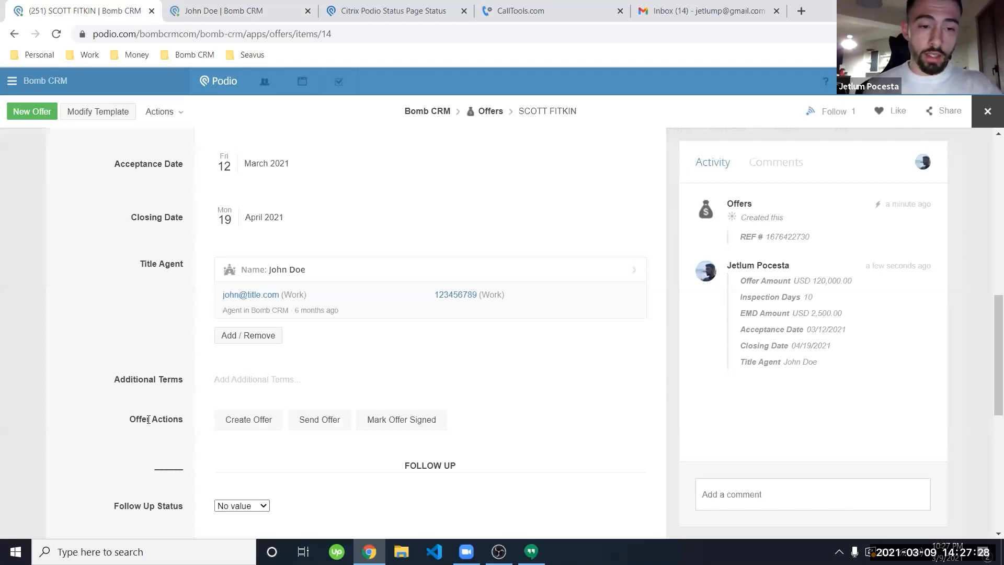
Step: Generate the offer's contract PDFs with Create Offer and reload the record to show the new files
left_click(253, 424)
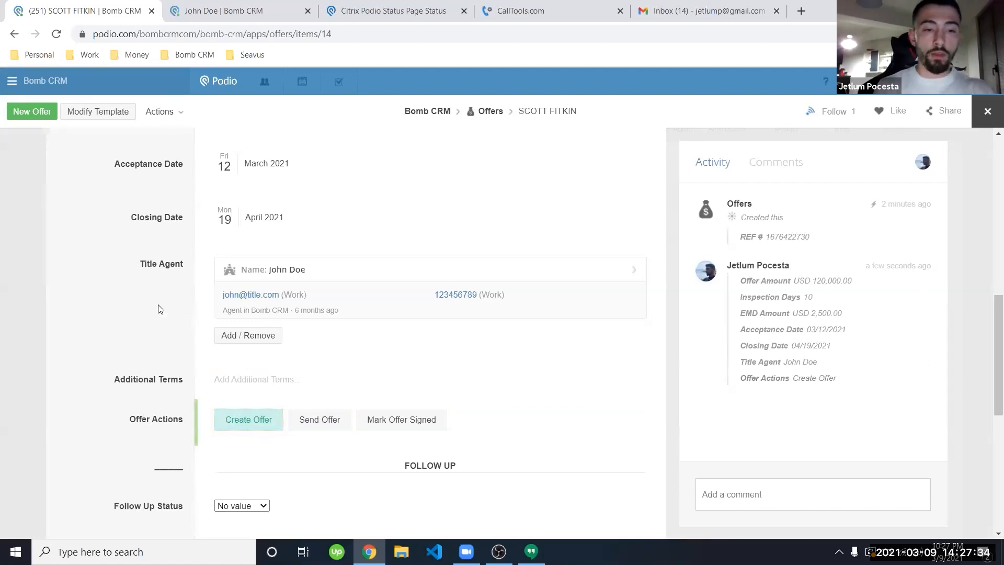
scroll(160, 308, "up", 6)
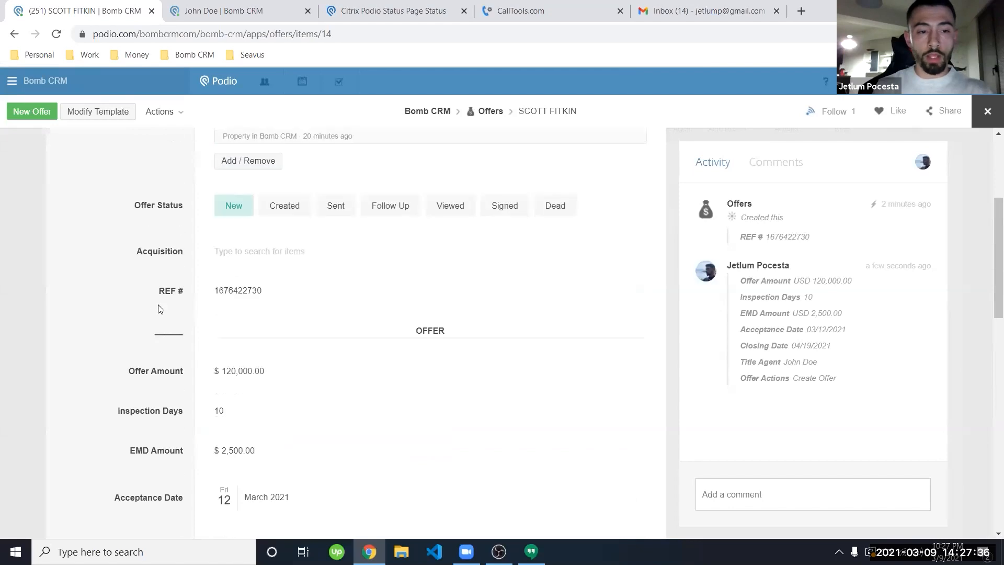
scroll(160, 309, "down", 5)
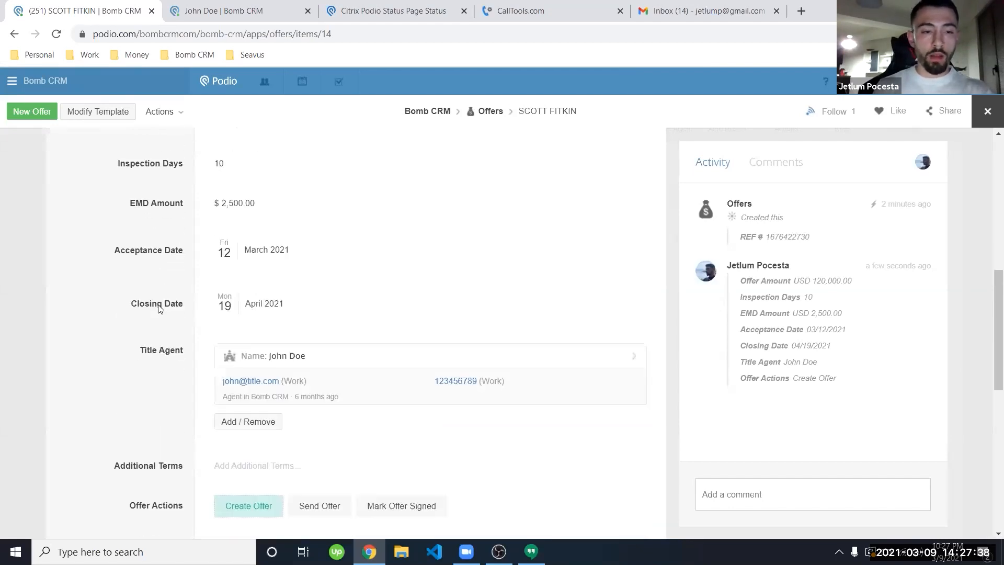
scroll(160, 309, "down", 1)
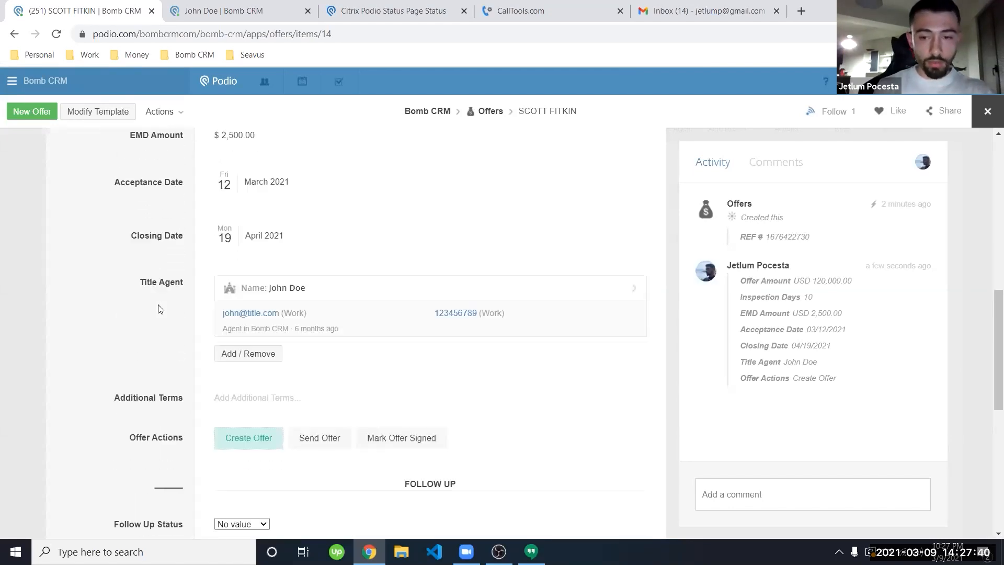
scroll(159, 309, "down", 1)
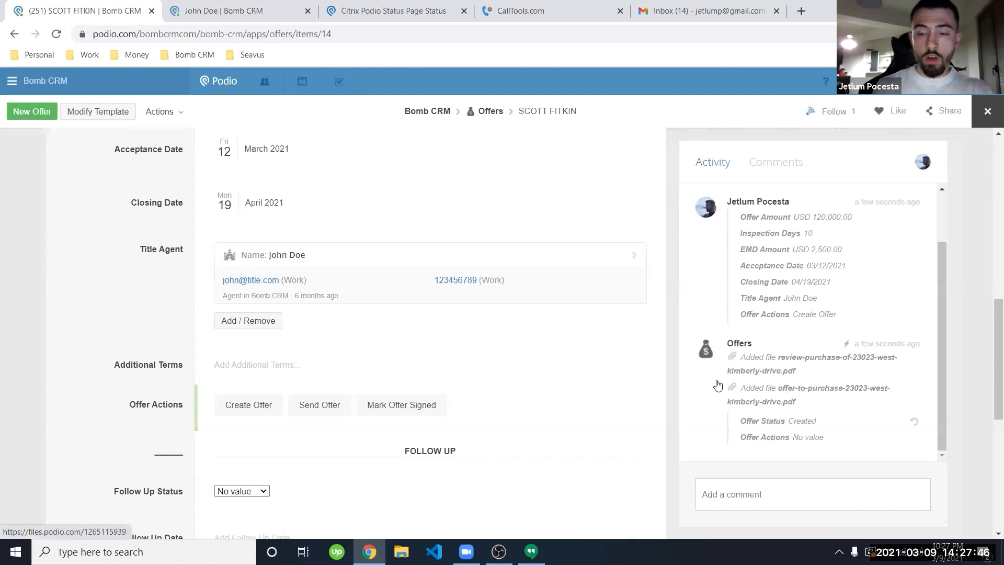
left_click(57, 33)
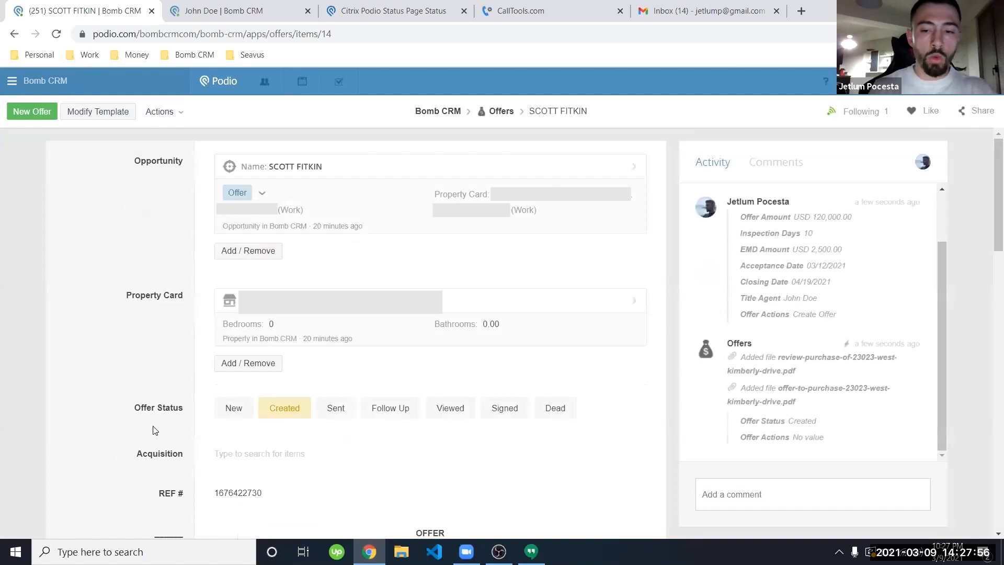
scroll(199, 427, "down", 10)
scroll(156, 430, "up", 2)
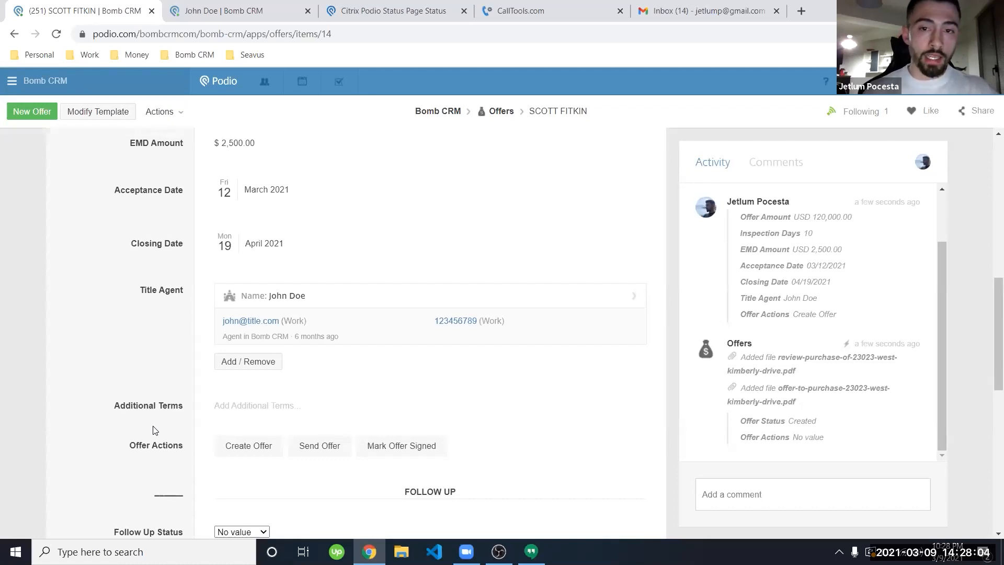
Step: Mark the offer as sent and open the first attached contract PDF
left_click(321, 445)
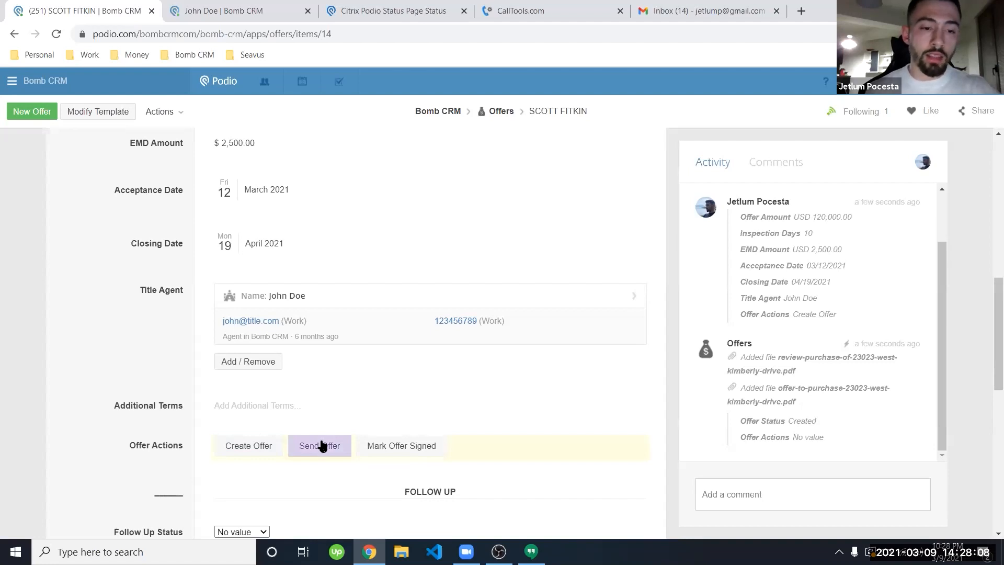
scroll(163, 400, "down", 3)
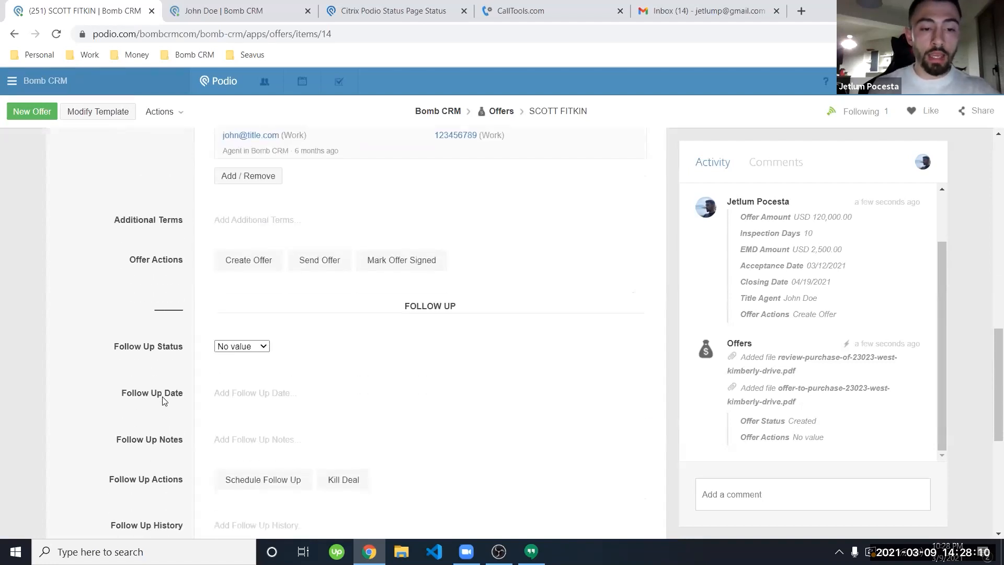
scroll(164, 400, "down", 5)
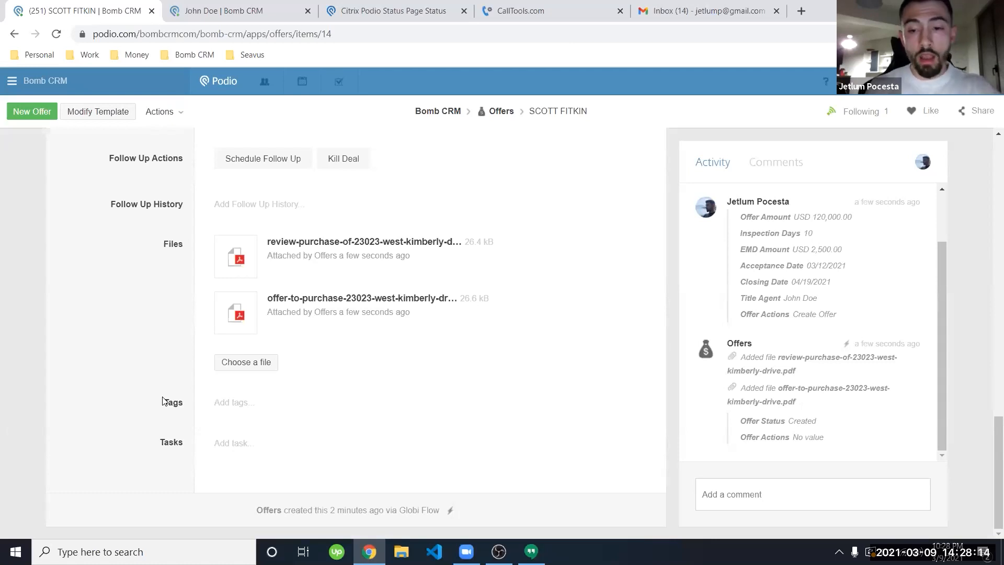
left_click(311, 244)
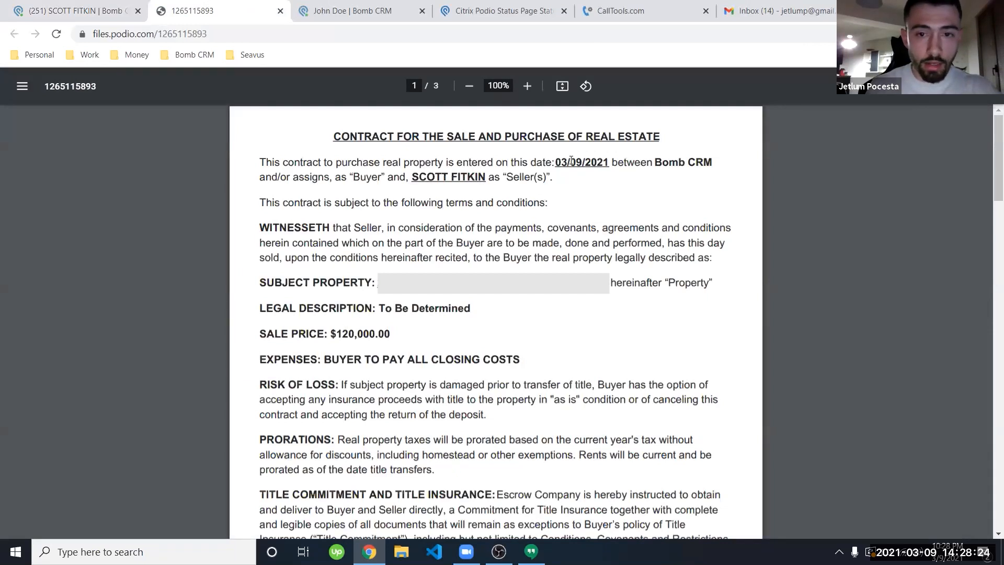
Step: Review the purchase contract PDF, including the $120,000 sale price, then close its tab
scroll(449, 328, "down", 1)
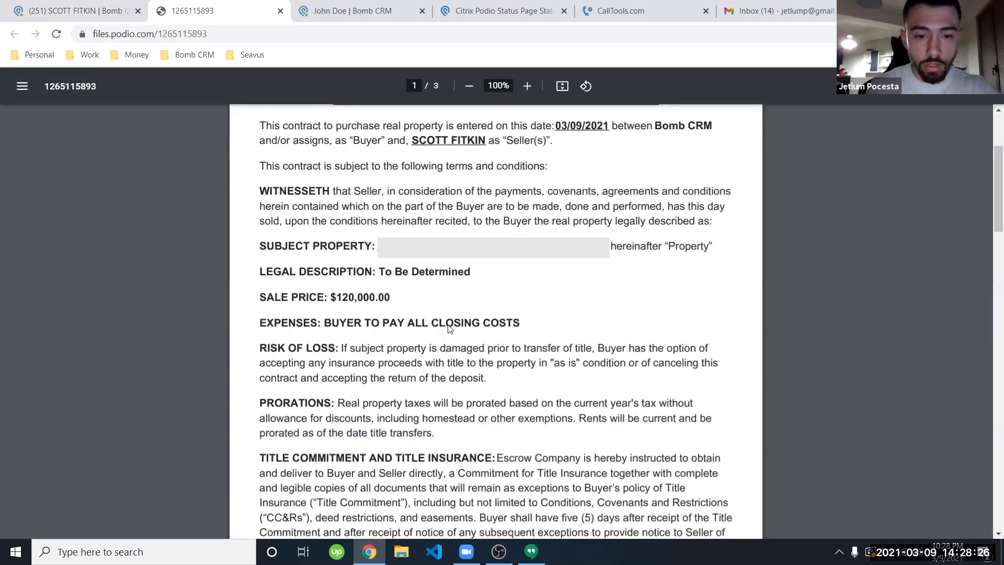
scroll(448, 328, "down", 10)
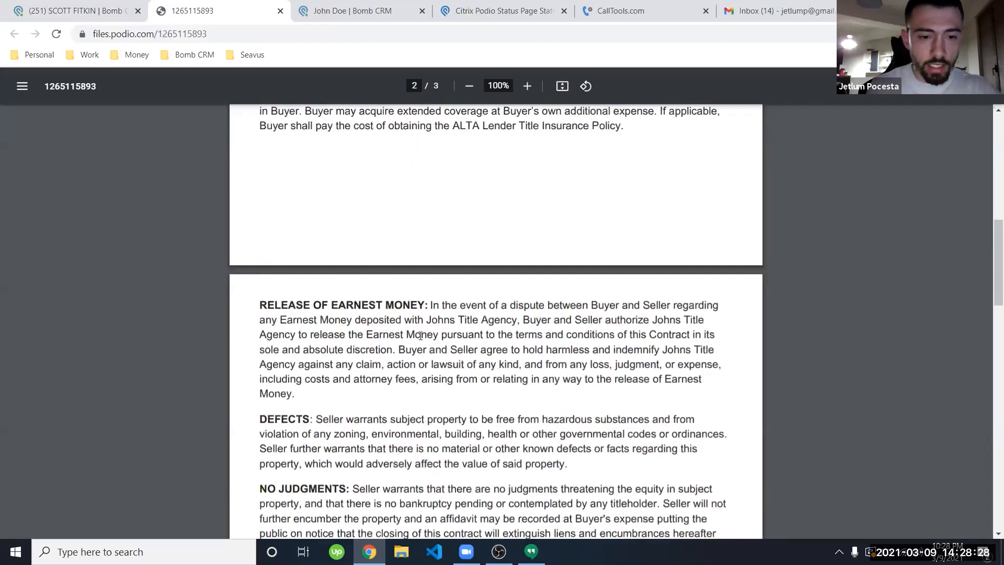
scroll(421, 335, "down", 5)
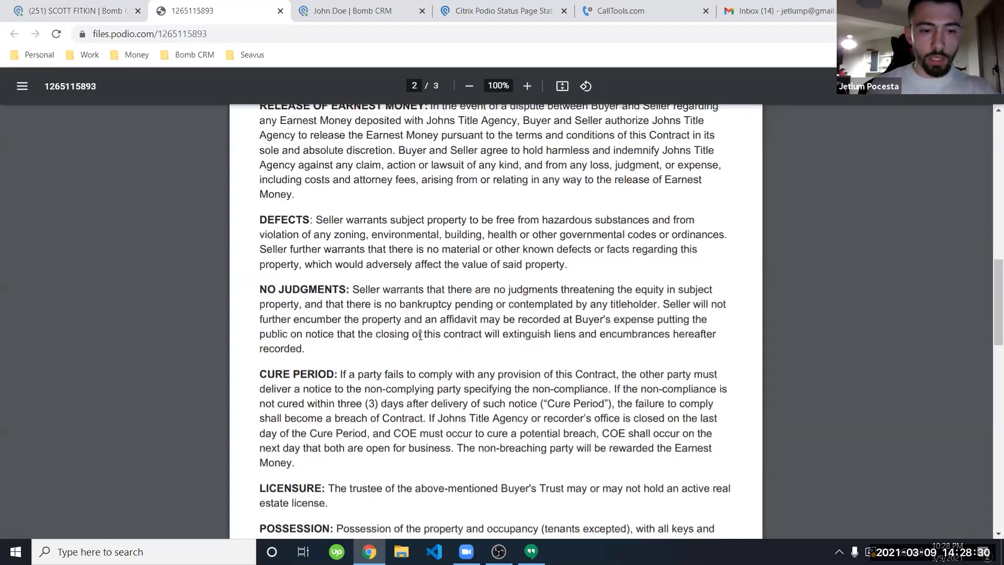
scroll(420, 336, "down", 12)
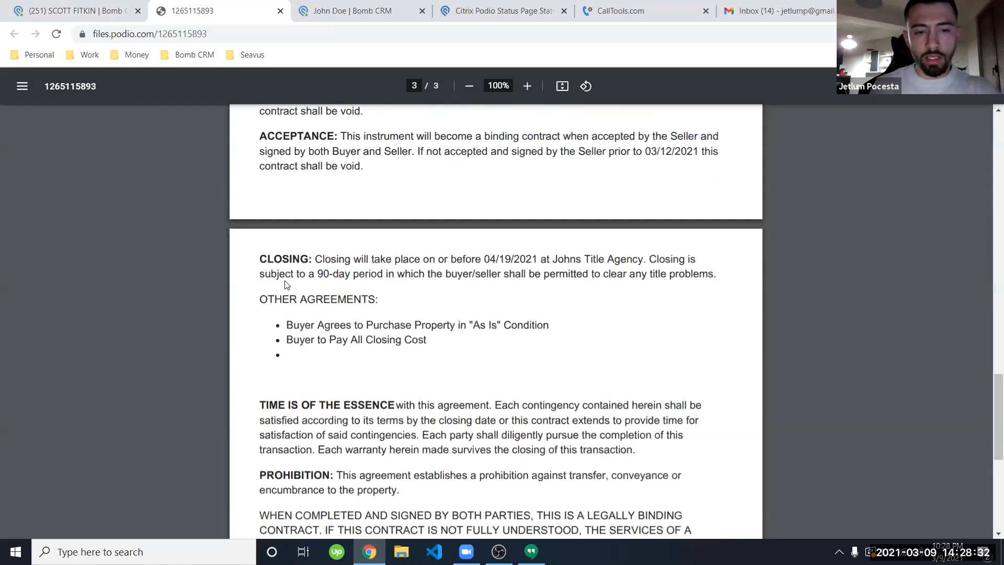
scroll(287, 285, "down", 2)
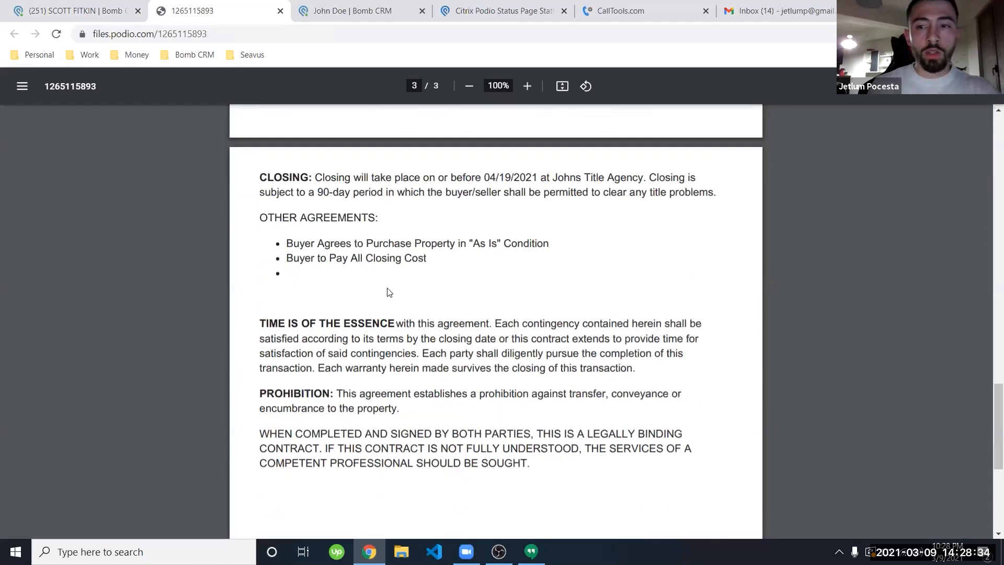
scroll(389, 293, "down", 5)
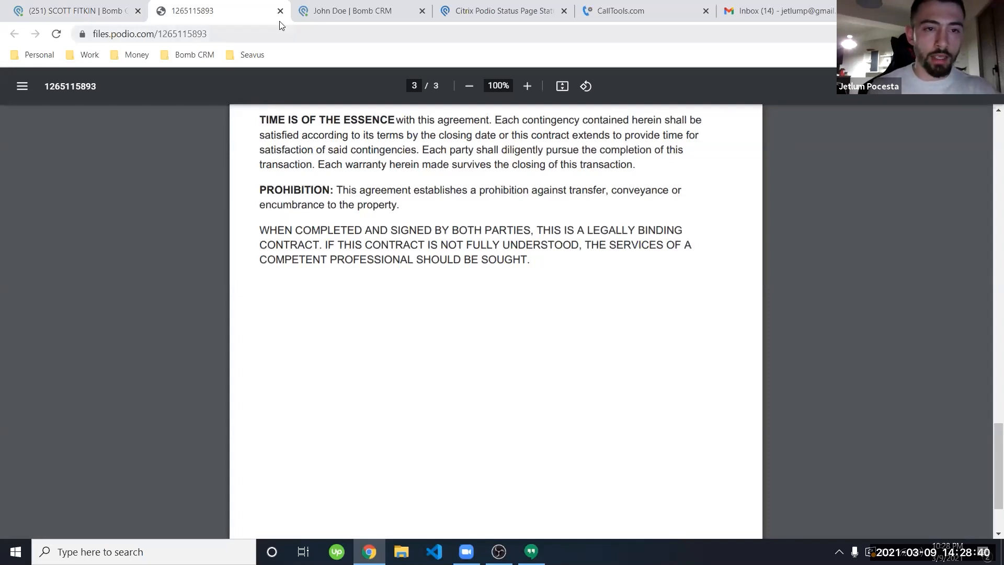
key("ctrl+w")
scroll(142, 293, "up", 9)
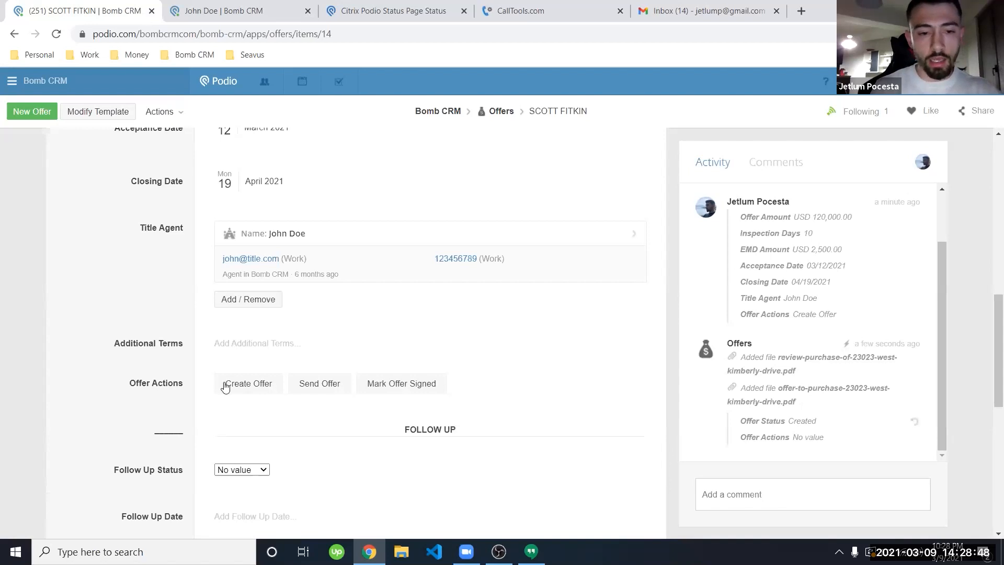
Step: Mark the offer as sent, then as signed, under Offer Actions
left_click(319, 383)
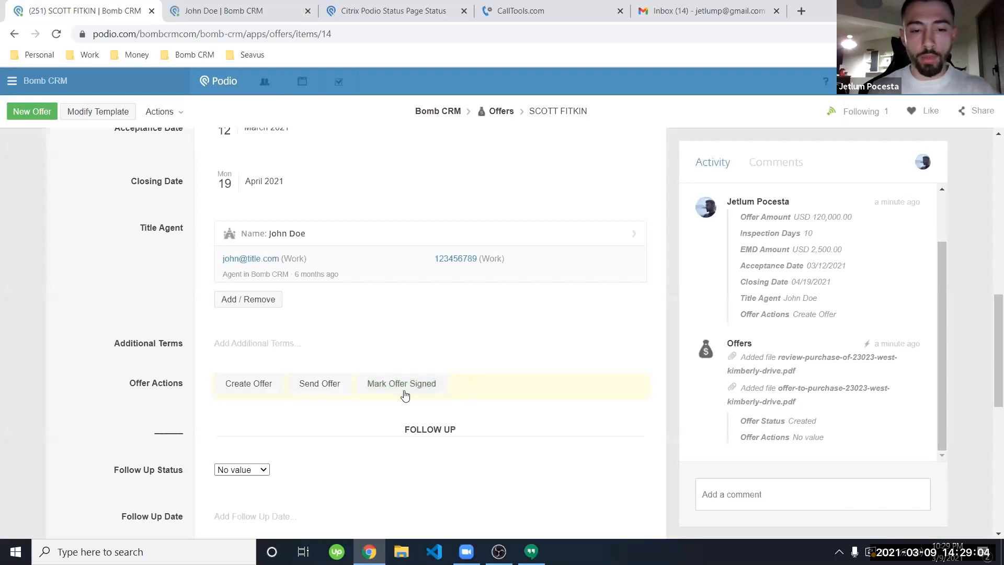
left_click(383, 391)
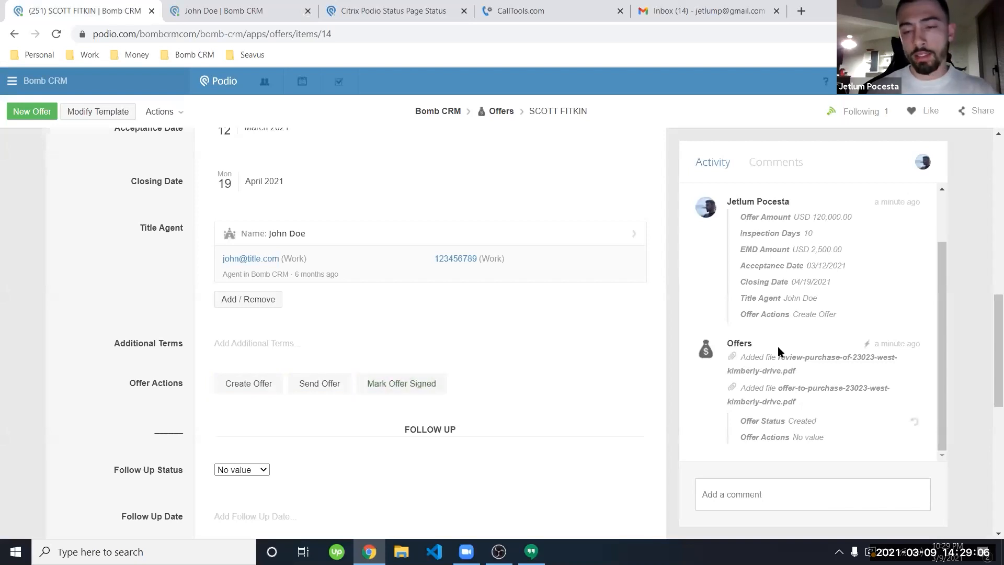
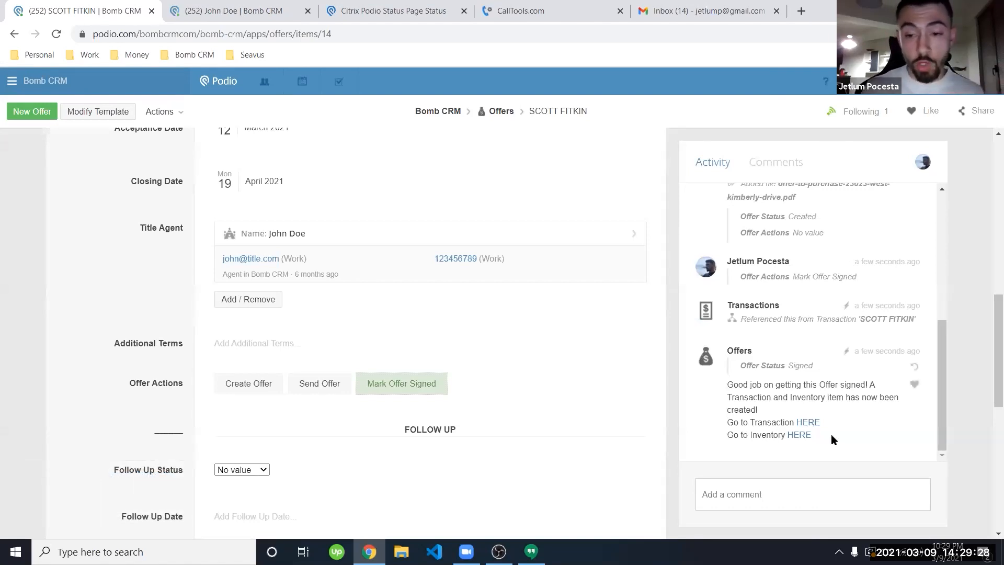
Step: Open the new transaction from the signed offer and set its Assignment Fee to 10000
left_click(814, 423)
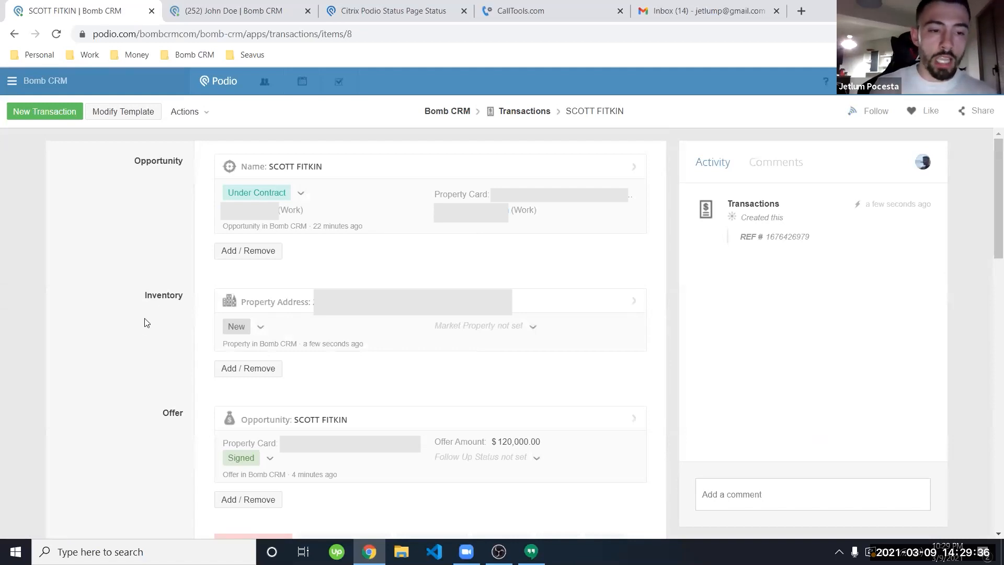
scroll(140, 328, "down", 3)
scroll(140, 328, "down", 1)
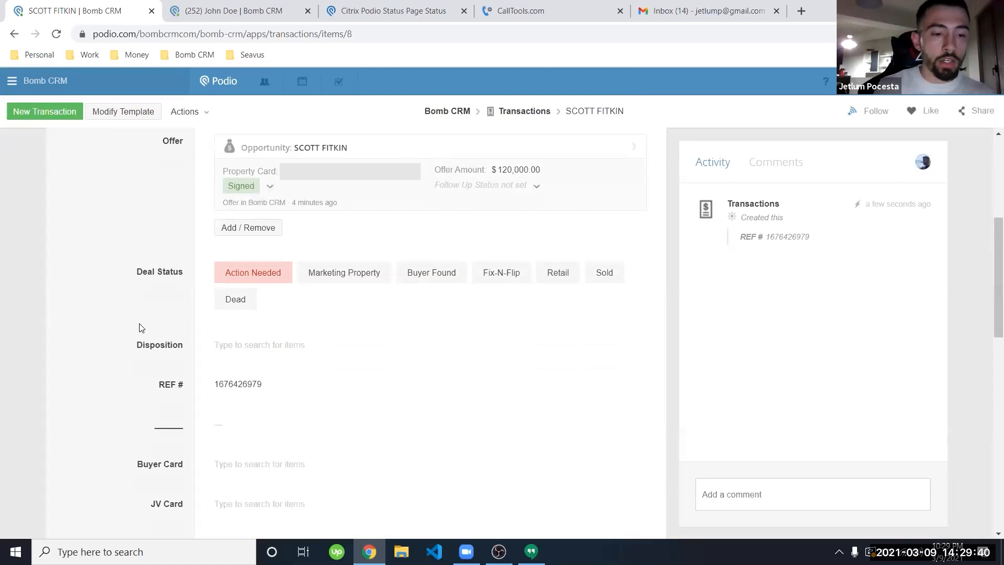
scroll(139, 329, "down", 3)
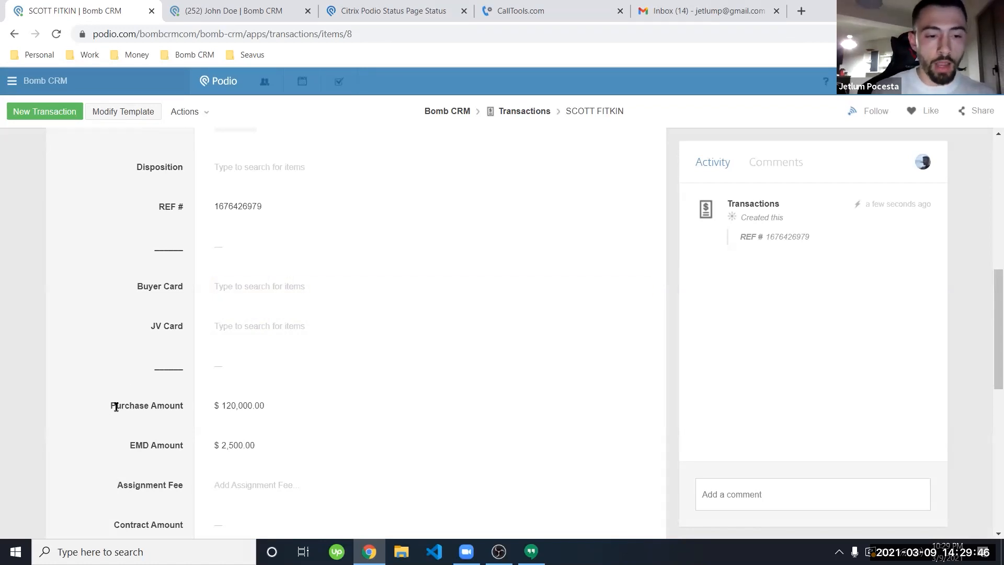
scroll(117, 407, "down", 2)
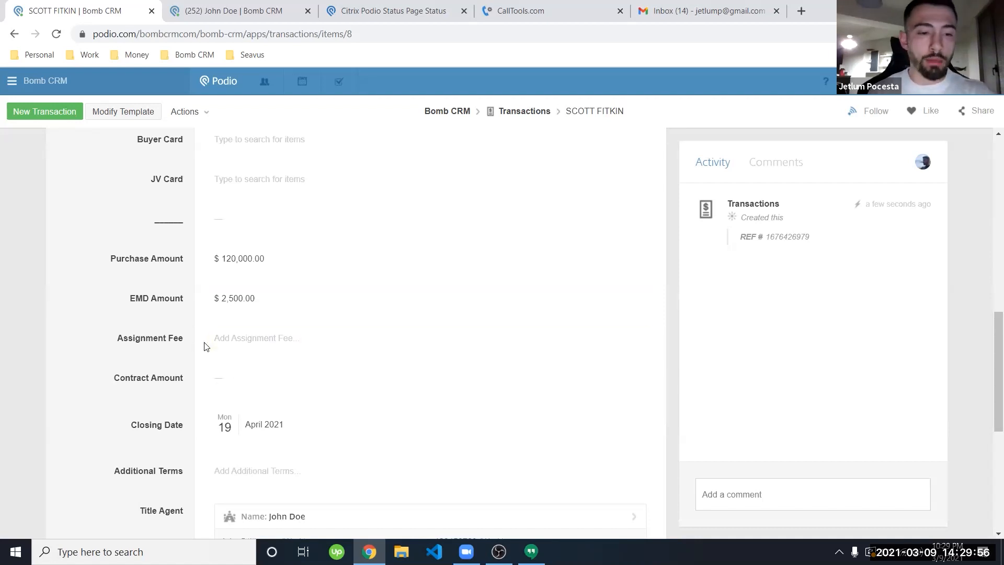
left_click(246, 339)
type("10000")
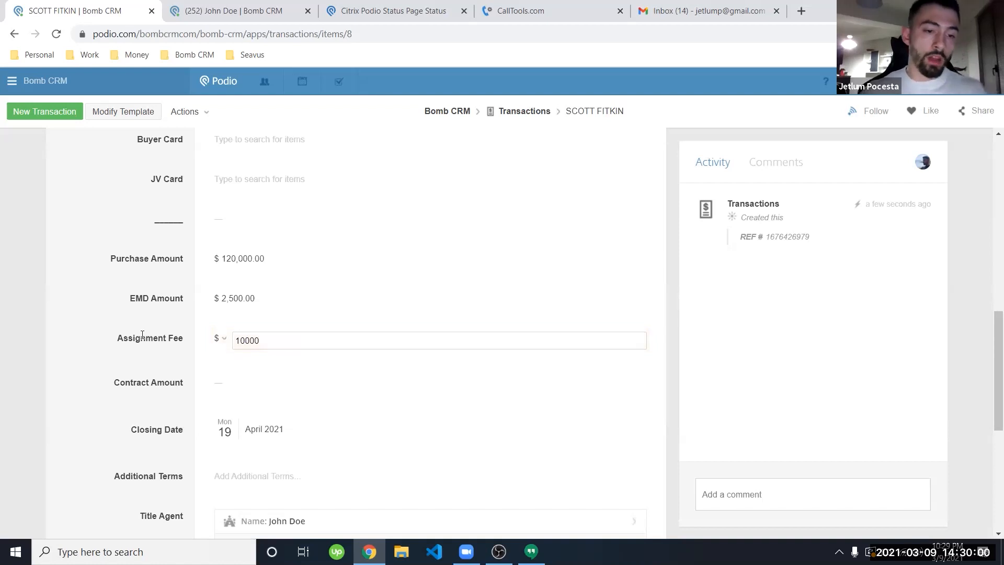
key("Return")
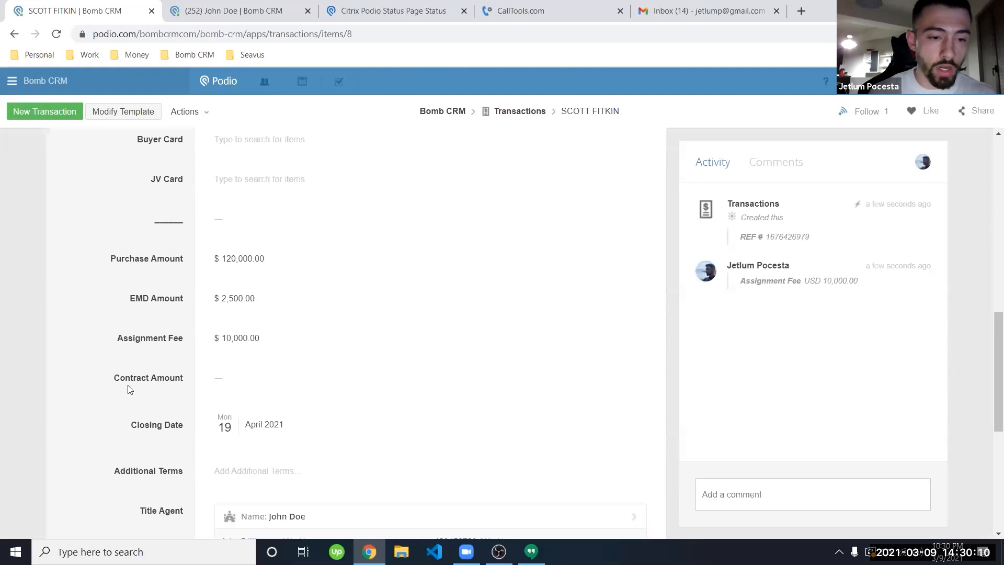
Step: Review the saved transaction, then go to its linked inventory property record
scroll(120, 396, "down", 3)
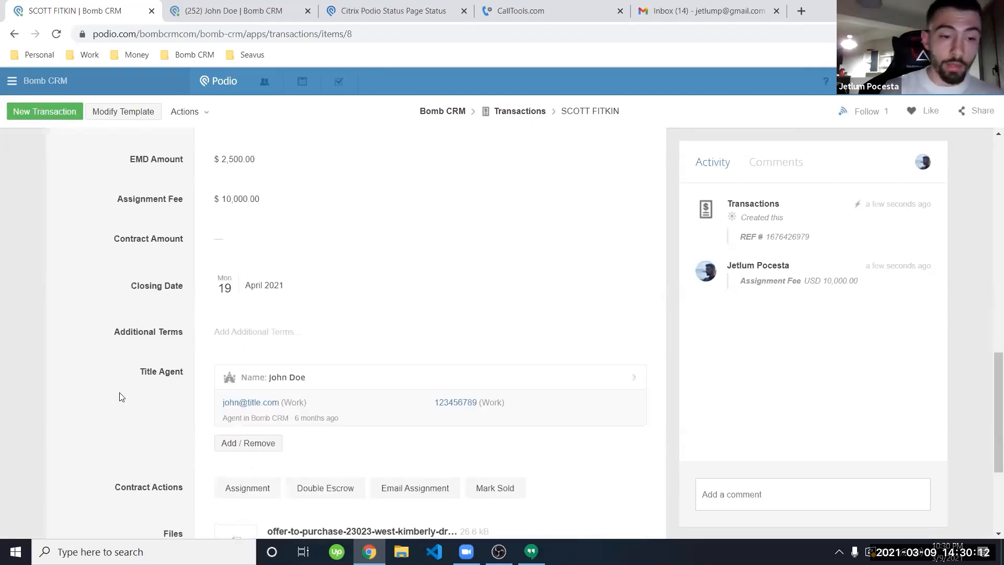
scroll(124, 381, "down", 2)
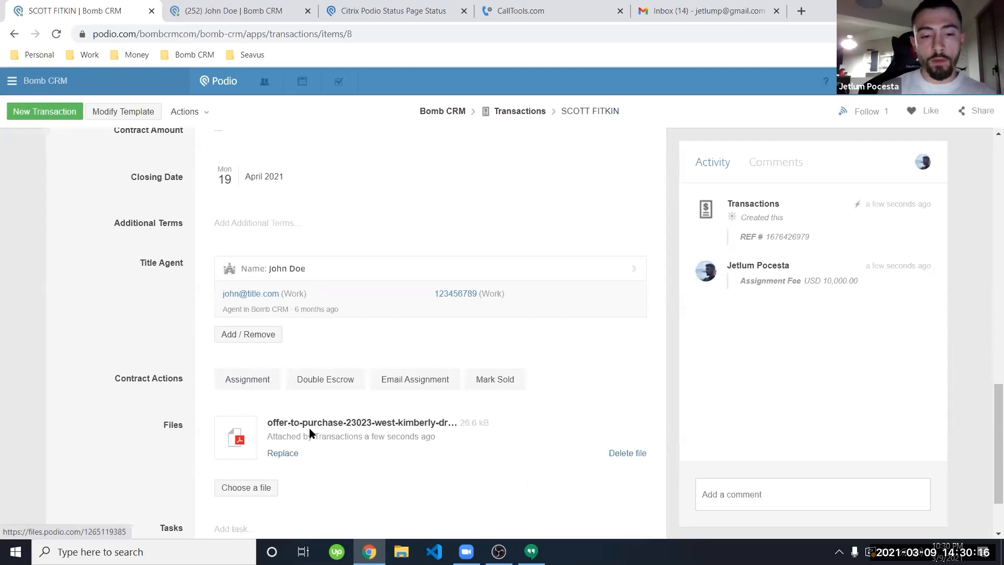
scroll(121, 405, "up", 10)
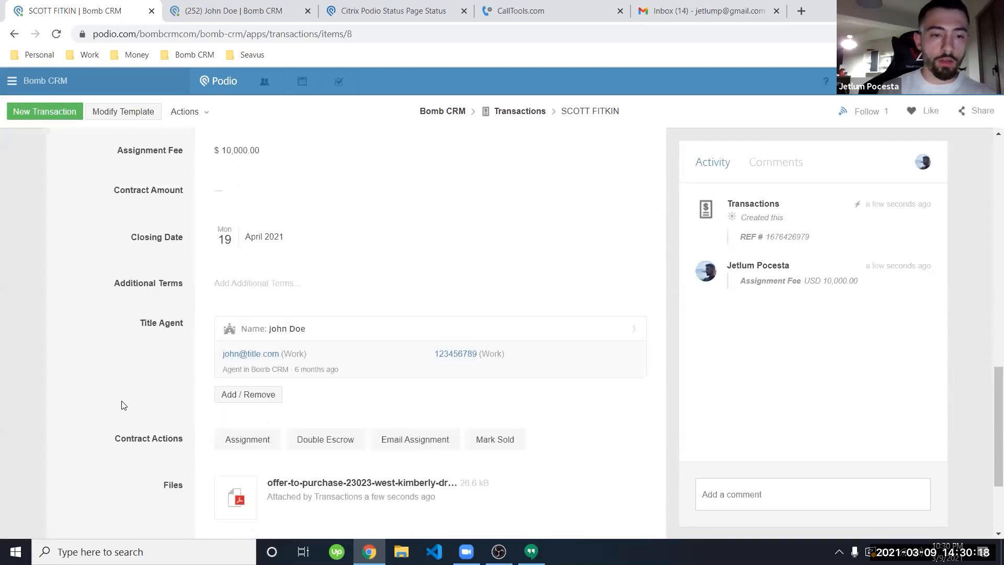
scroll(124, 405, "up", 1)
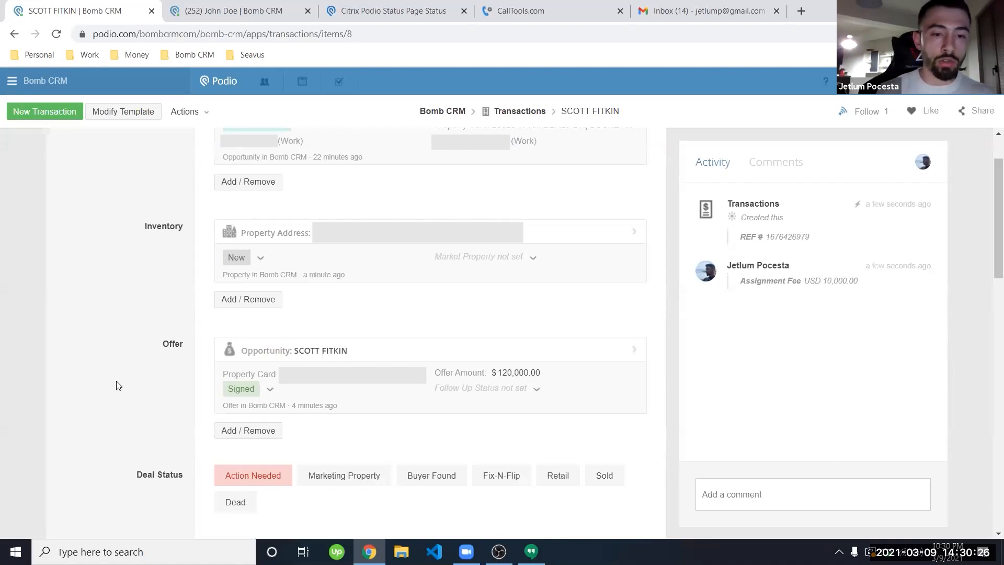
left_click(354, 233)
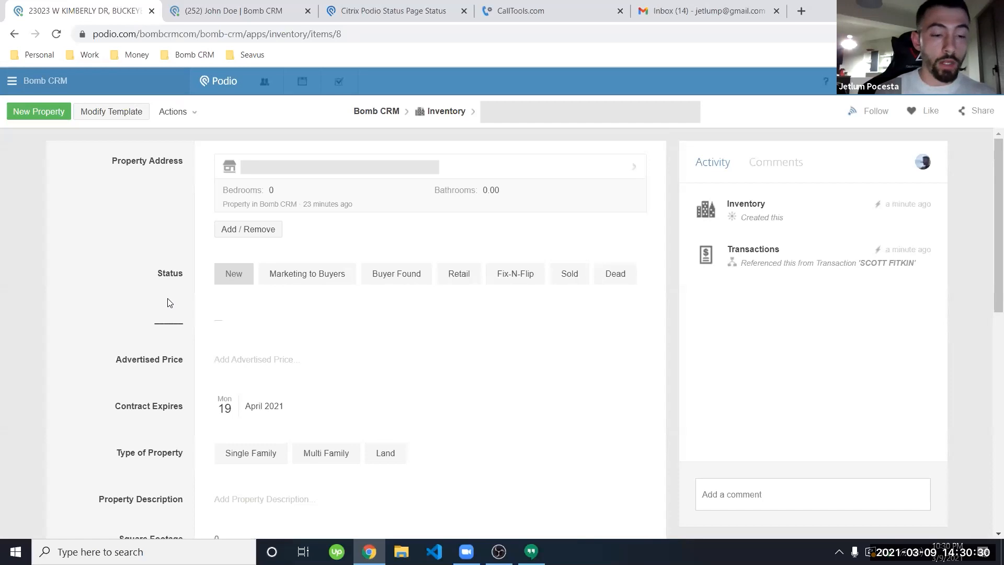
Step: Review the inventory property record's fields, then switch to the title agent's record
scroll(167, 303, "down", 1)
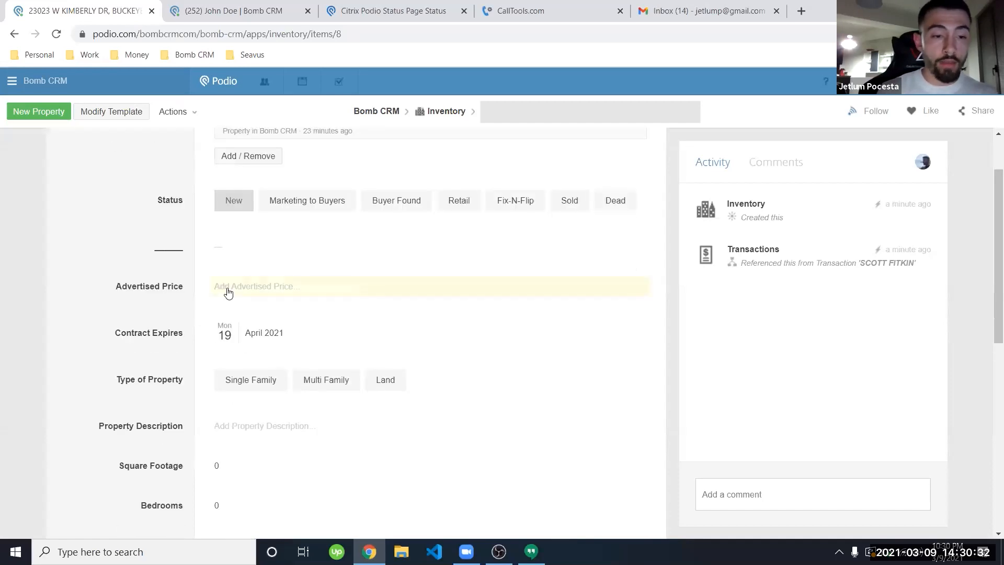
scroll(231, 332, "down", 1)
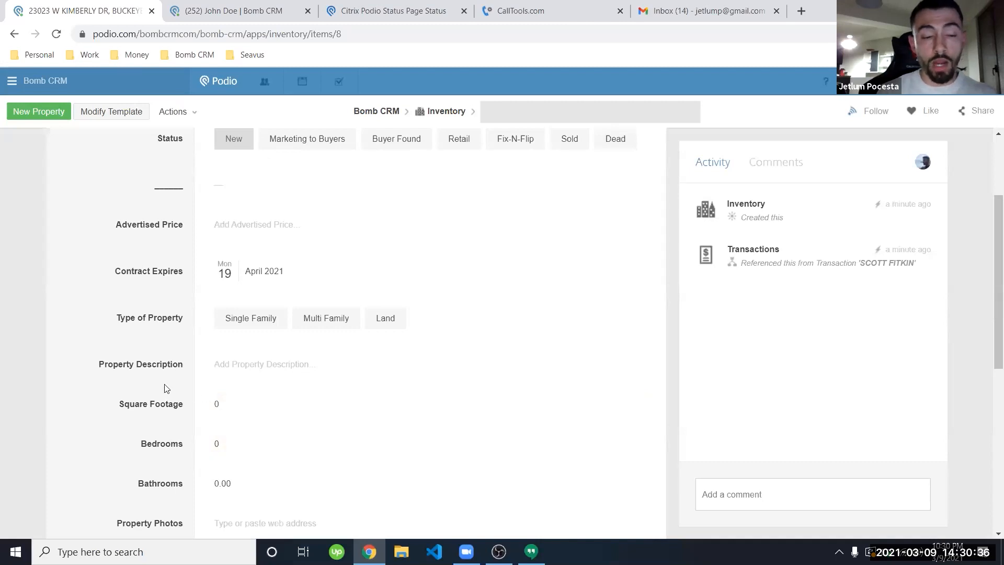
scroll(159, 392, "down", 4)
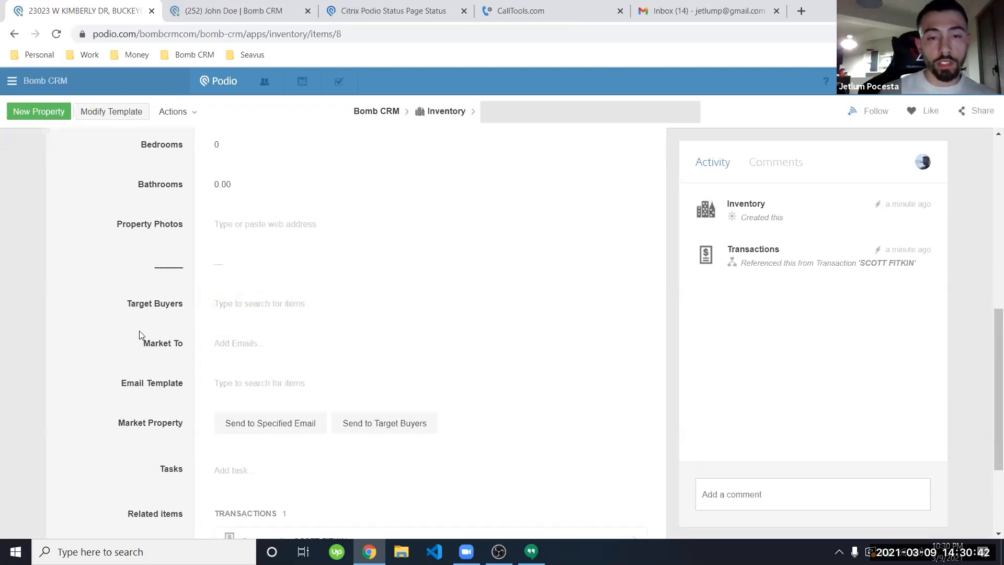
scroll(140, 334, "up", 2)
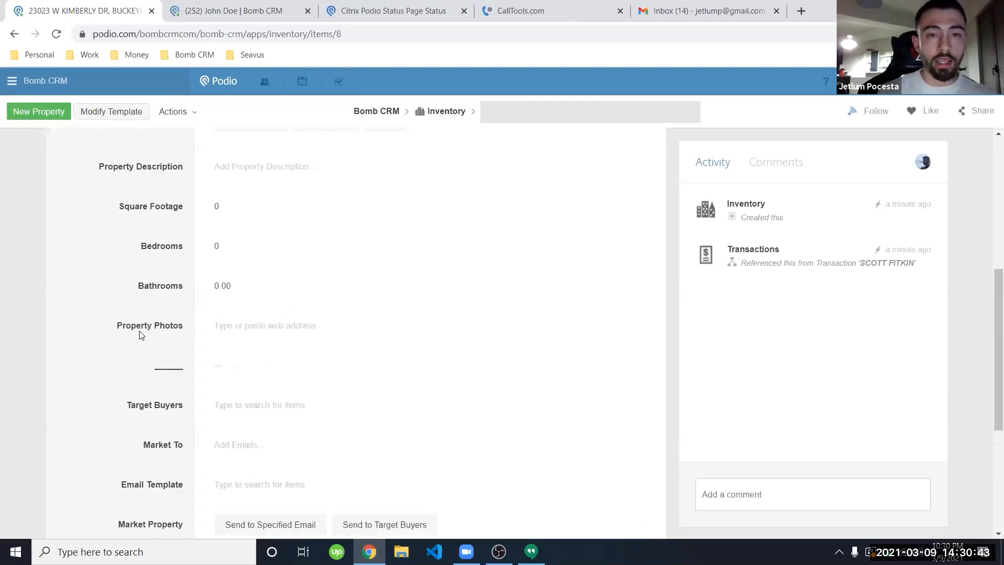
left_click(254, 11)
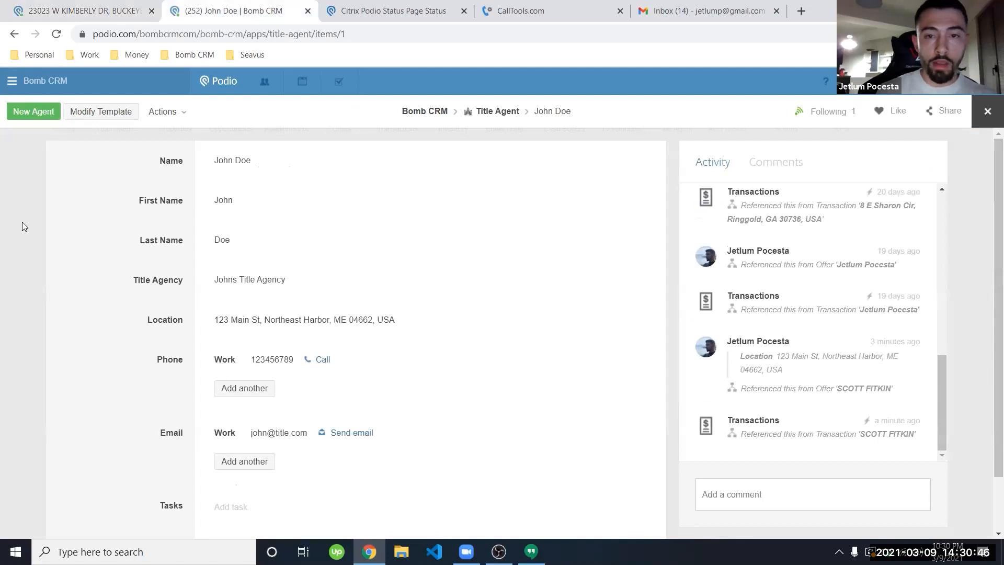
Step: Check the Jet Buyer record in Cash Buyers, then return to the inventory property record
left_click(22, 222)
left_click(565, 126)
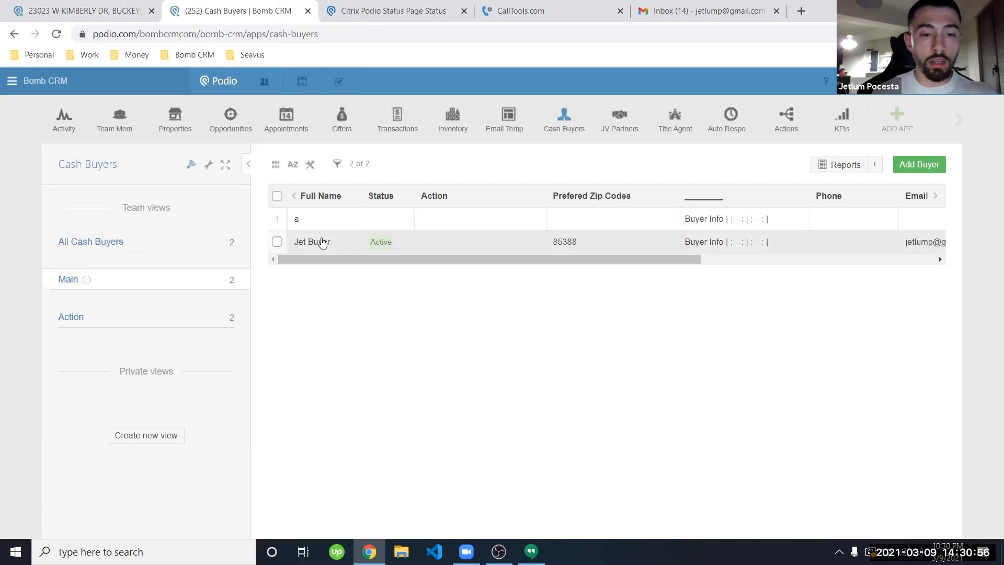
left_click(323, 242)
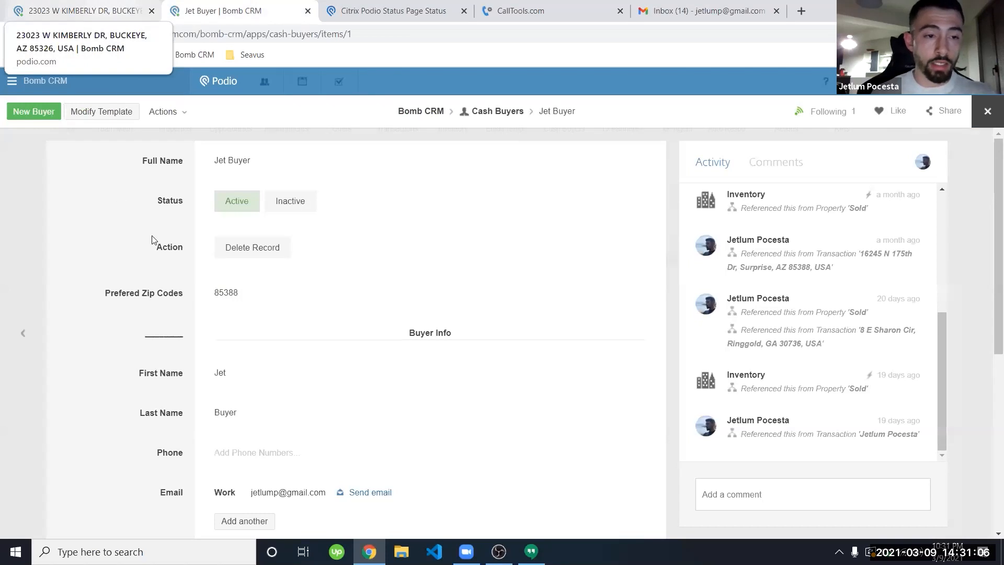
left_click(88, 5)
scroll(117, 355, "down", 1)
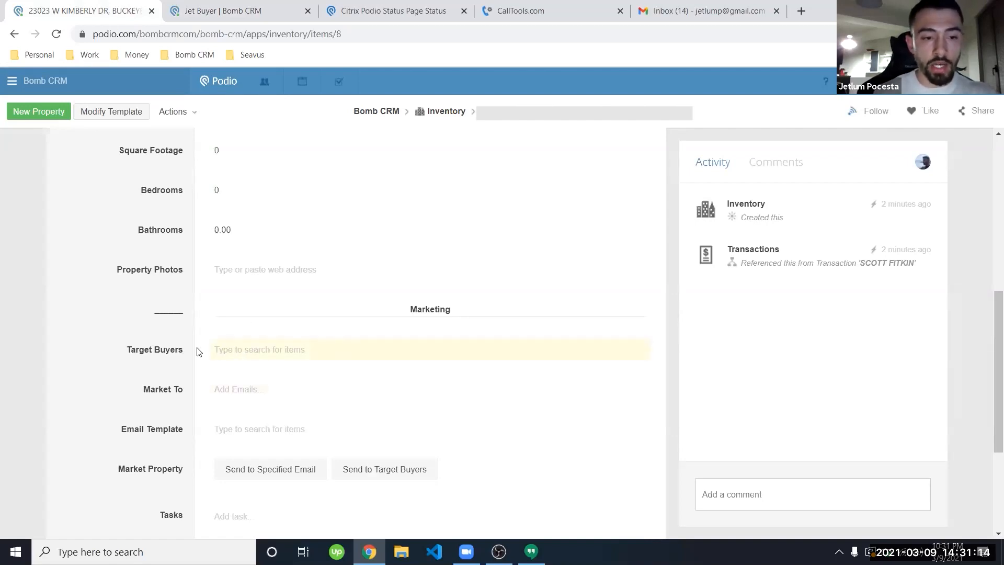
scroll(142, 345, "up", 4)
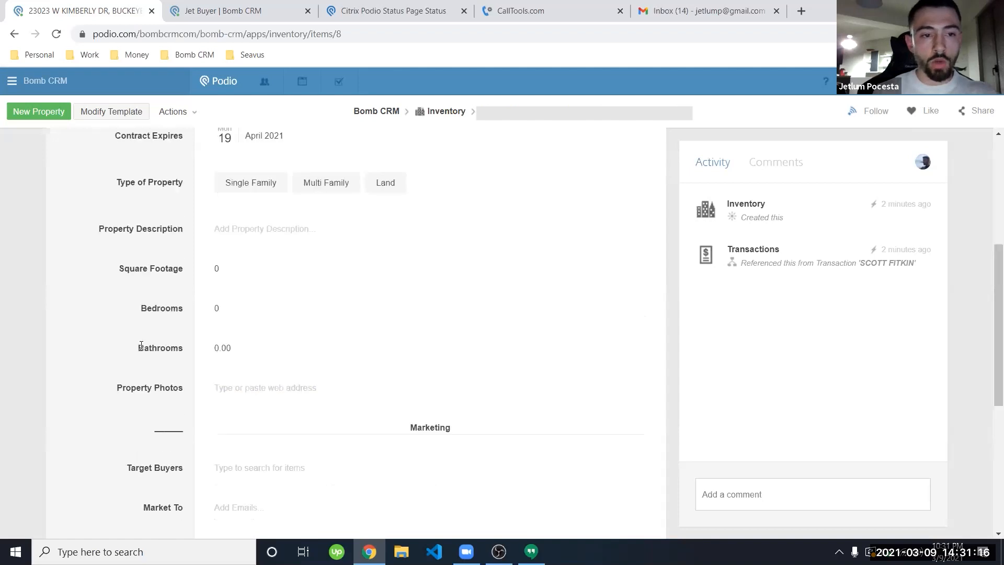
scroll(141, 345, "down", 6)
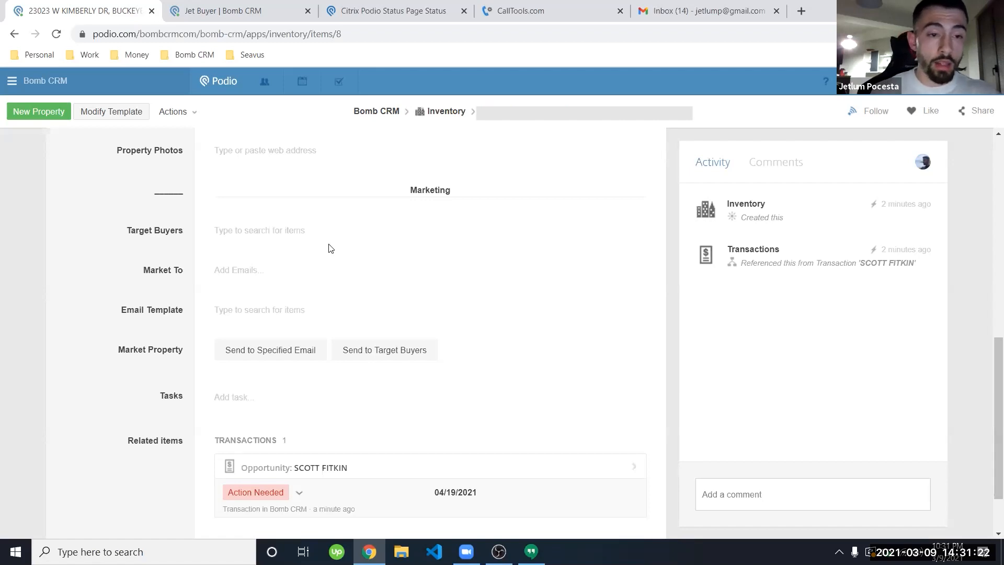
scroll(150, 246, "up", 6)
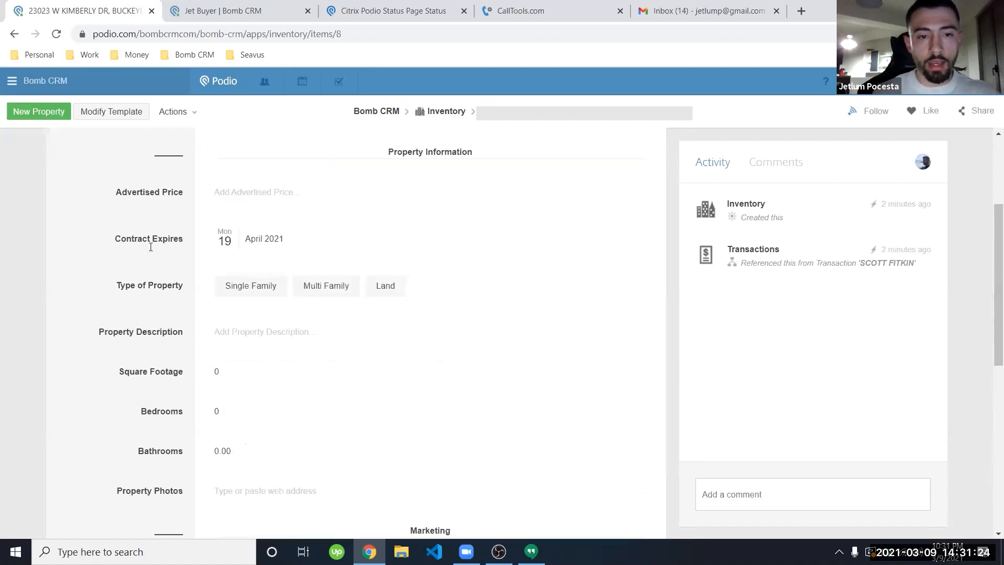
scroll(150, 247, "up", 3)
scroll(151, 246, "down", 2)
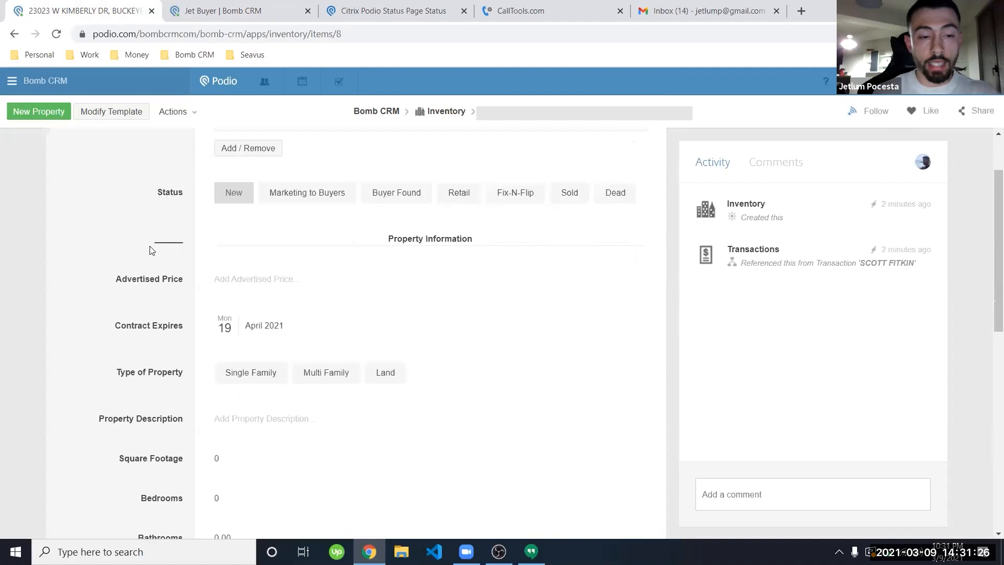
scroll(152, 250, "down", 7)
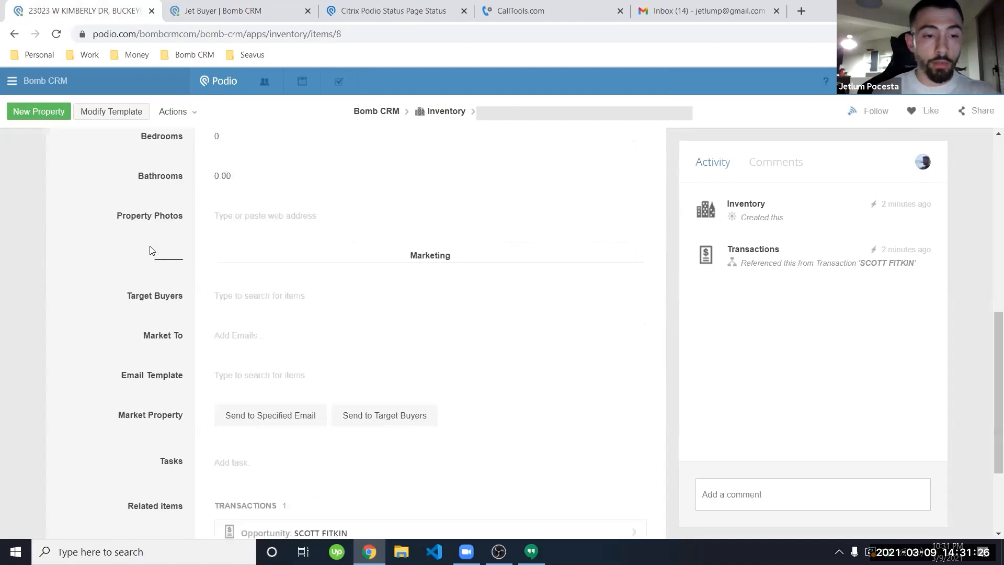
left_click(225, 6)
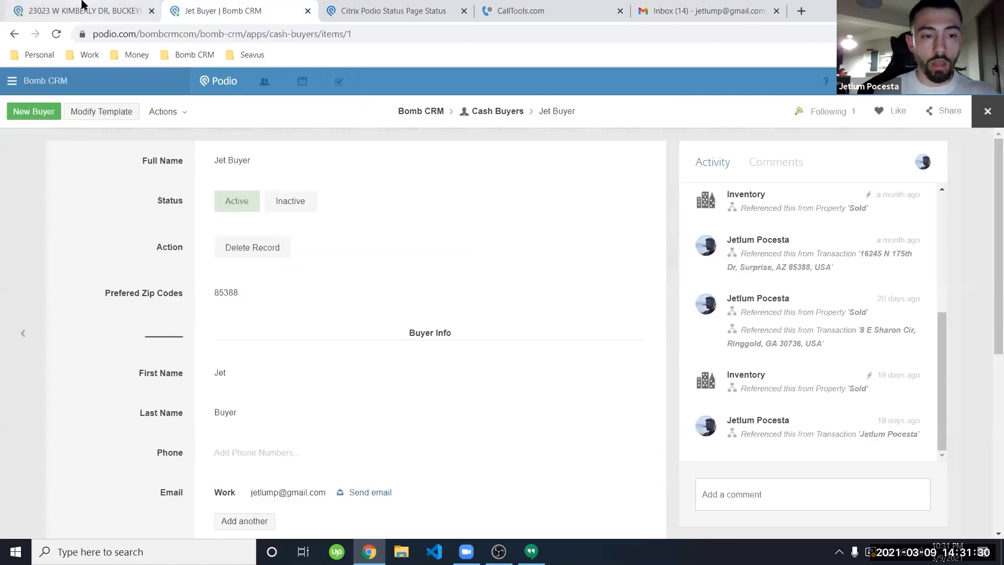
left_click(84, 6)
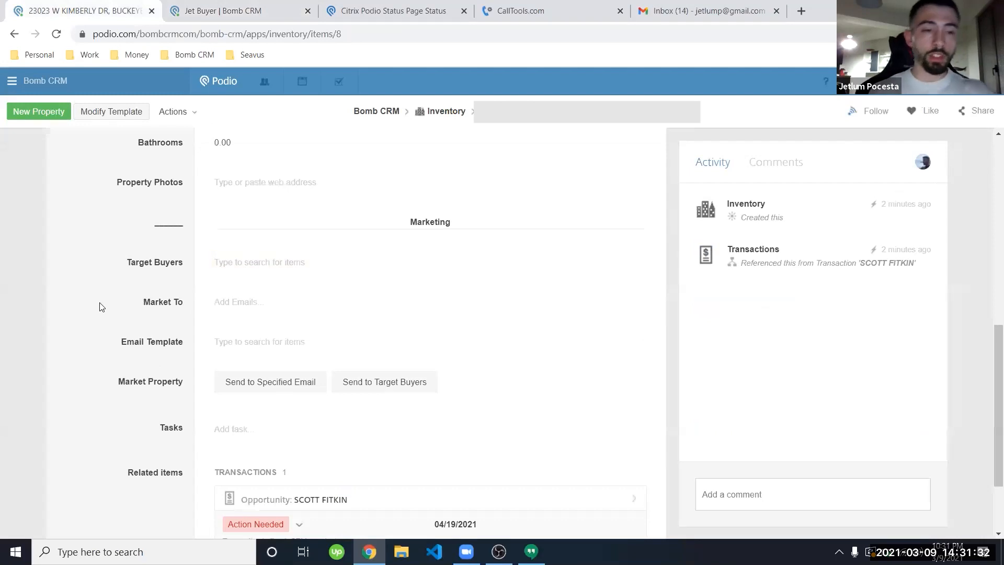
scroll(126, 296, "up", 6)
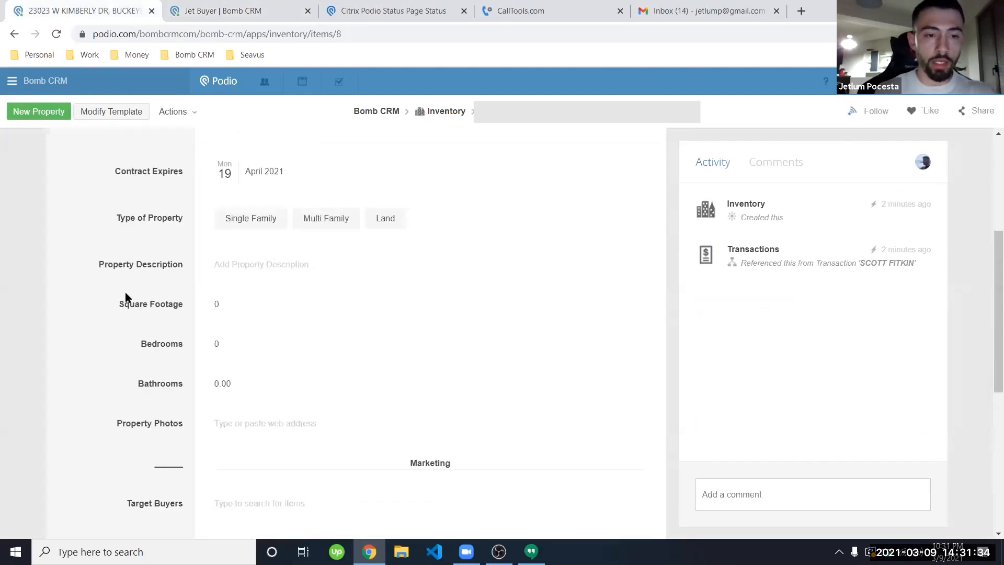
scroll(311, 249, "down", 5)
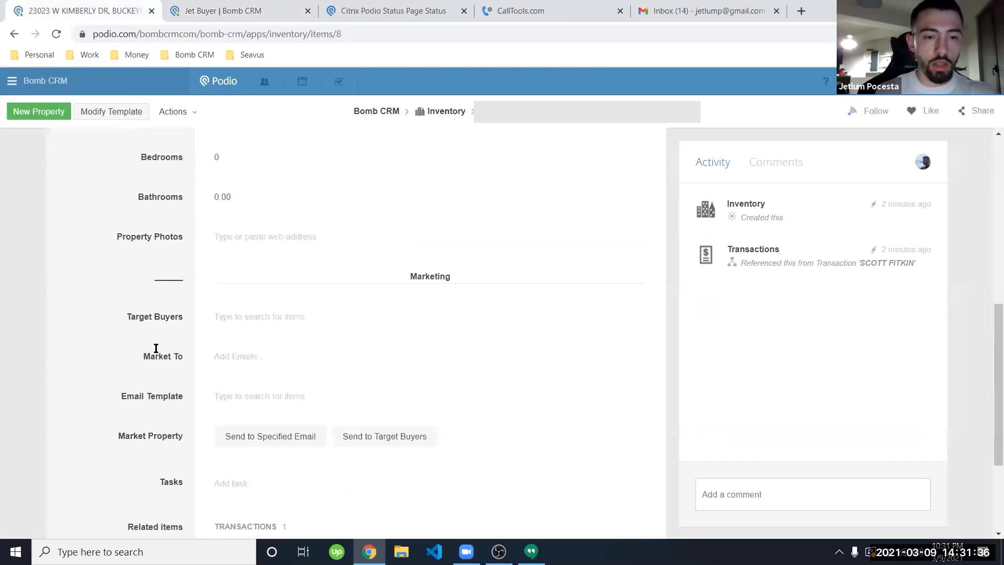
Step: Add the existing cash buyer as Target Buyer and choose the New Property Under Contract template
left_click(267, 312)
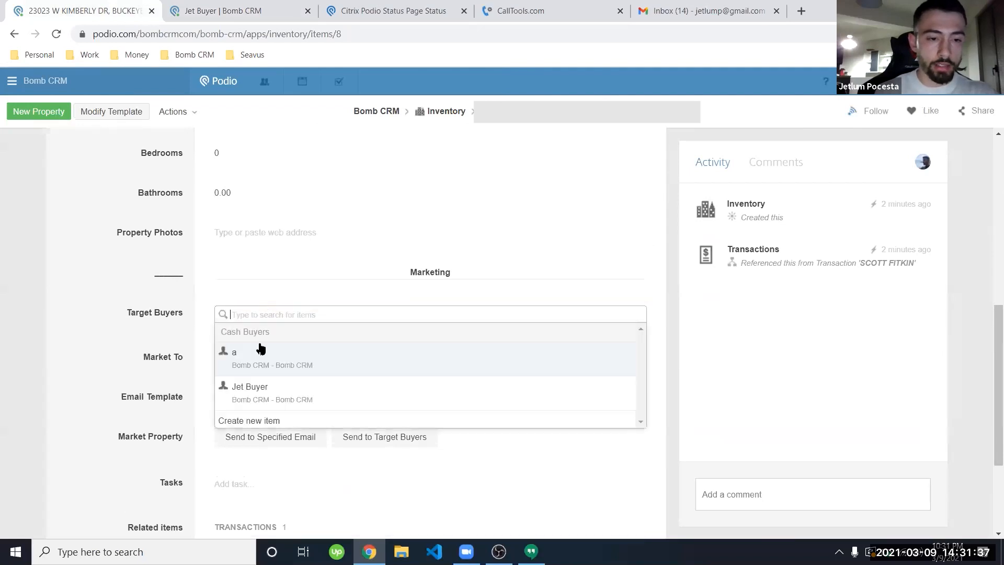
left_click(251, 397)
left_click(164, 354)
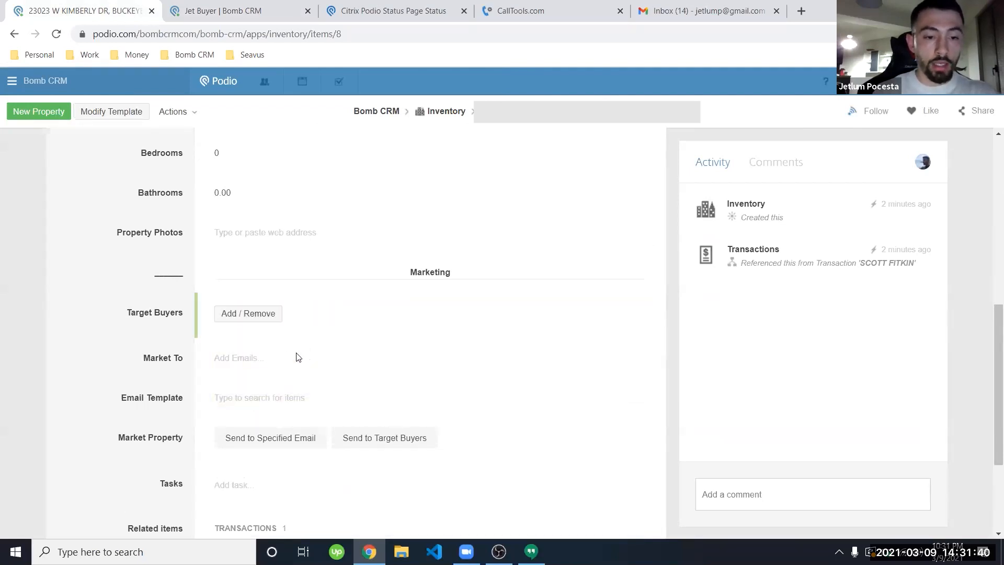
scroll(132, 353, "down", 2)
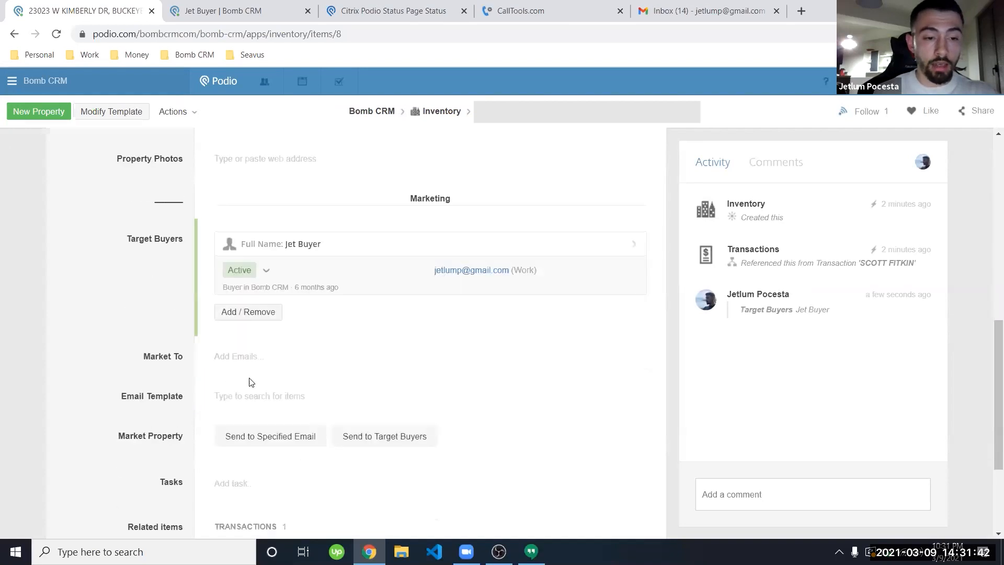
left_click(250, 399)
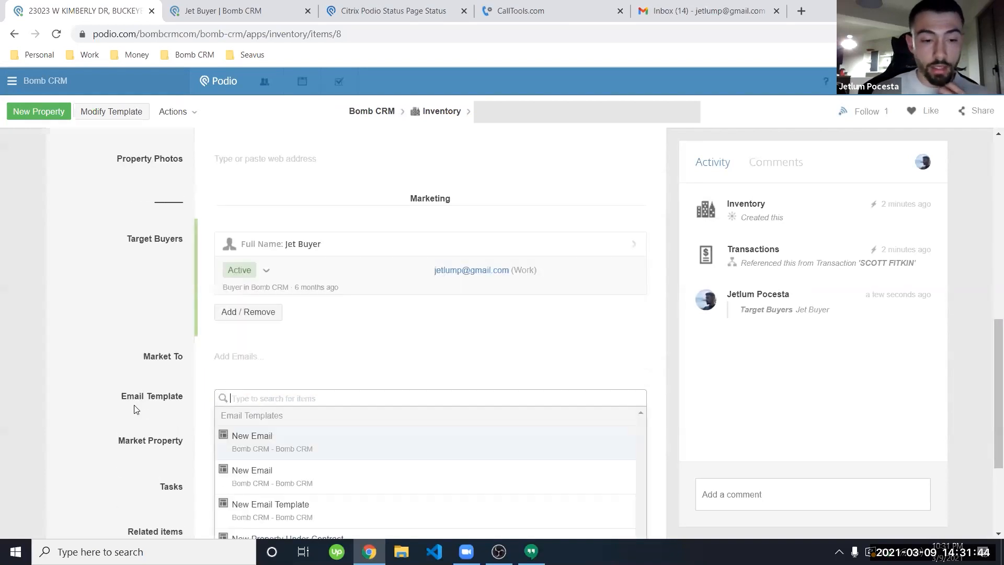
scroll(134, 405, "down", 1)
left_click(292, 481)
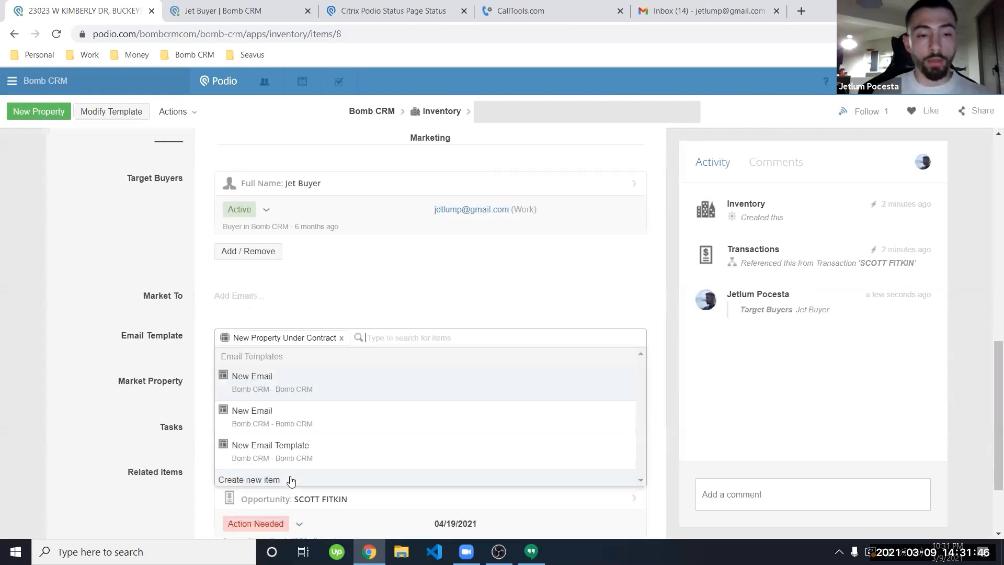
left_click(146, 278)
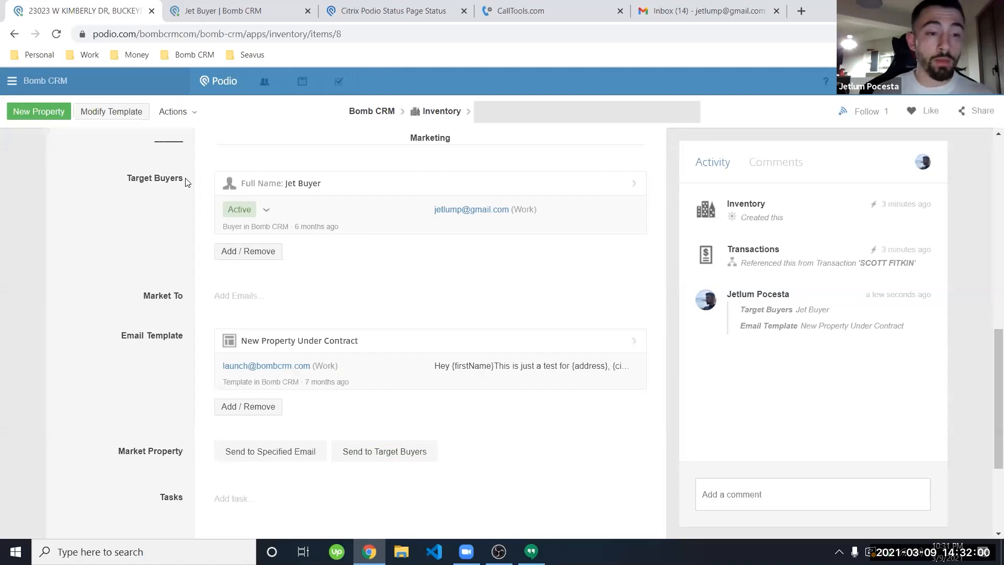
Step: Enter a work e-mail as the Market To address and send the property to it
left_click(258, 298)
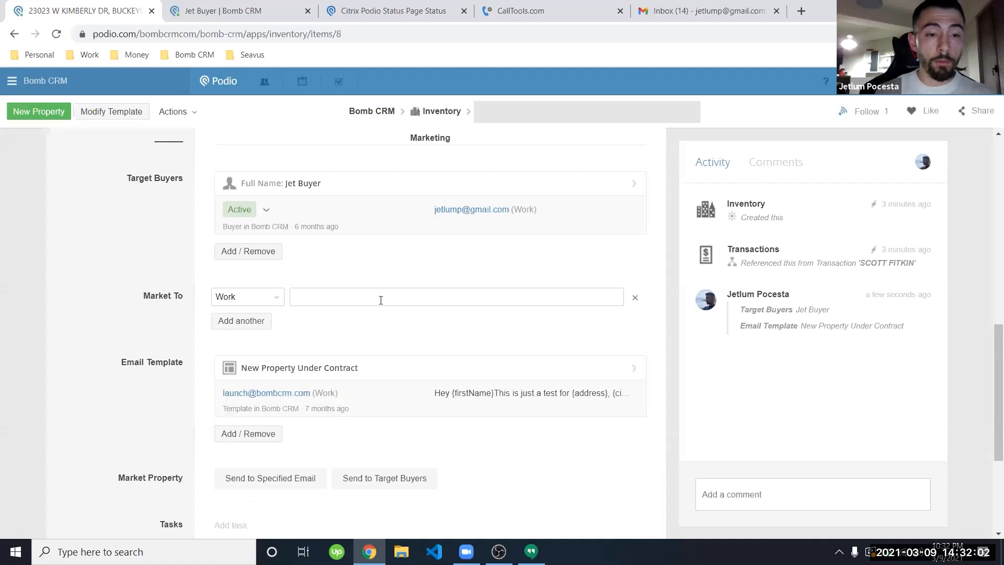
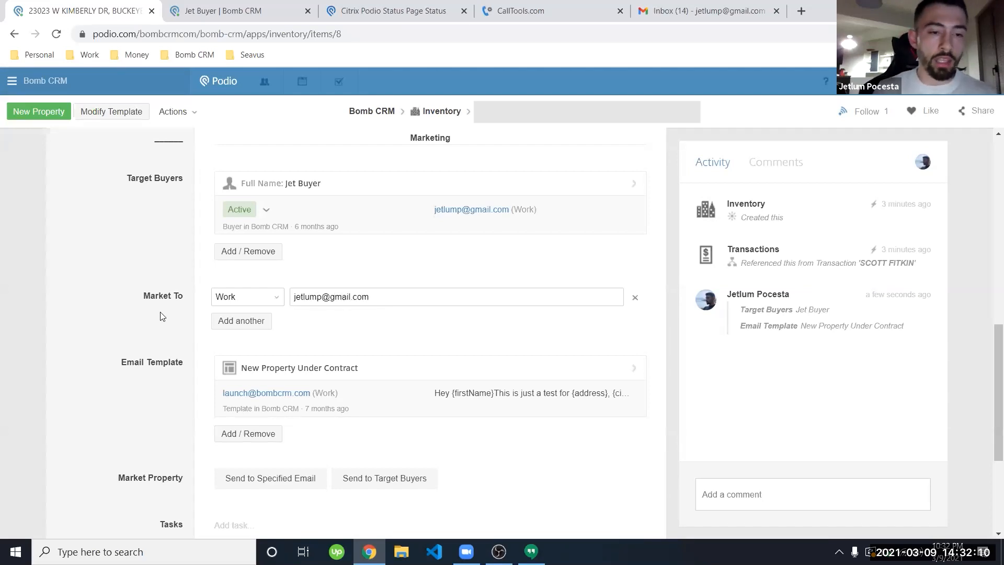
left_click(160, 315)
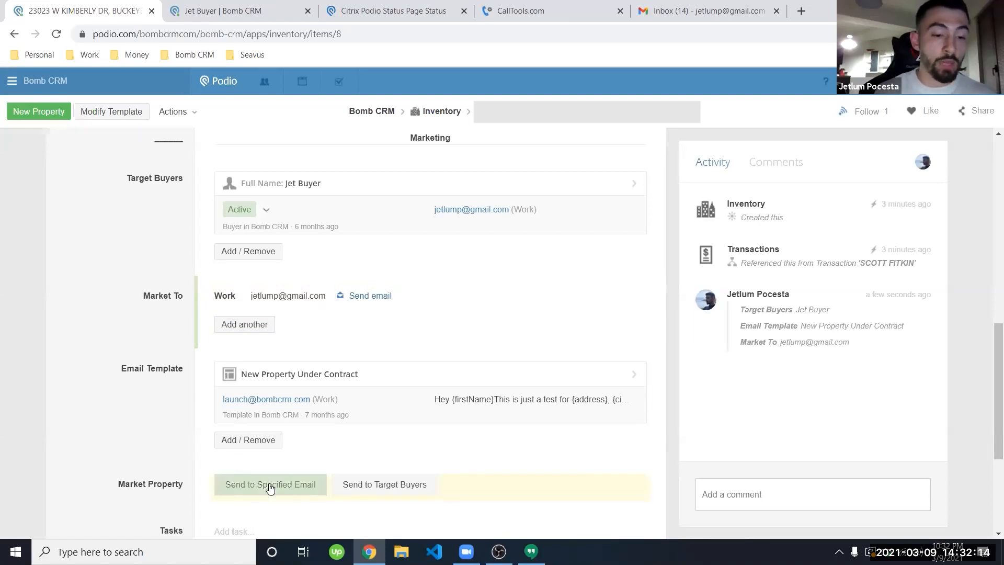
scroll(234, 428, "down", 2)
left_click(298, 404)
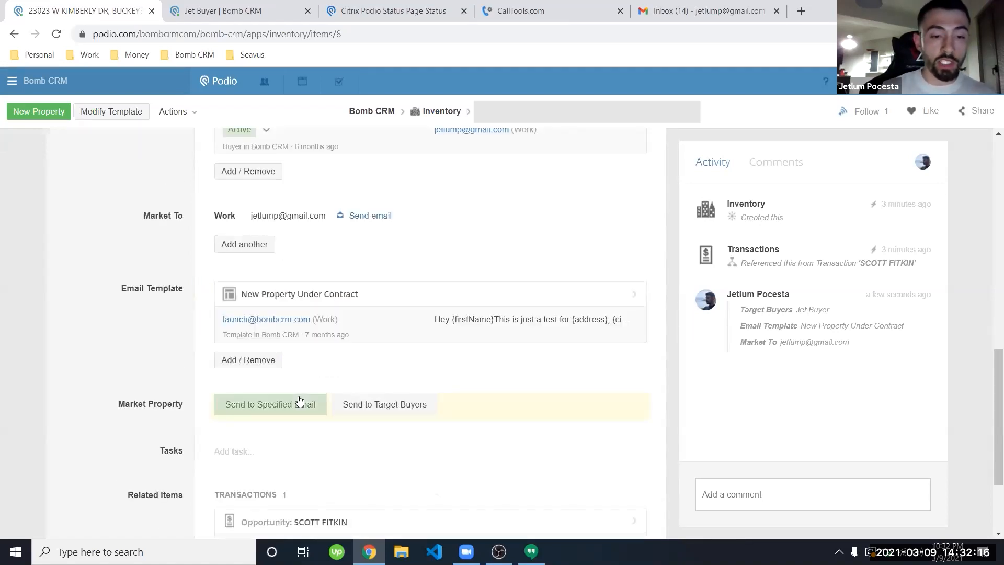
left_click(254, 245)
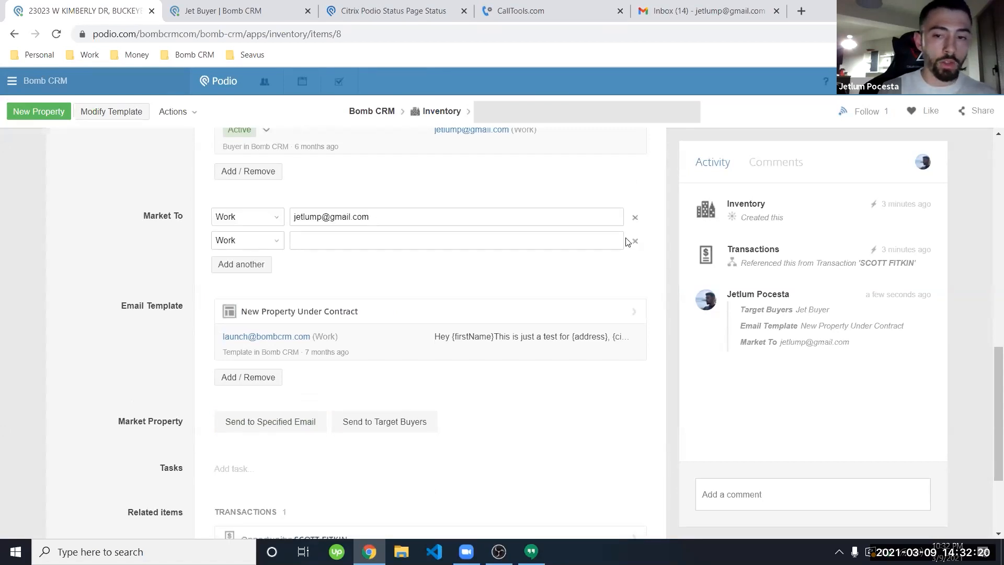
left_click(147, 278)
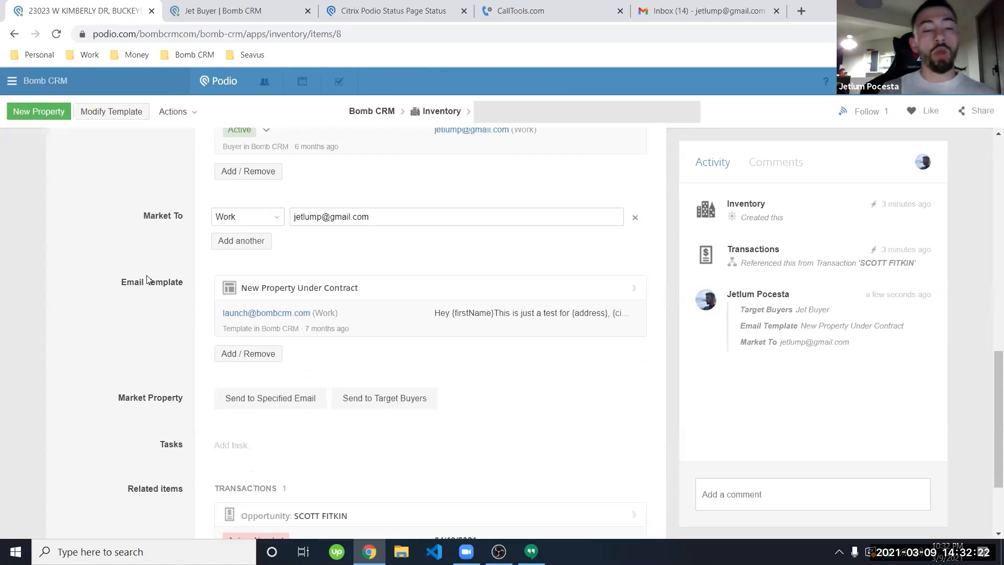
scroll(146, 275, "up", 10)
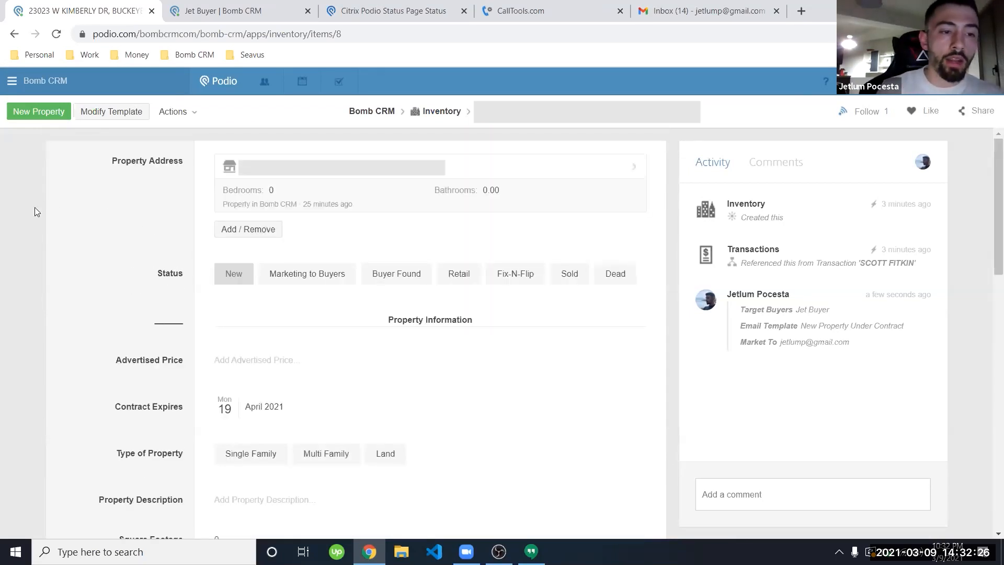
Step: Back on the deal's transaction, set the contract action to Email Assignment
left_click(11, 34)
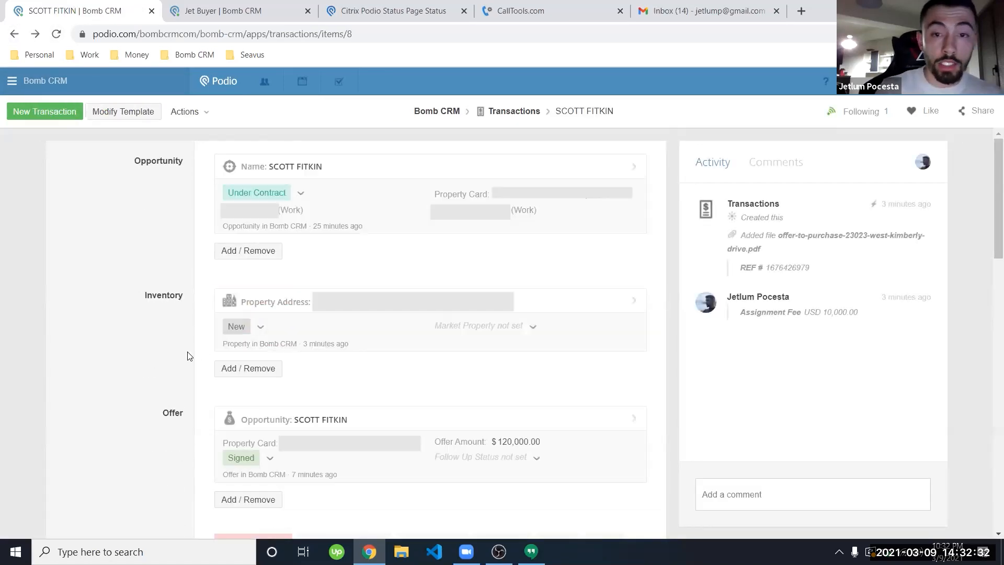
scroll(198, 353, "down", 15)
scroll(189, 356, "down", 3)
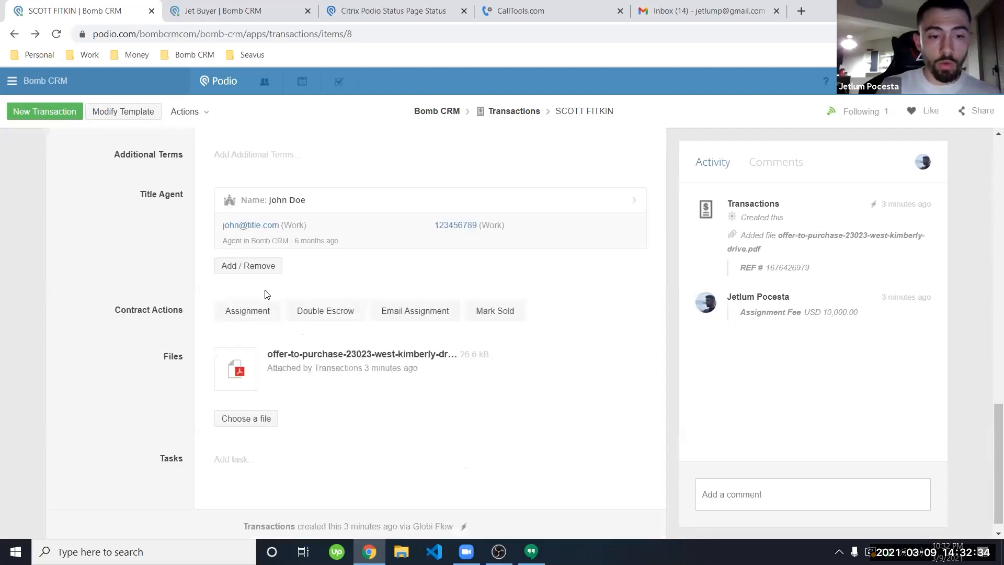
left_click(251, 317)
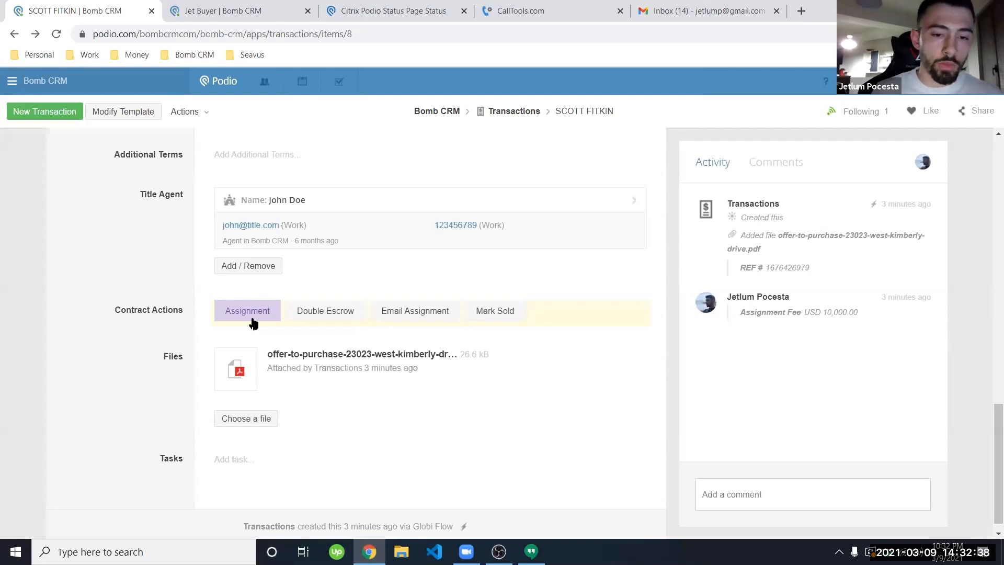
left_click(434, 315)
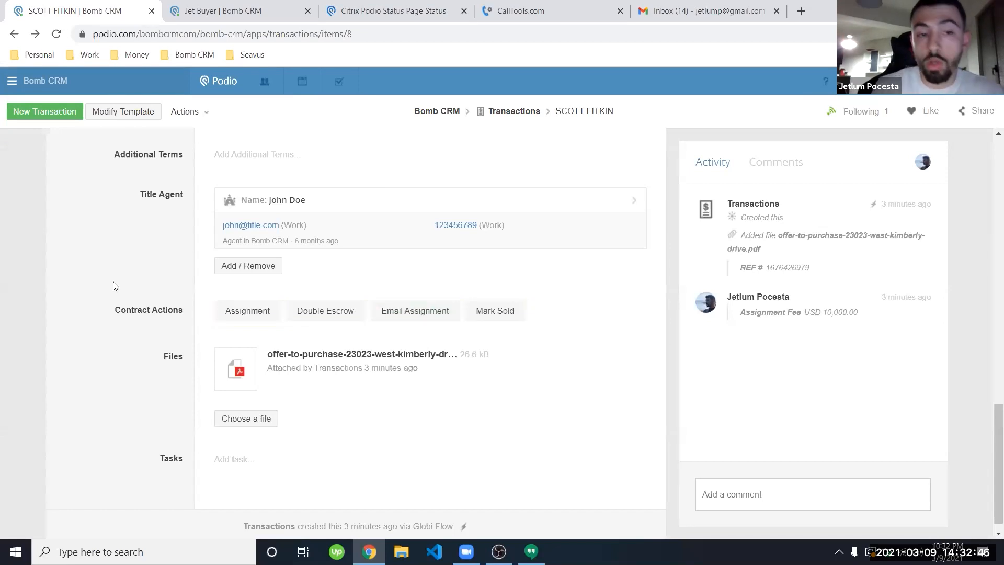
Step: Mark the transaction Sold and go to the Bomb CRM workspace dashboard
scroll(114, 284, "up", 1)
left_click(505, 365)
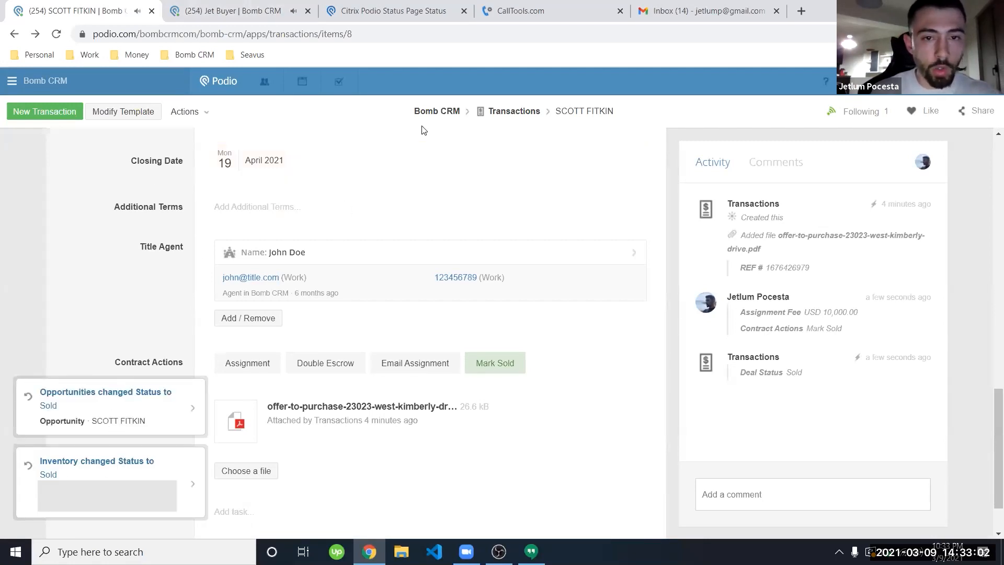
left_click(433, 111)
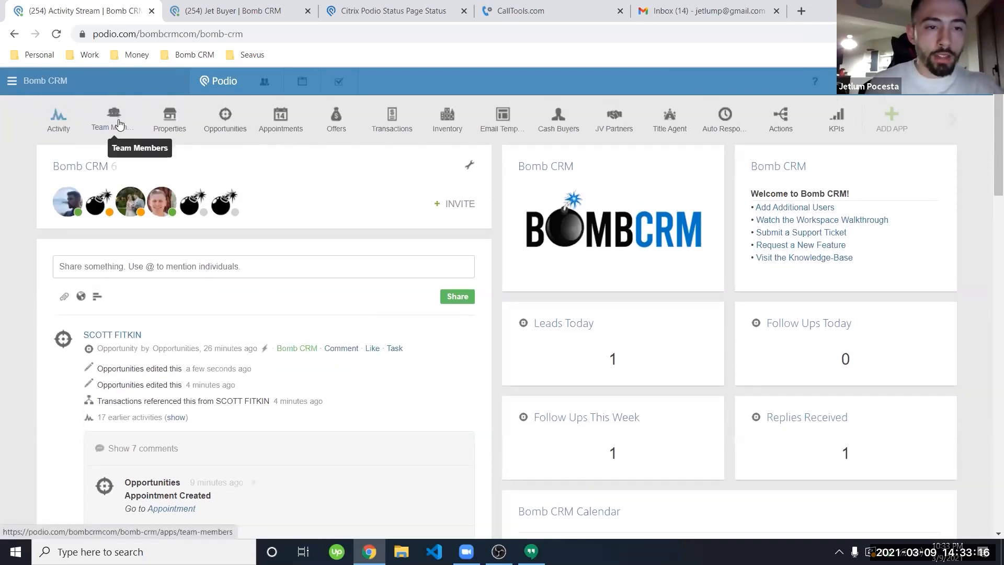
Step: Check both team members' KPI counts in Team Members, then open the KPIs app
left_click(119, 124)
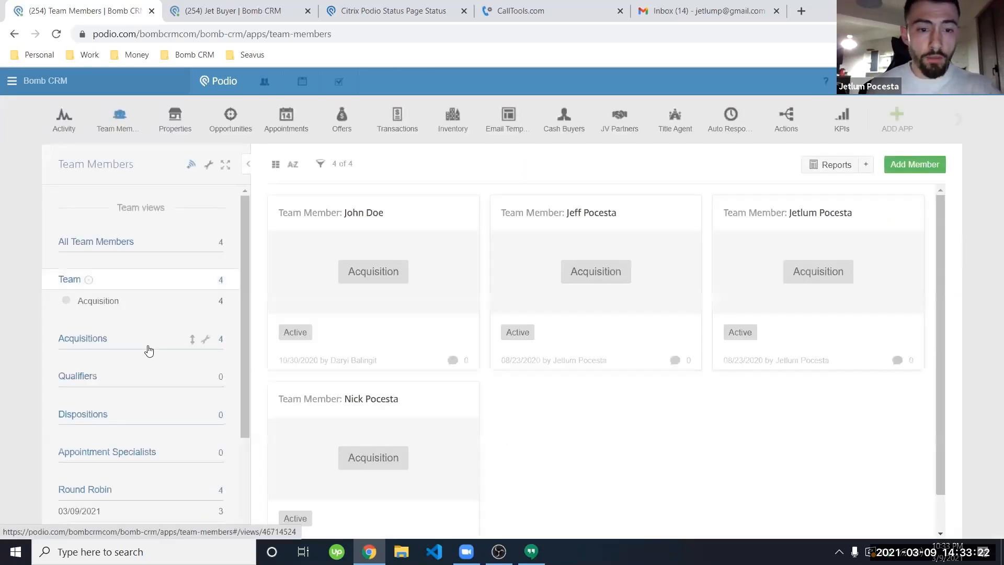
left_click(592, 238)
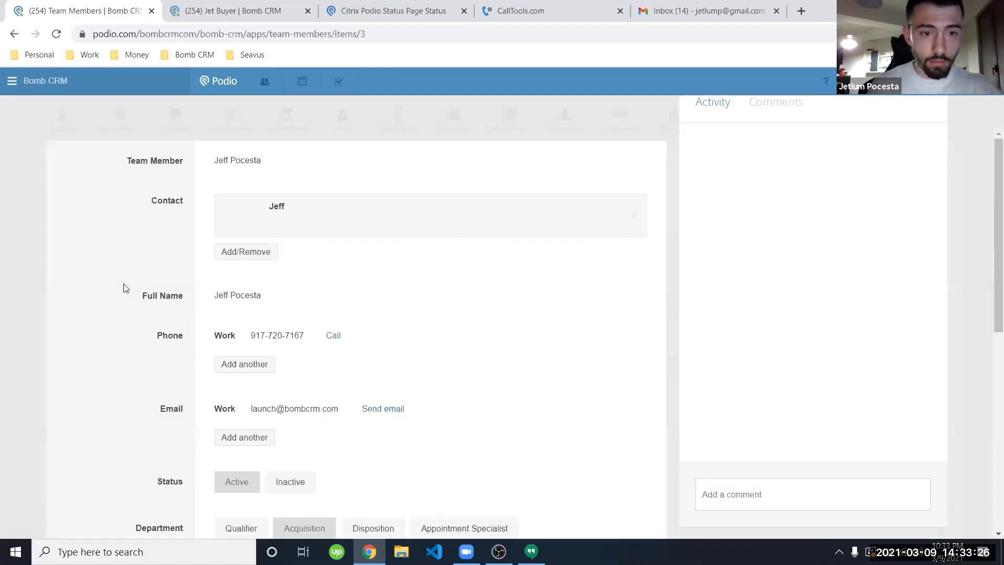
scroll(125, 288, "down", 8)
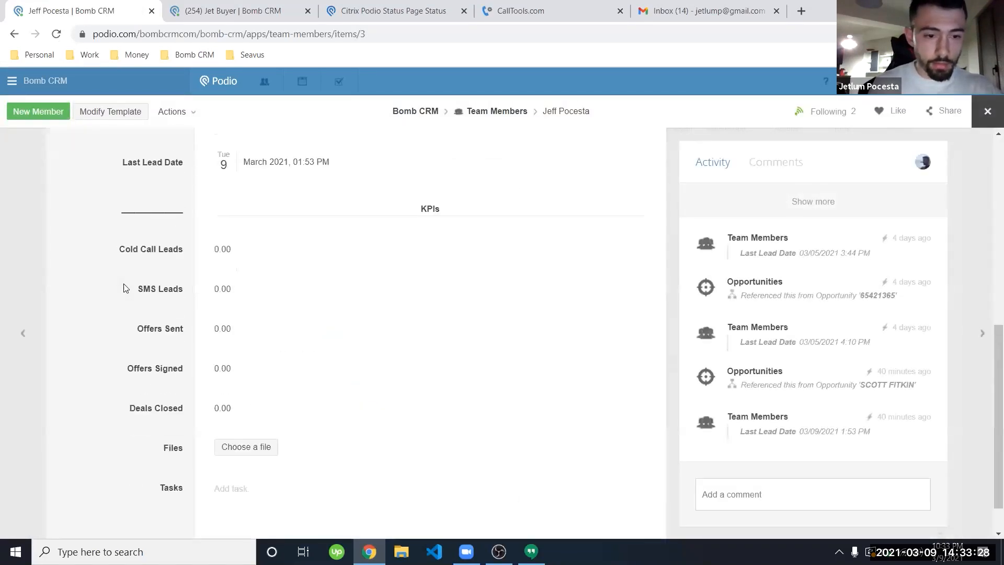
left_click(32, 250)
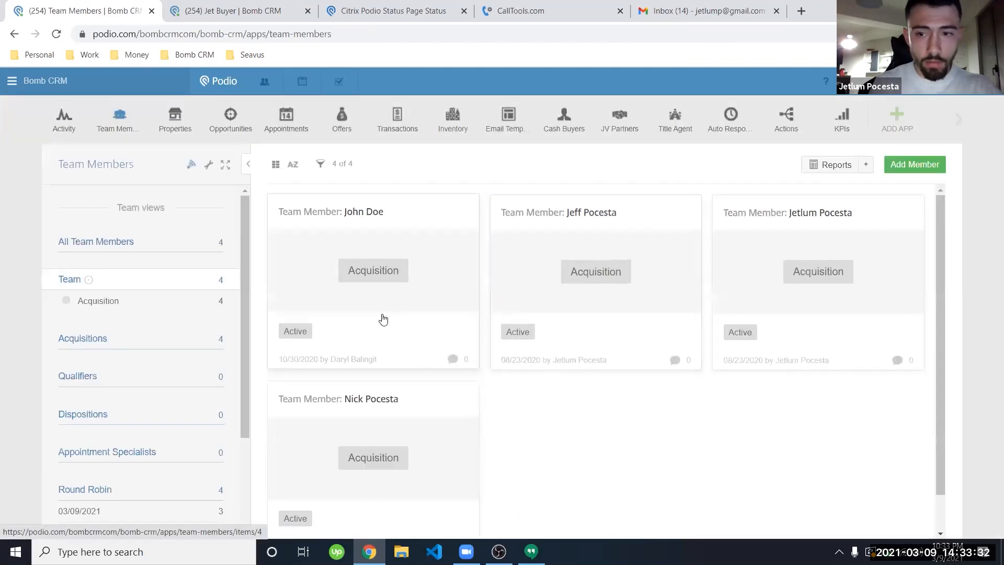
left_click(383, 319)
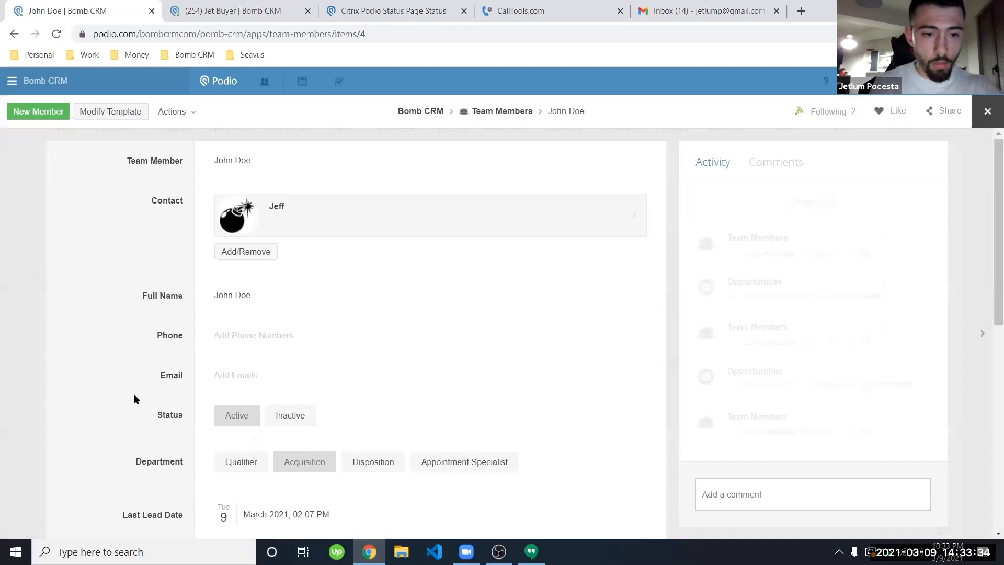
scroll(135, 399, "down", 8)
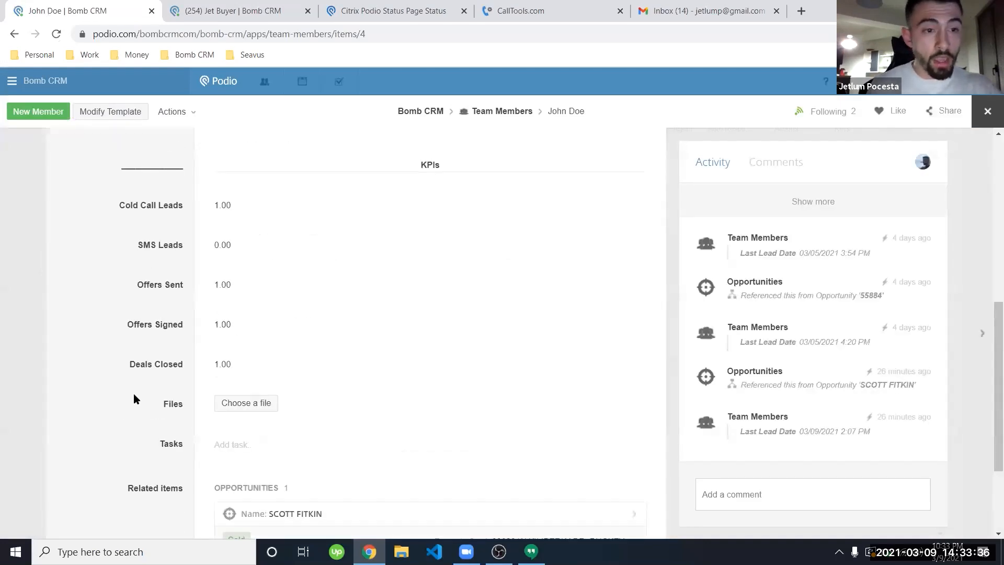
scroll(133, 393, "up", 1)
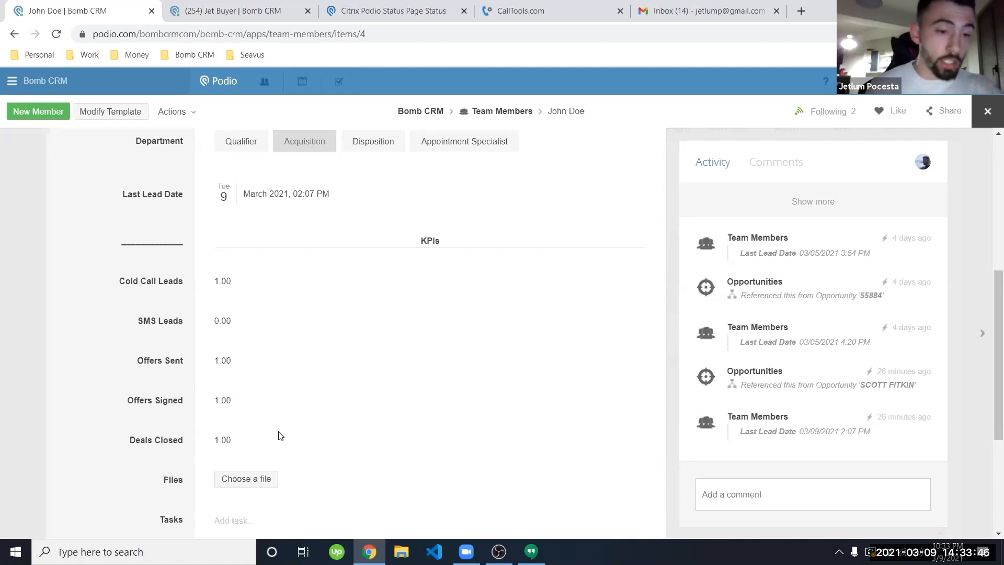
left_click(6, 206)
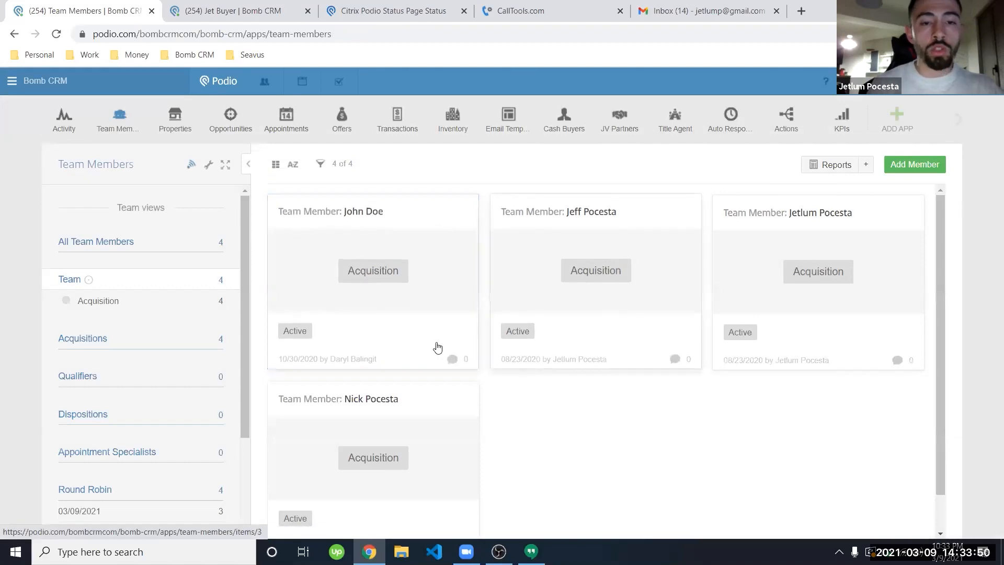
left_click(849, 127)
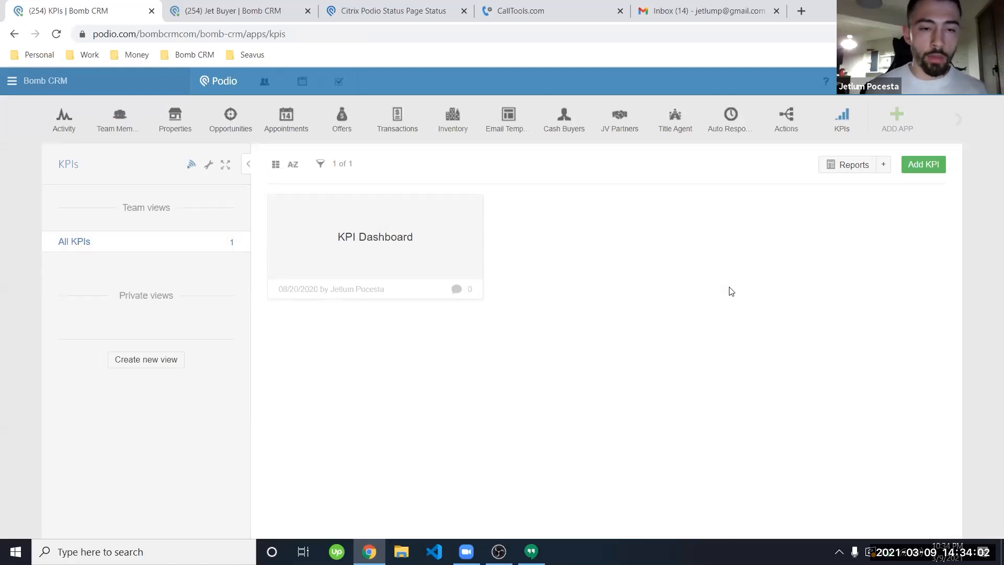
left_click(386, 252)
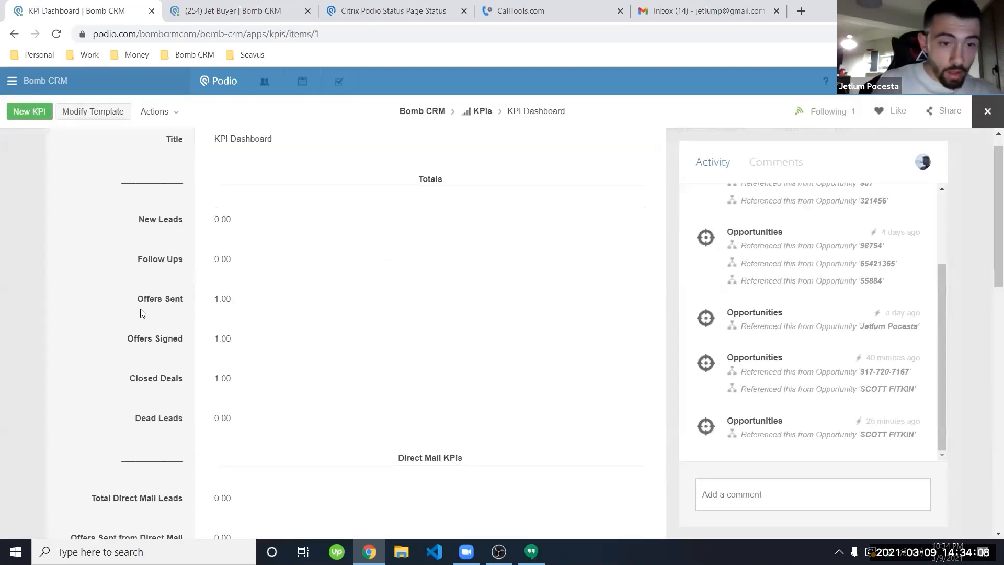
scroll(140, 313, "down", 2)
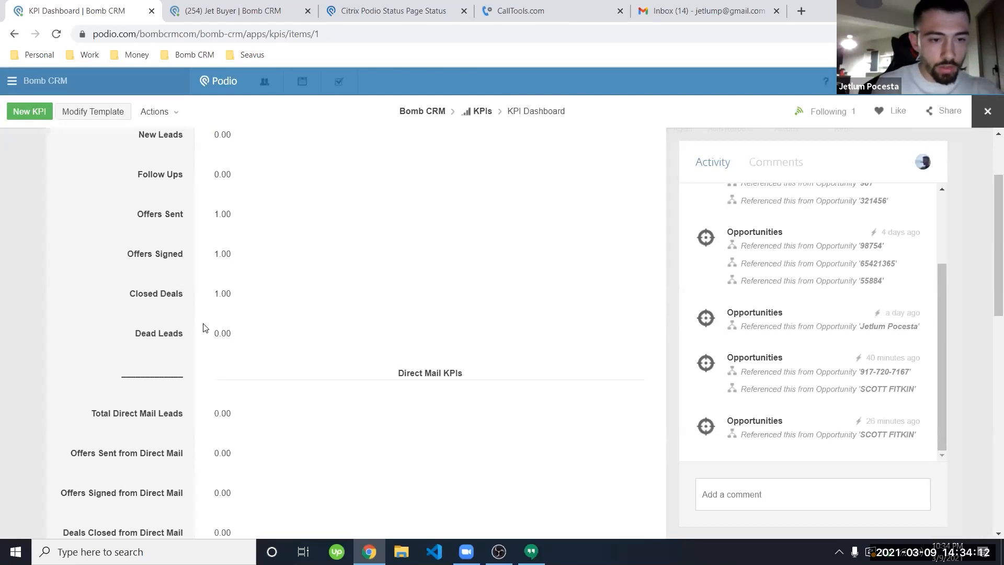
scroll(131, 322, "down", 1)
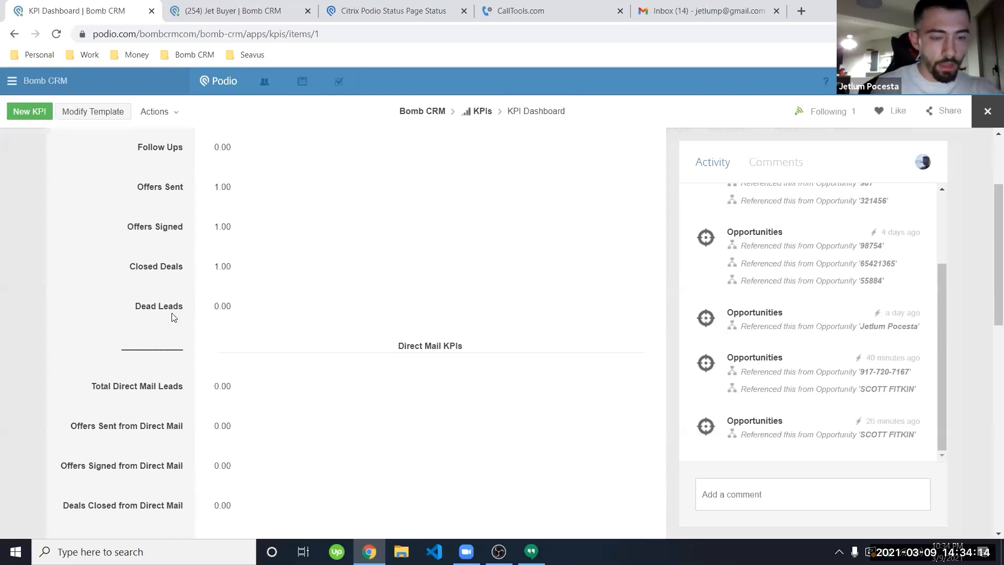
scroll(115, 321, "down", 2)
scroll(115, 321, "down", 1)
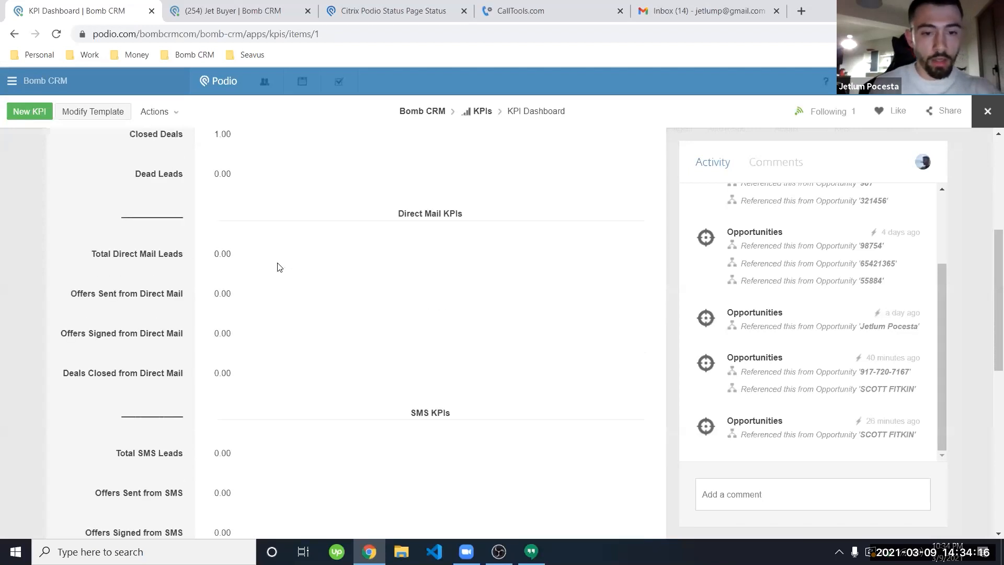
scroll(213, 328, "down", 6)
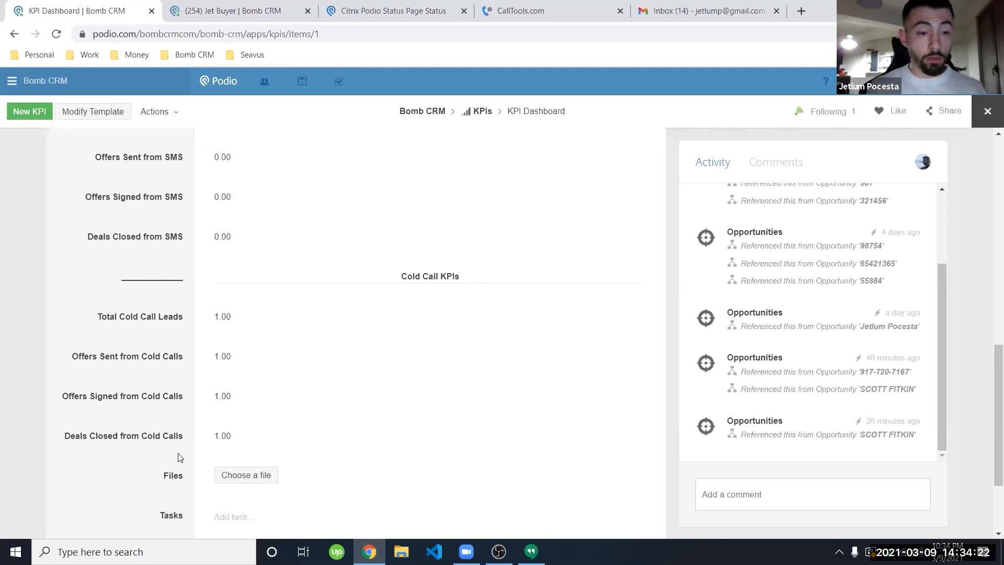
left_click(31, 243)
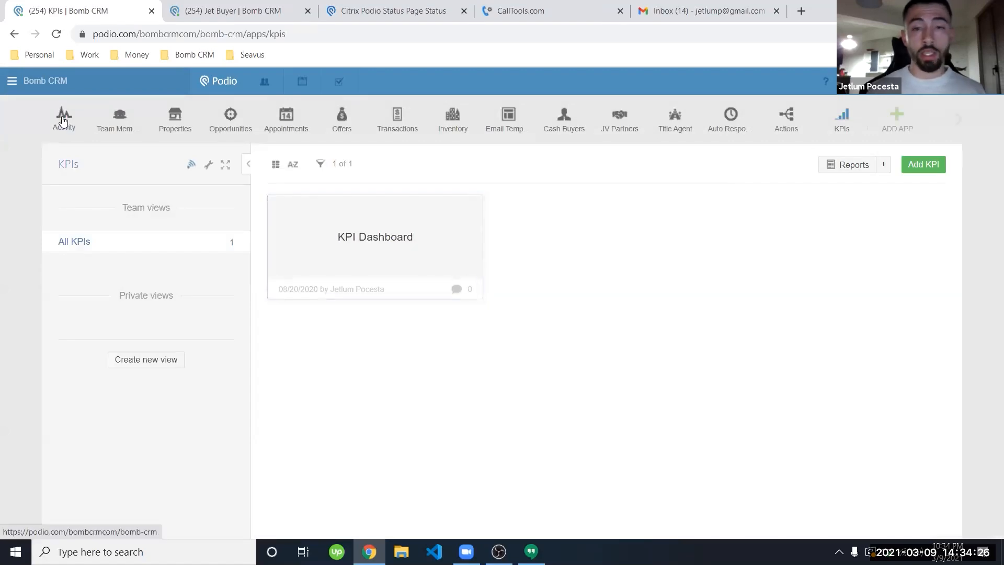
Step: Review the Bomb CRM activity stream and dashboard tiles, cancelling the Add Tile chooser
left_click(62, 121)
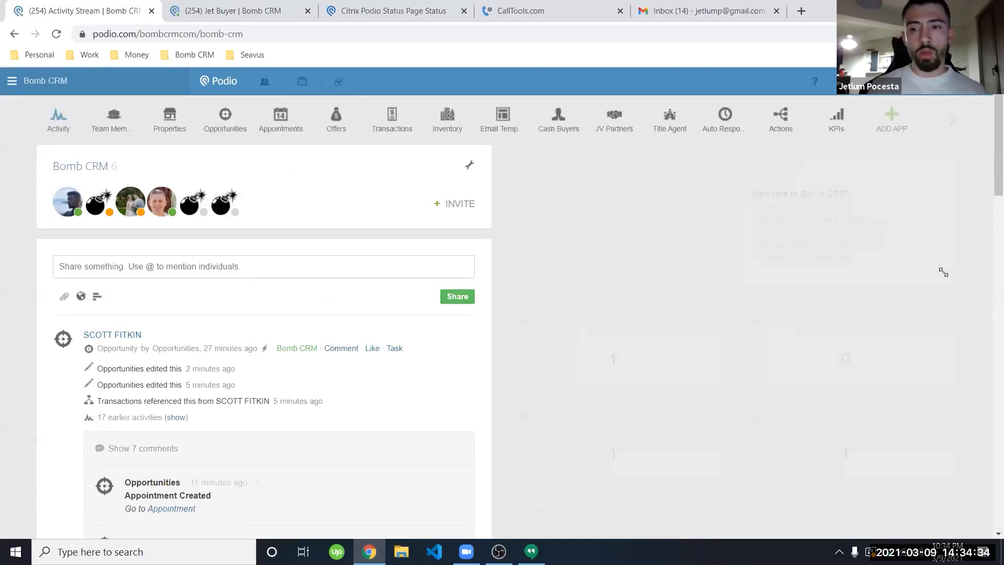
scroll(984, 305, "down", 3)
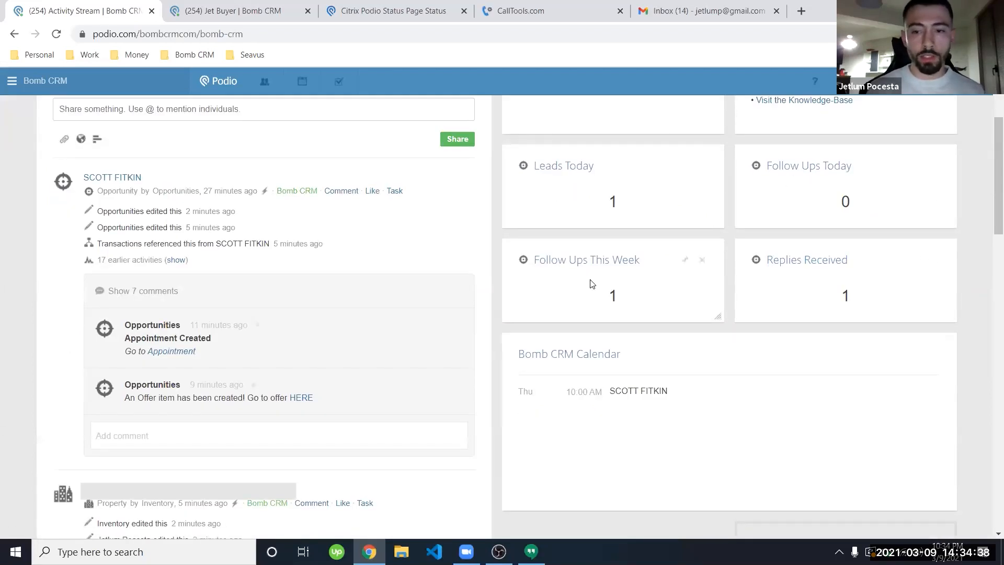
scroll(772, 421, "down", 3)
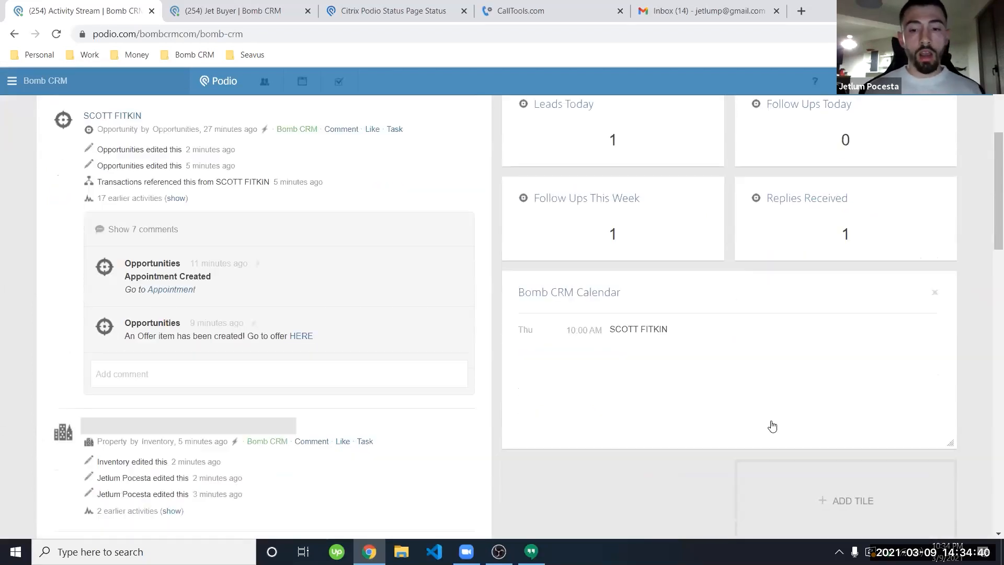
scroll(622, 444, "down", 1)
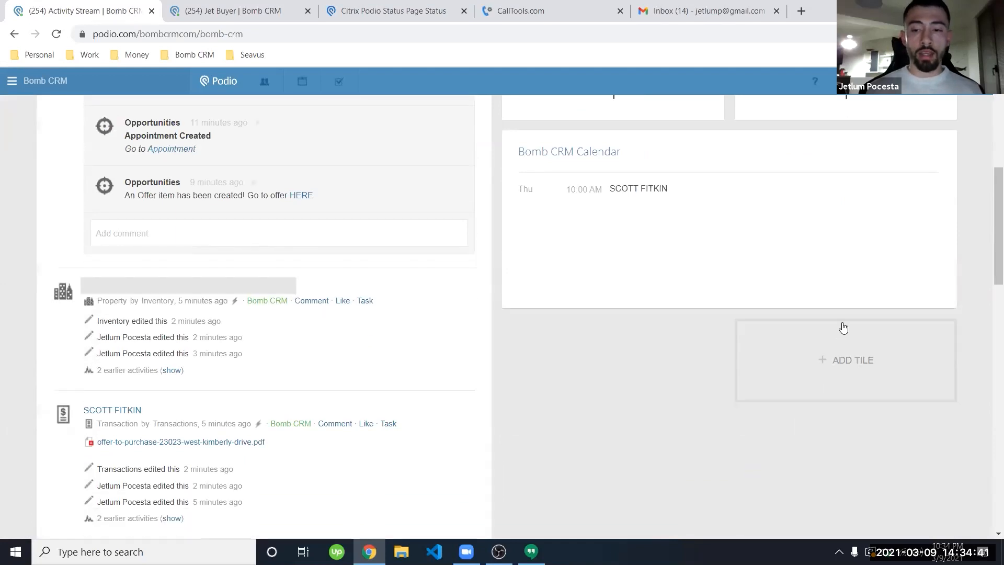
left_click(842, 358)
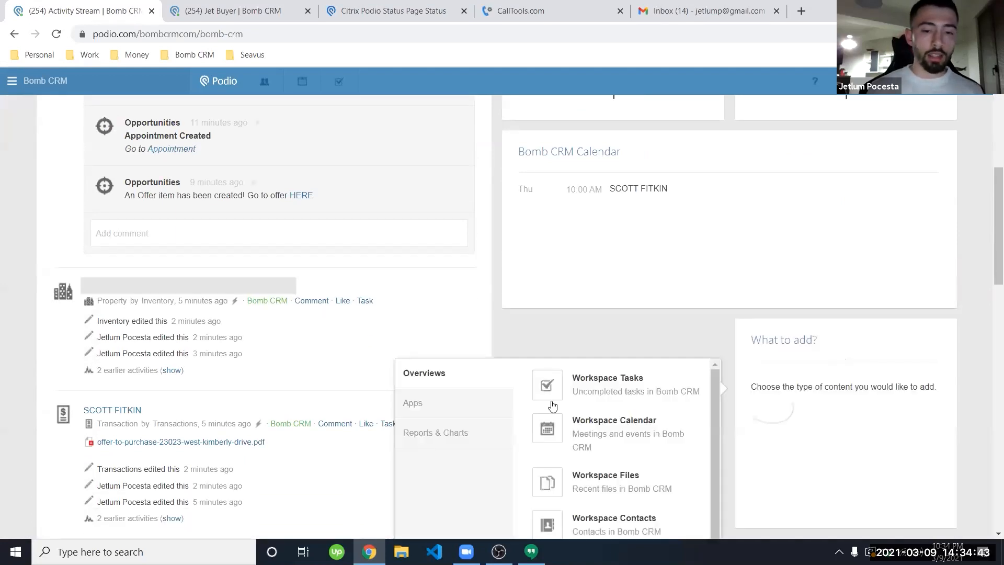
left_click(578, 342)
scroll(578, 342, "up", 7)
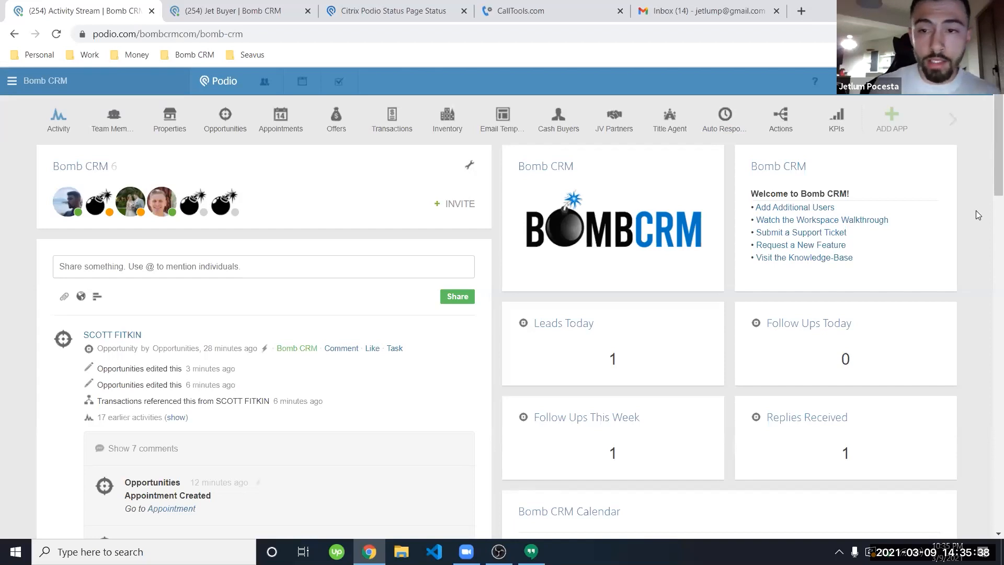
left_click(958, 125)
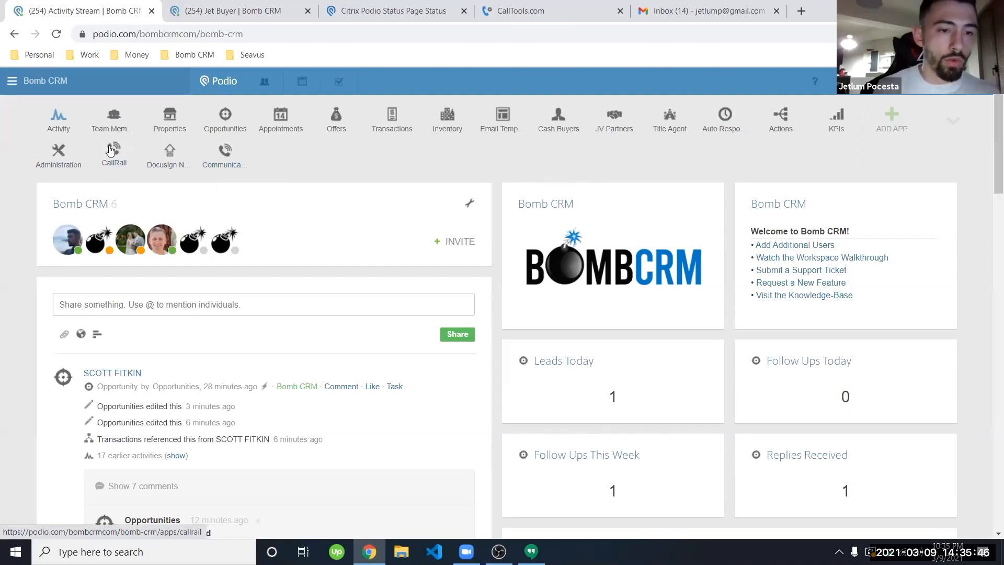
left_click(962, 128)
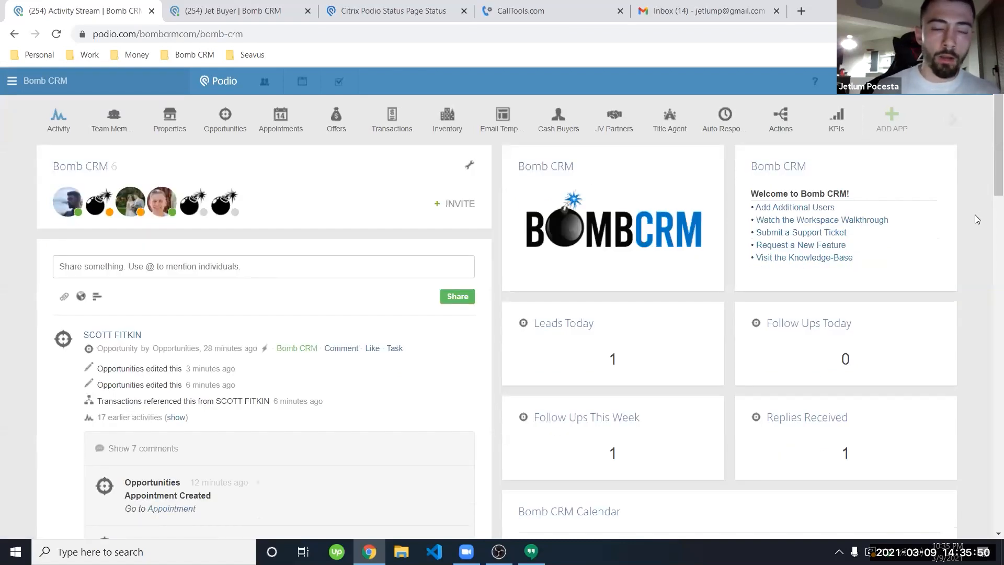